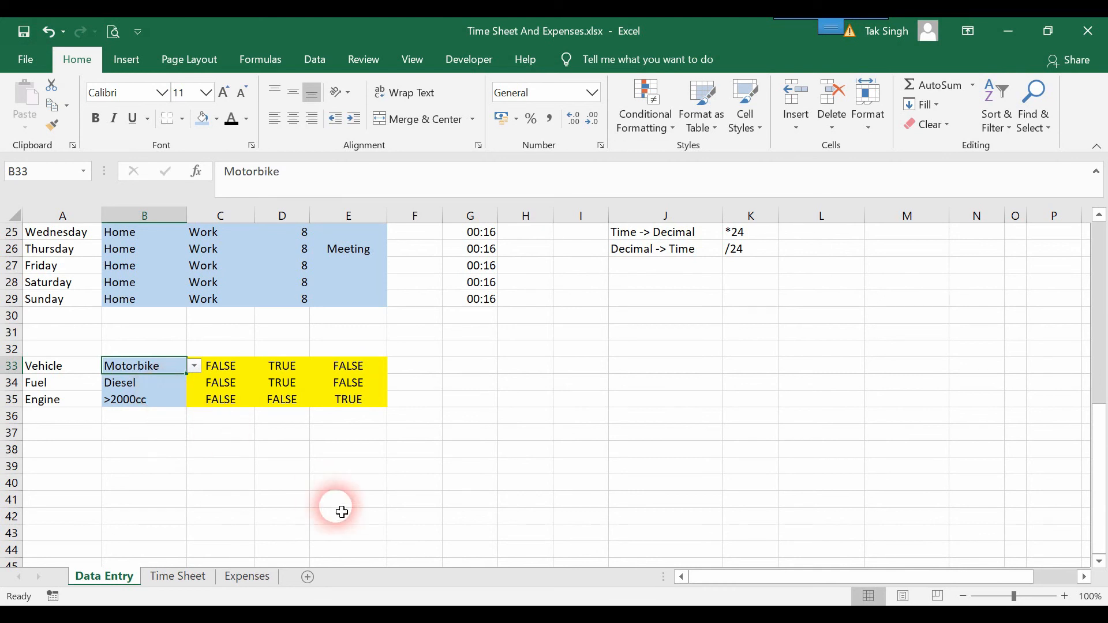
# Tick the Car check box on the Expenses sheet and check the vehicle's linked cells on the Data Entry sheet.
pyautogui.click(247, 576)
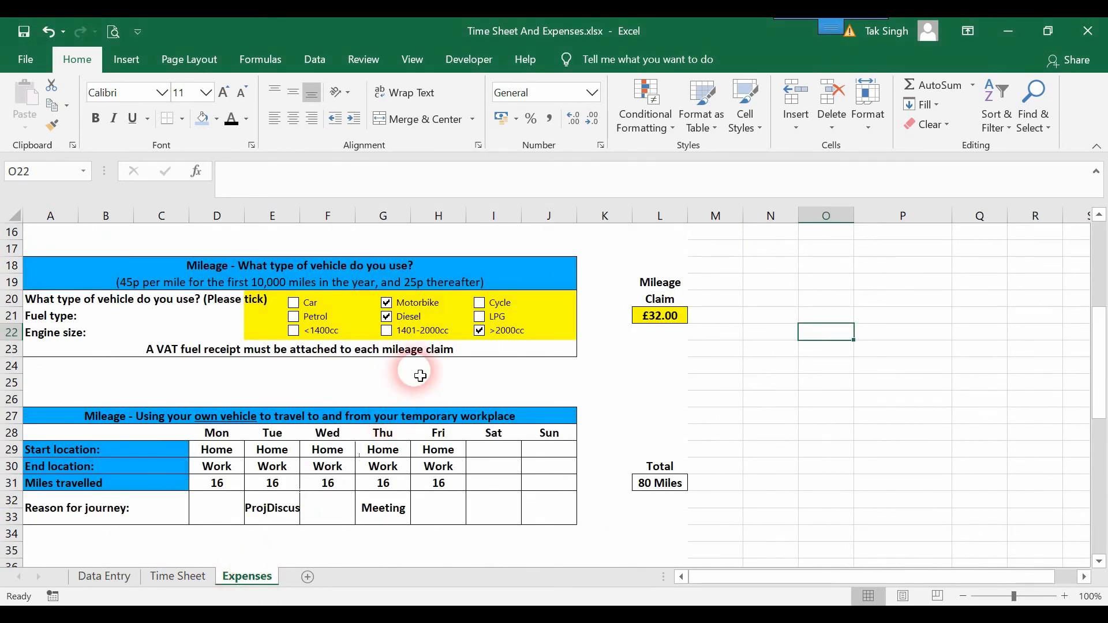
pyautogui.click(313, 304)
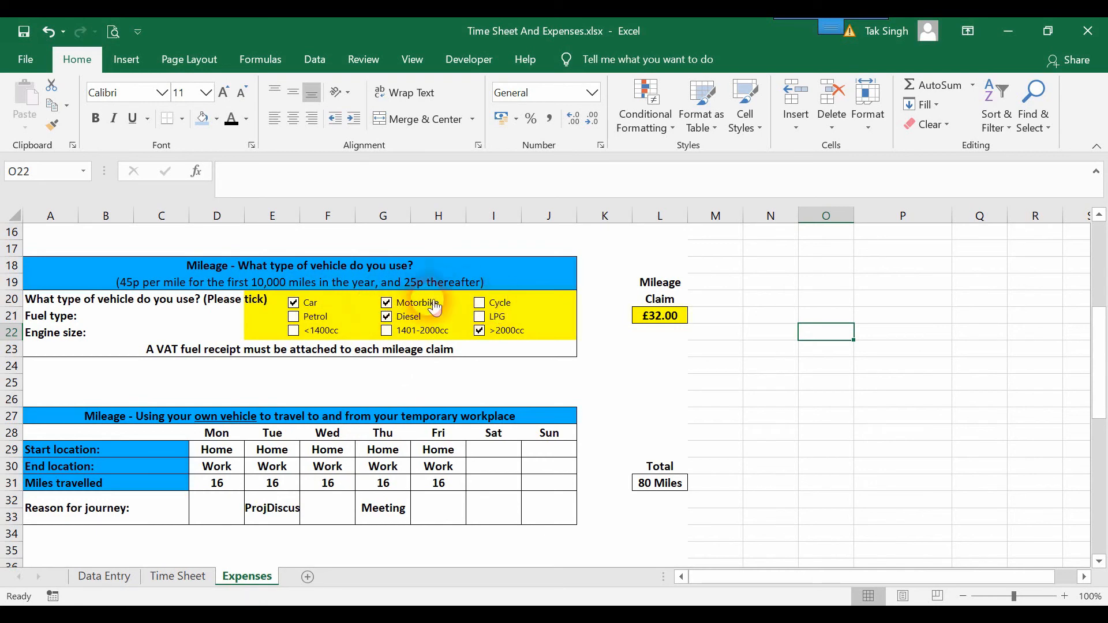
pyautogui.click(128, 581)
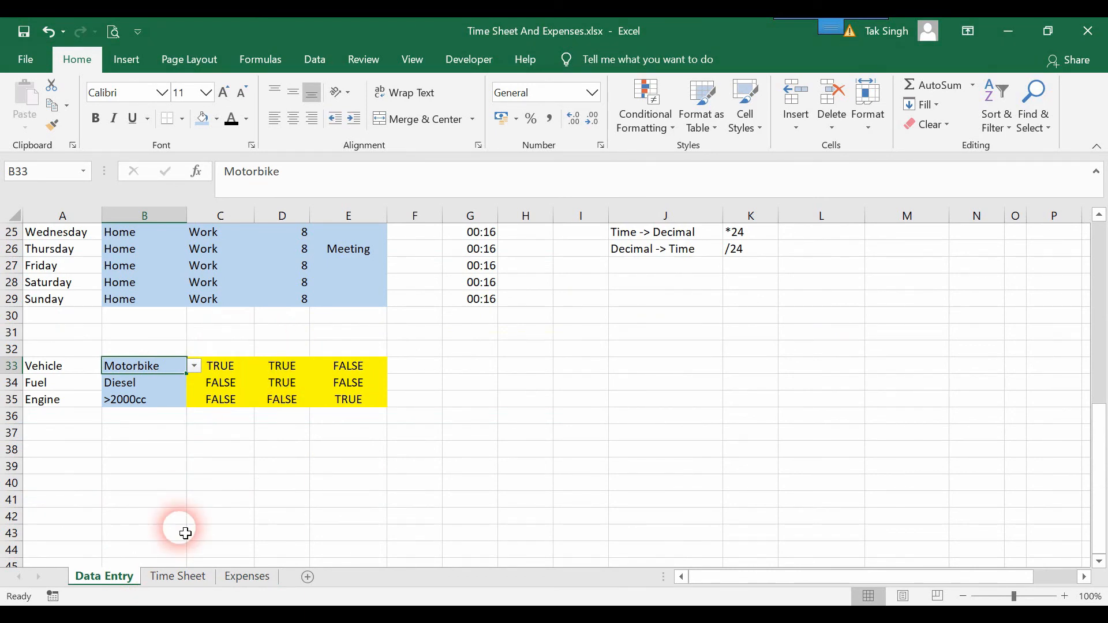
# Try moving all nine vehicle, fuel and engine check boxes on the Expenses sheet to the blank area around M24:Q27, and undo the move.
pyautogui.click(246, 576)
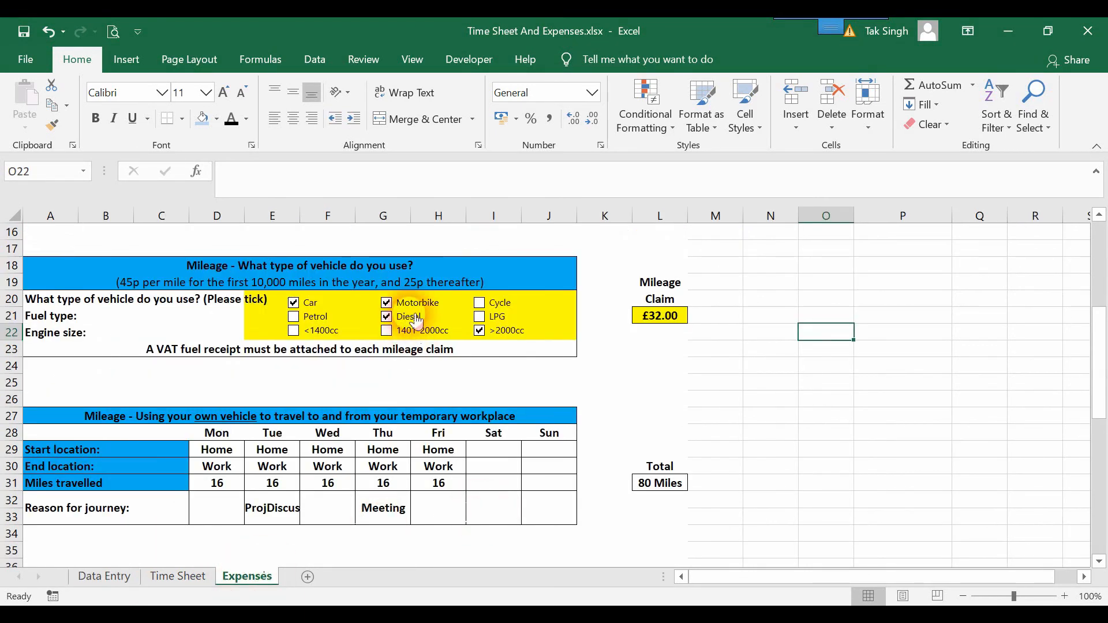
pyautogui.rightClick(318, 309)
pyautogui.press('Escape')
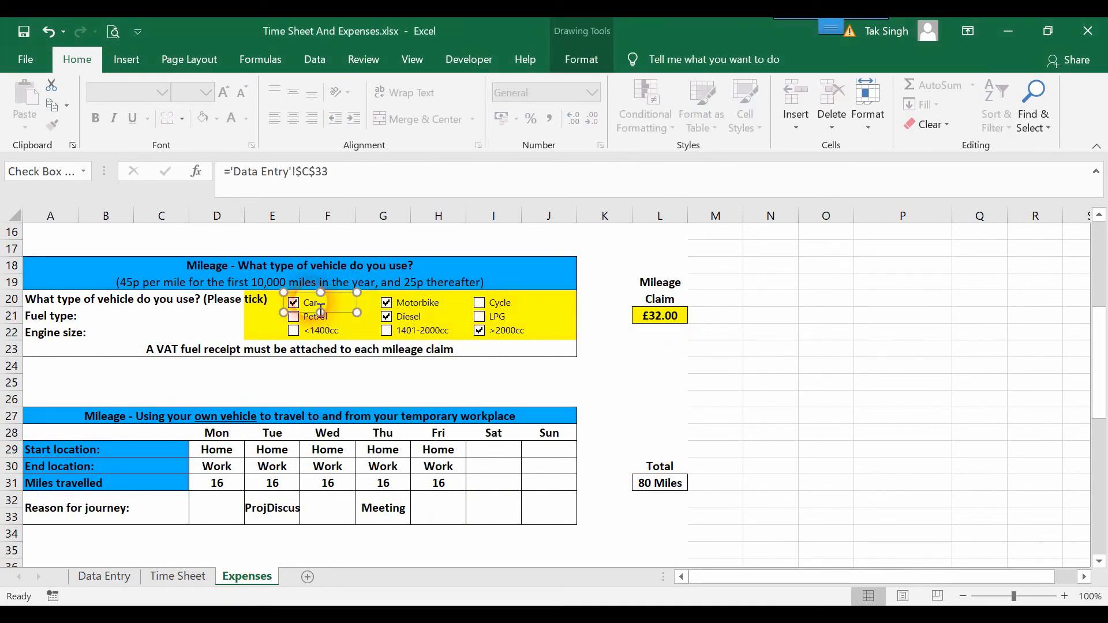
pyautogui.keyDown('ctrl'); pyautogui.click(424, 303); pyautogui.keyUp('ctrl')
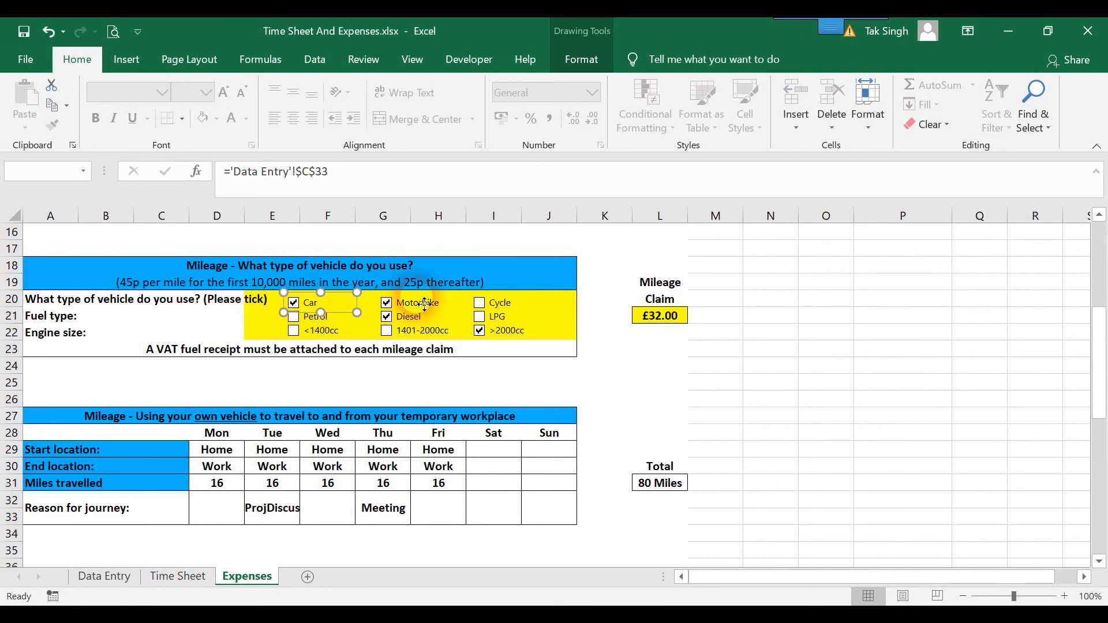
pyautogui.keyDown('ctrl'); pyautogui.click(501, 306); pyautogui.keyUp('ctrl')
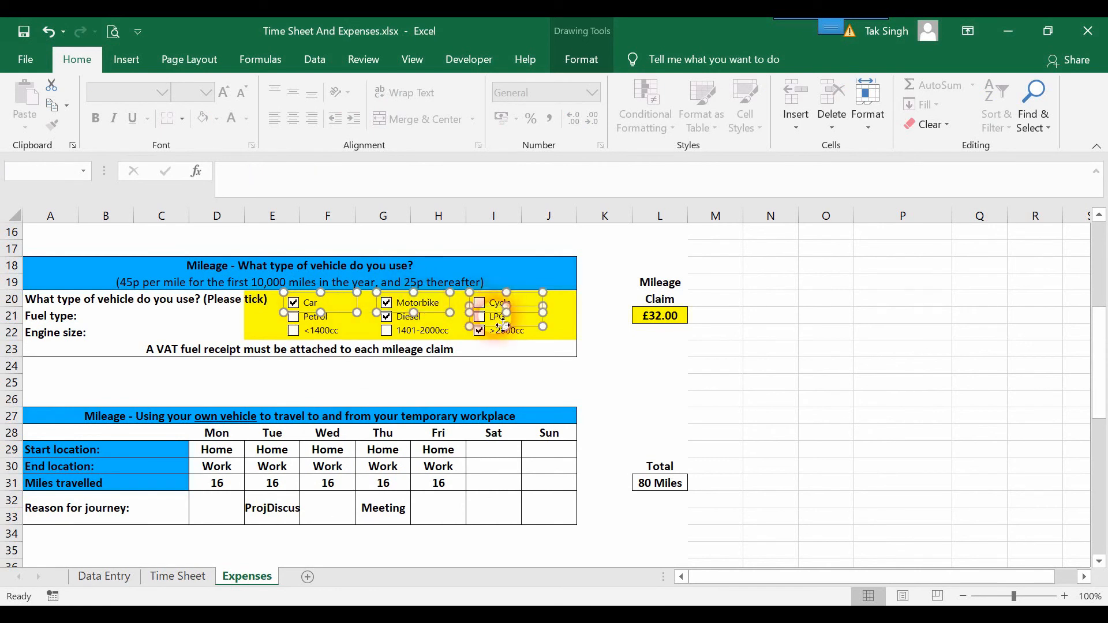
pyautogui.keyDown('ctrl'); pyautogui.click(503, 333); pyautogui.keyUp('ctrl')
pyautogui.keyDown('ctrl'); pyautogui.click(408, 332); pyautogui.keyUp('ctrl')
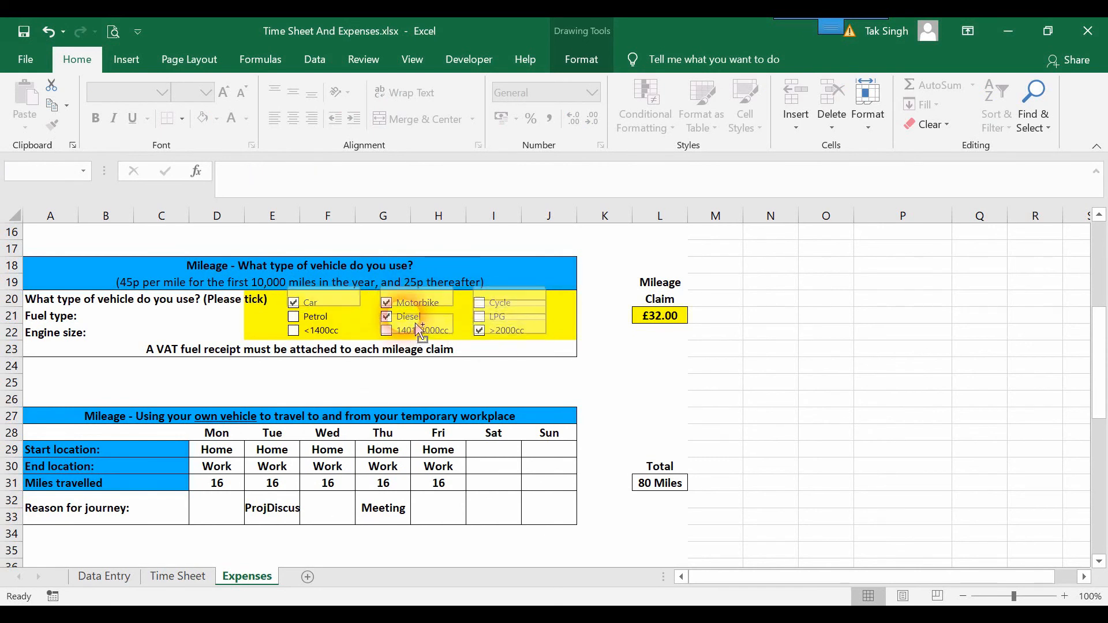
pyautogui.keyDown('ctrl'); pyautogui.click(353, 333); pyautogui.keyUp('ctrl')
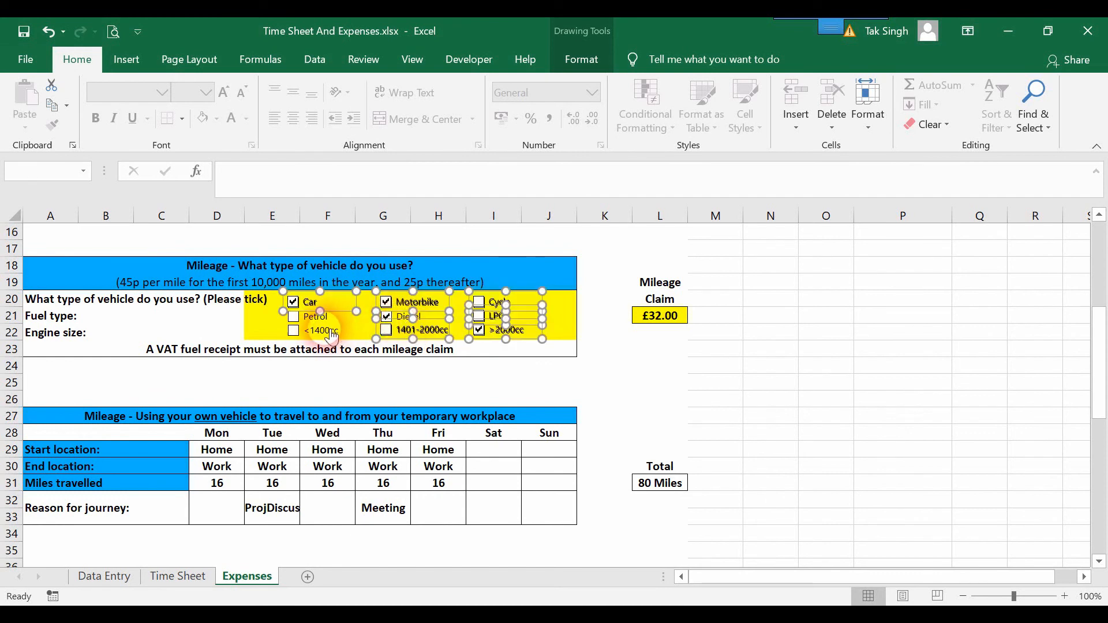
pyautogui.keyDown('ctrl'); pyautogui.click(319, 322); pyautogui.keyUp('ctrl')
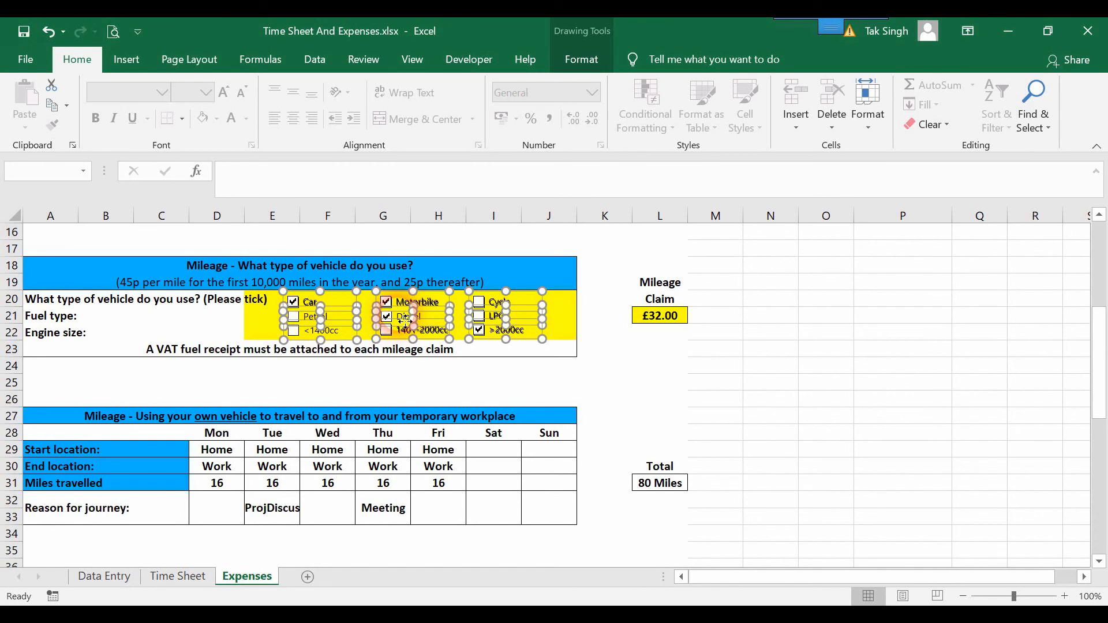
pyautogui.moveTo(406, 321); pyautogui.dragTo(858, 405)
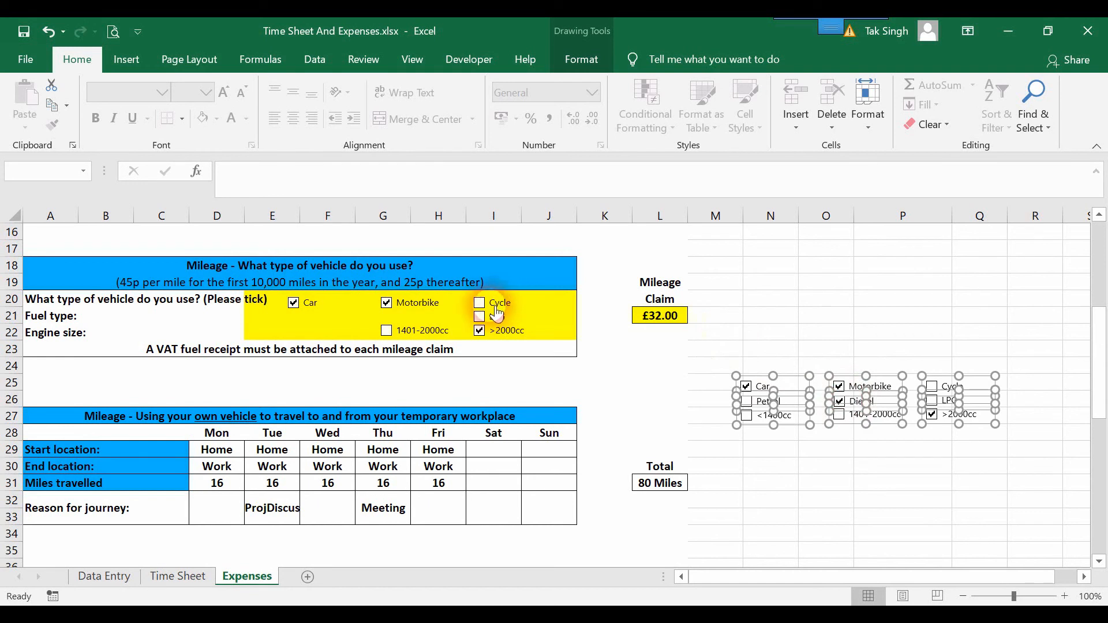
pyautogui.hotkey('ctrl', 'z')
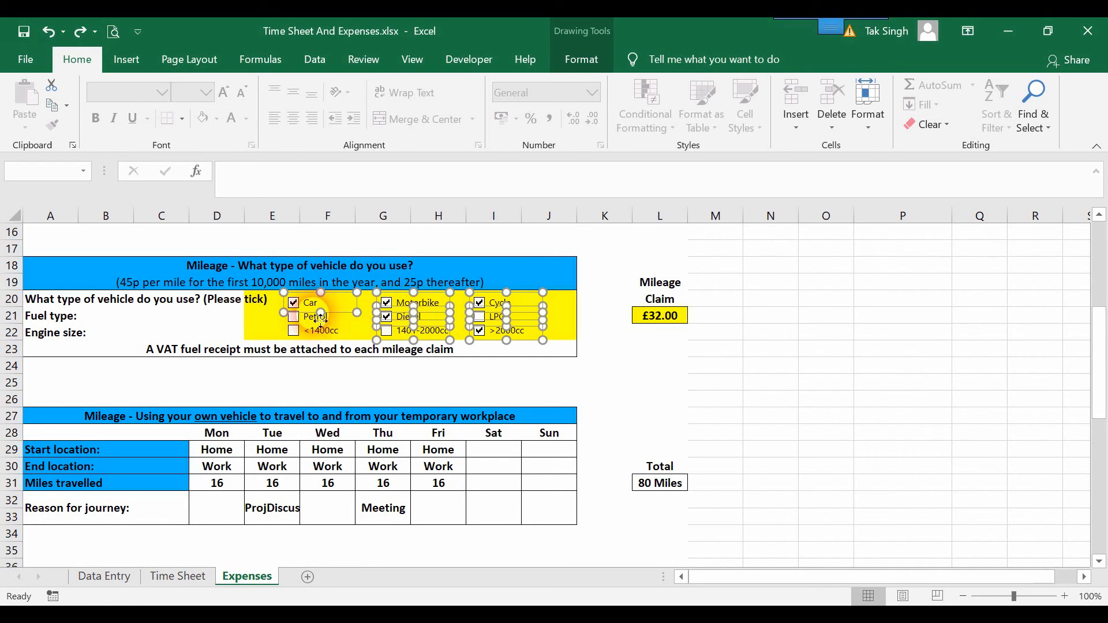
# Move the nine selected check boxes together out of the yellow area to the blank cells around M26:Q28, and deselect them.
pyautogui.moveTo(323, 334); pyautogui.dragTo(312, 331)
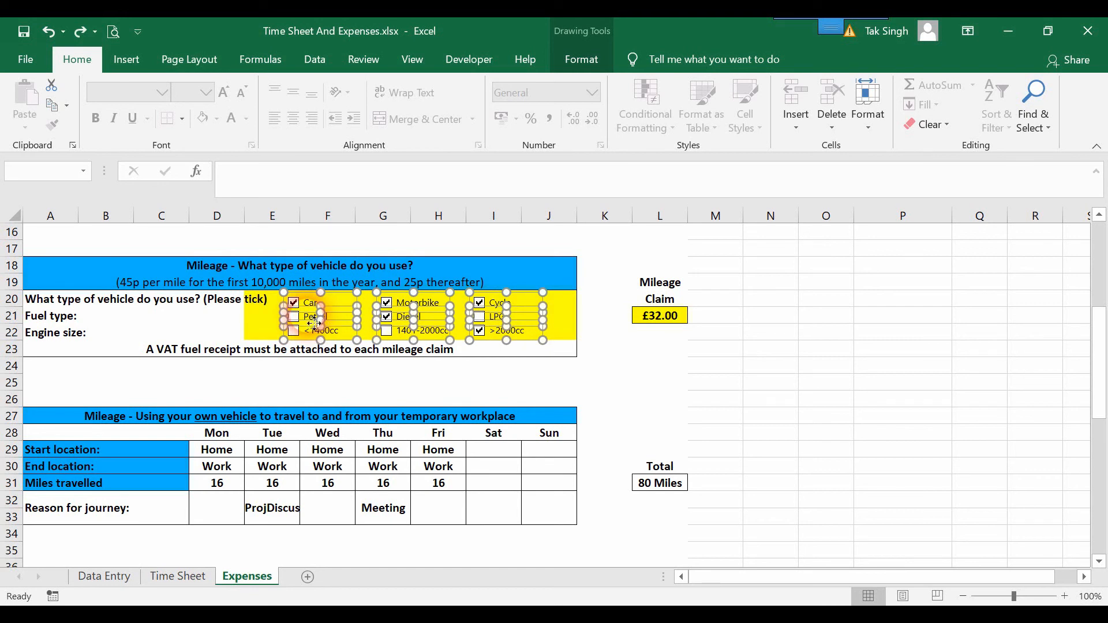
pyautogui.moveTo(315, 324); pyautogui.dragTo(759, 432)
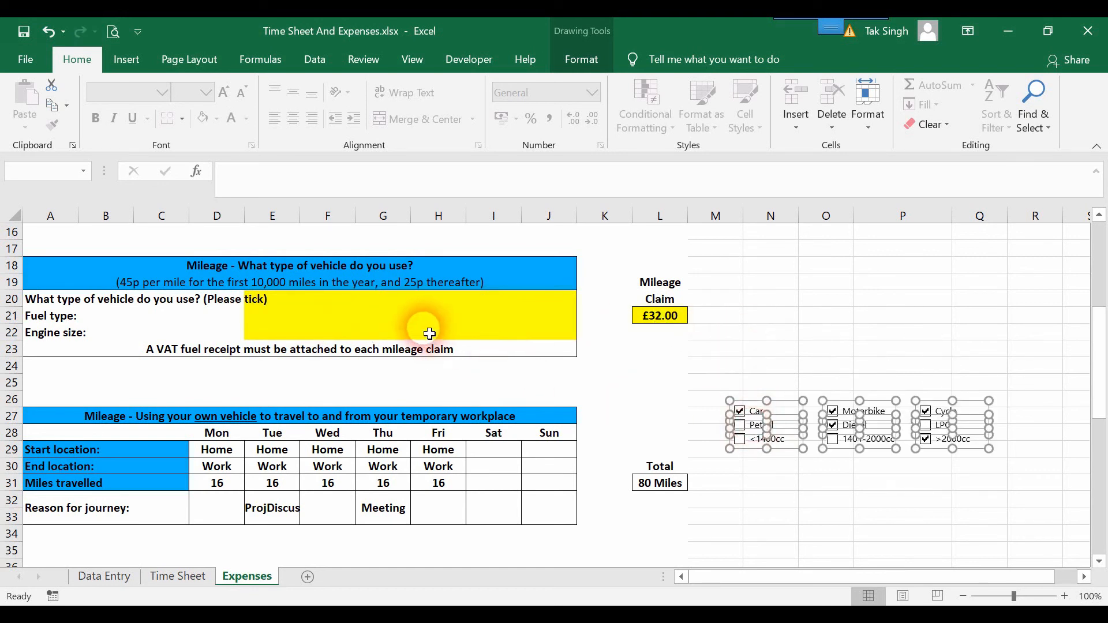
pyautogui.click(772, 329)
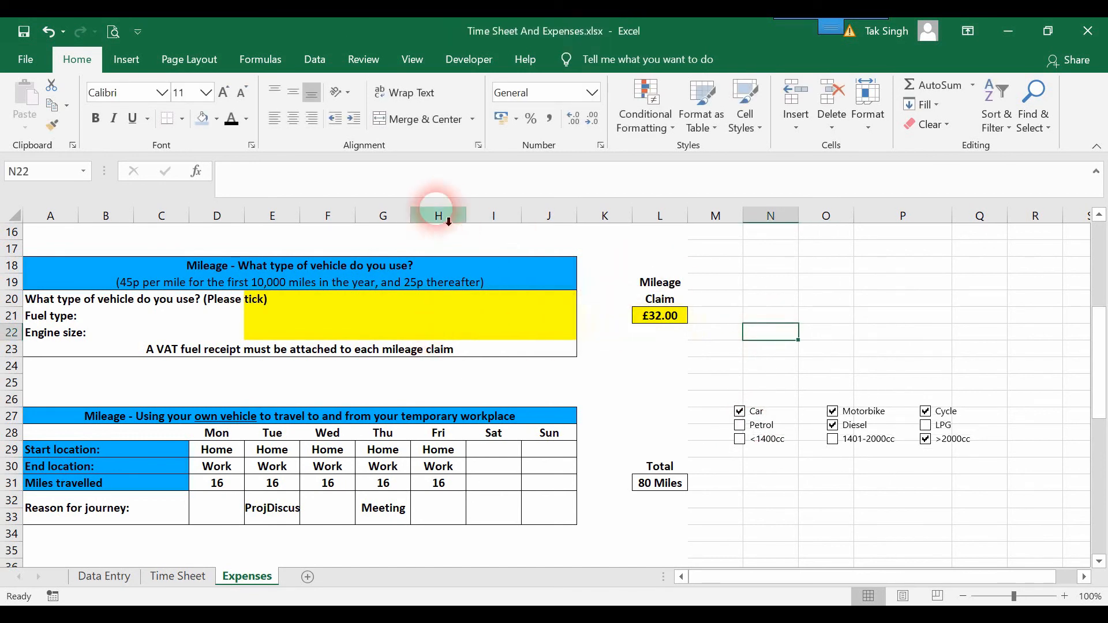
# Insert an option button form control in the blank area around N18.
pyautogui.click(477, 71)
pyautogui.click(385, 130)
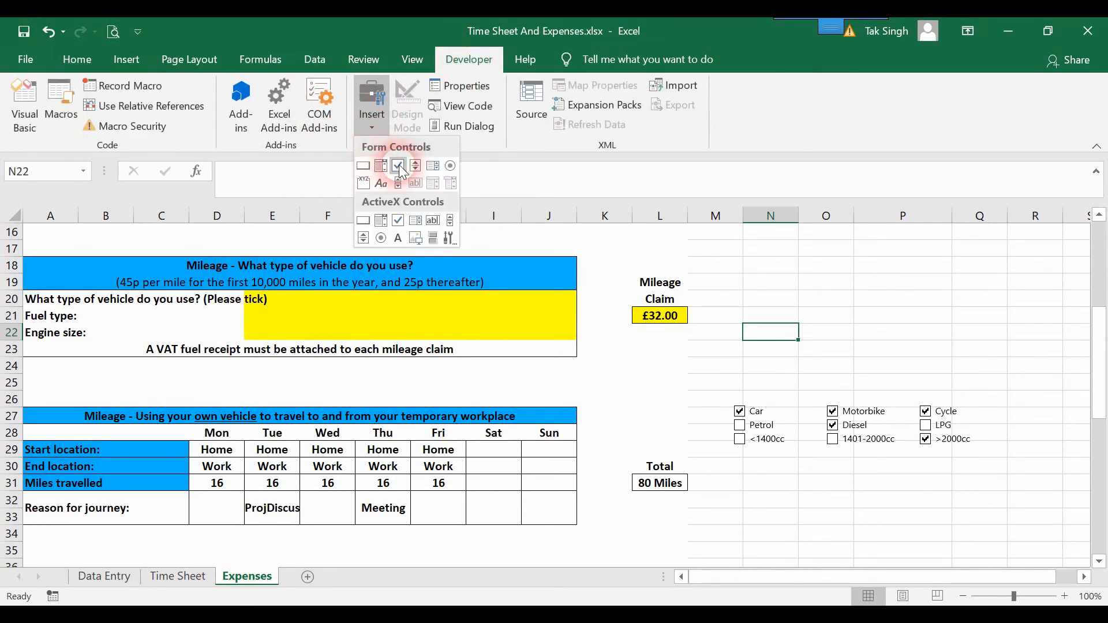
pyautogui.click(450, 168)
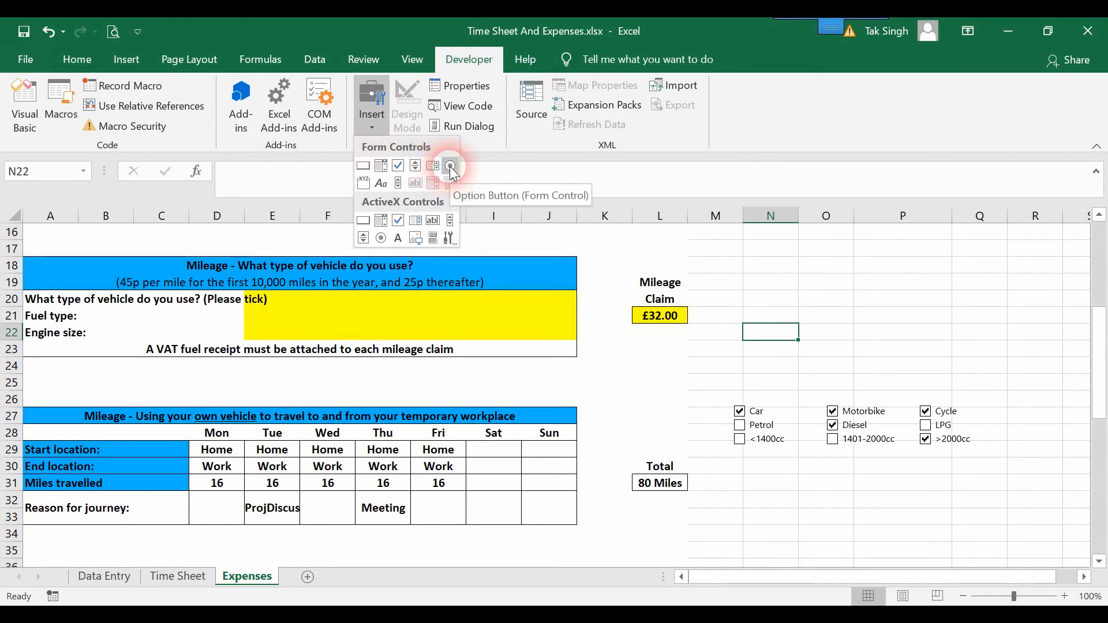
pyautogui.click(451, 168)
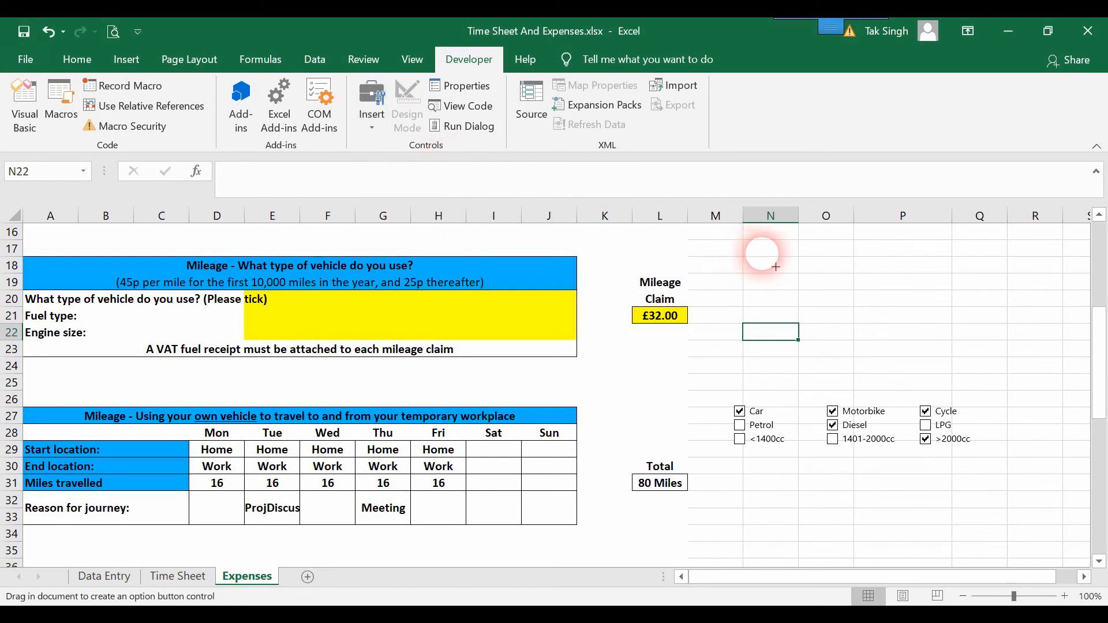
pyautogui.click(764, 253)
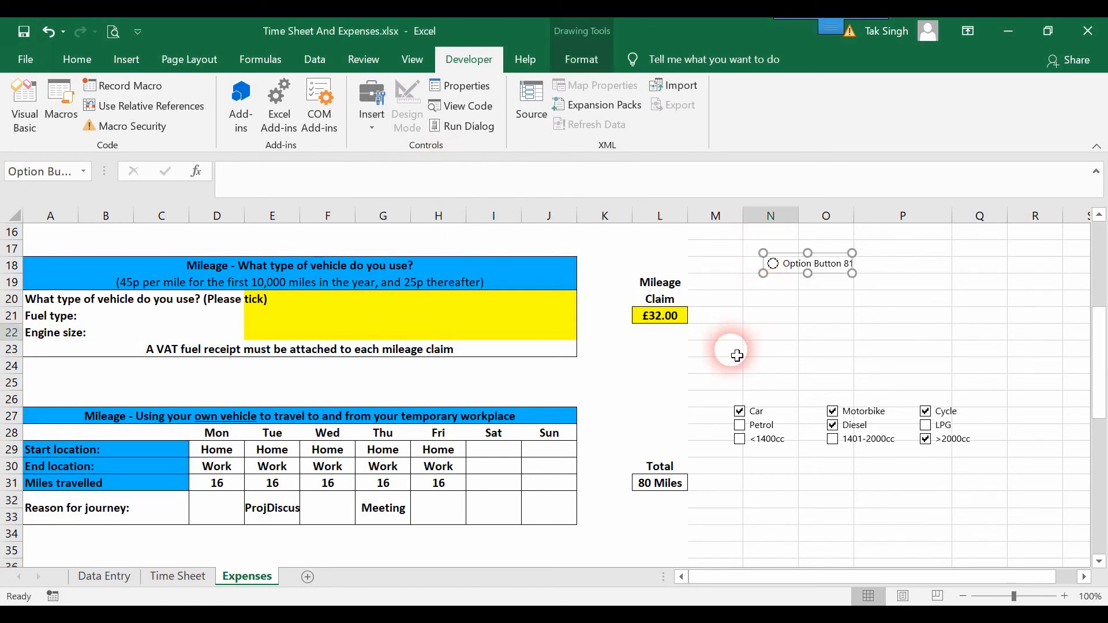
# Duplicate the option button, place the copy just below the original around N19, and test switching between the two.
pyautogui.hotkey('ctrl', 'd')
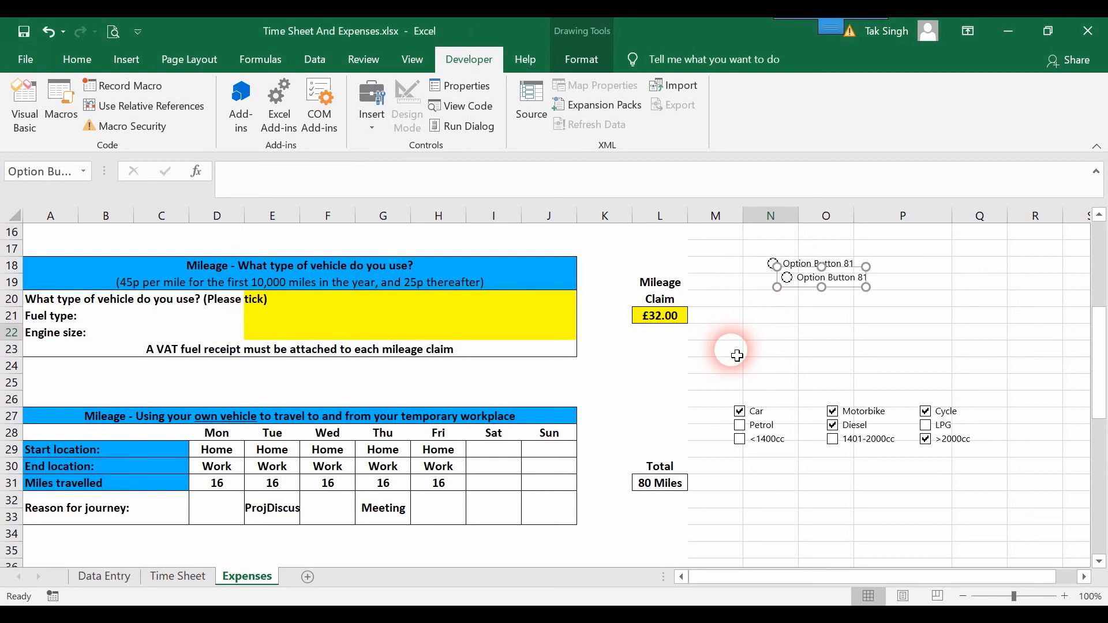
pyautogui.moveTo(817, 293); pyautogui.dragTo(800, 302)
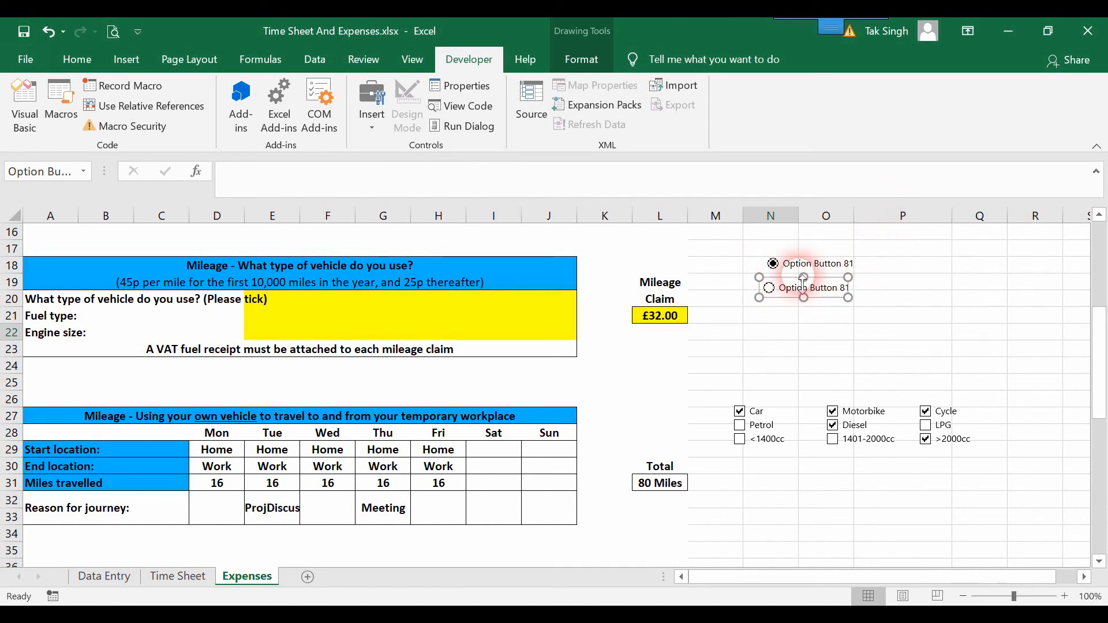
pyautogui.click(804, 281)
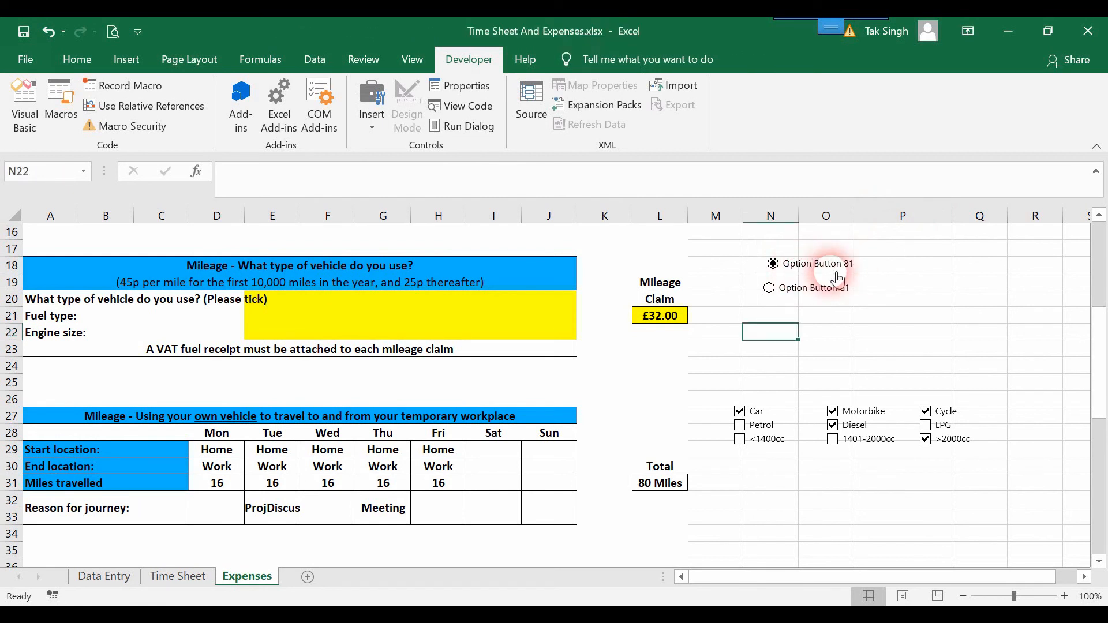
pyautogui.click(778, 264)
pyautogui.click(771, 288)
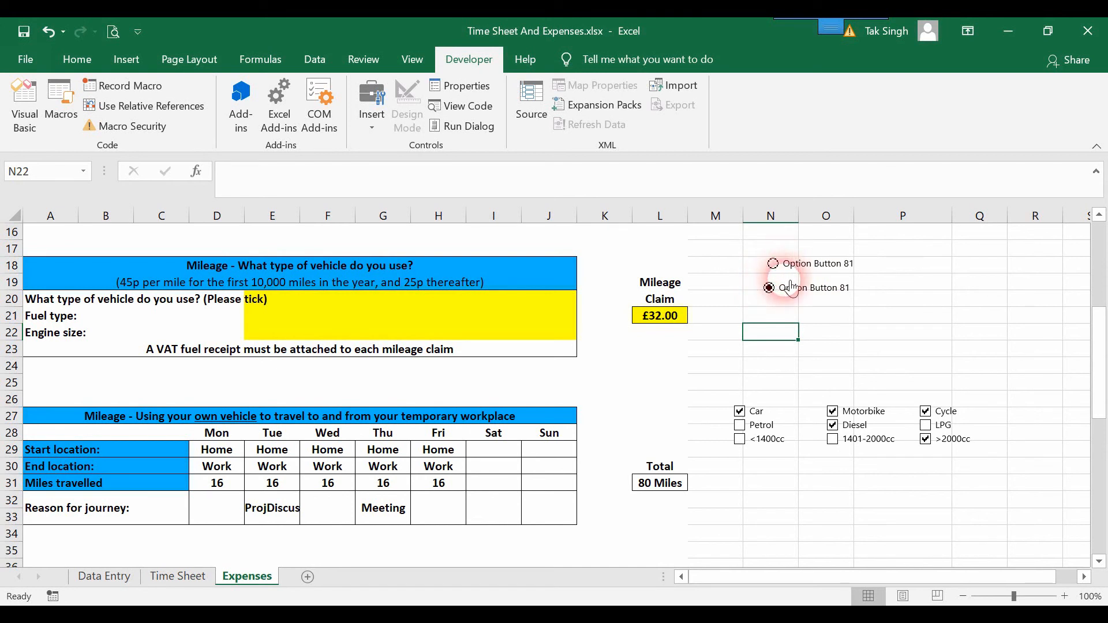
# Add a third copy of the option button below the second around N21, and test switching among the three.
pyautogui.moveTo(792, 287)
pyautogui.mouseDown()
pyautogui.moveTo(808, 354)
pyautogui.moveTo(788, 322)
pyautogui.mouseUp()
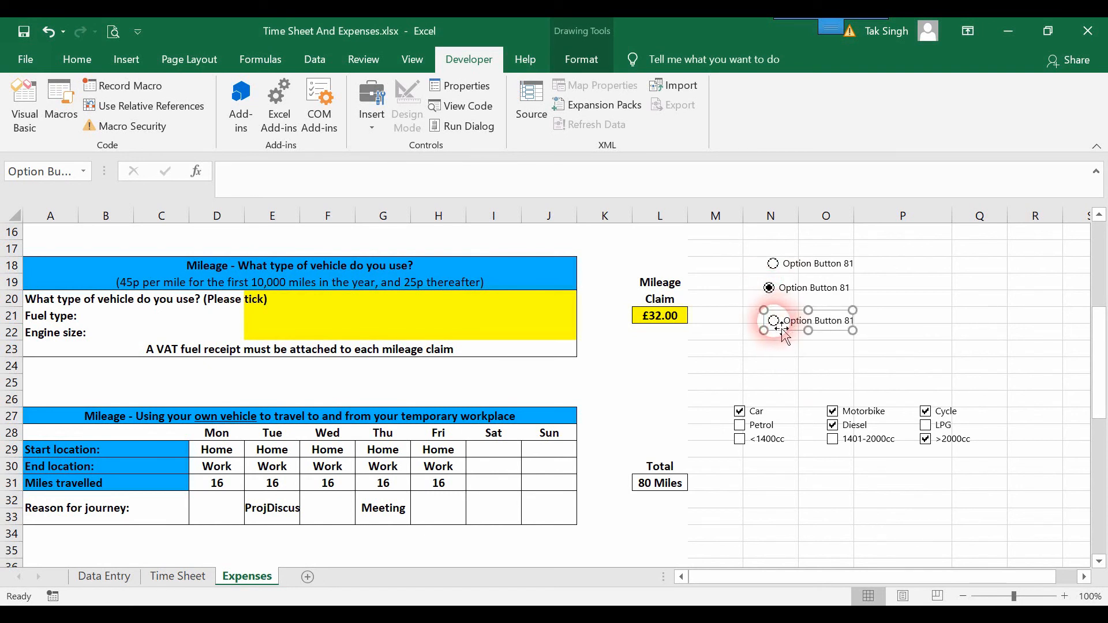
pyautogui.click(780, 328)
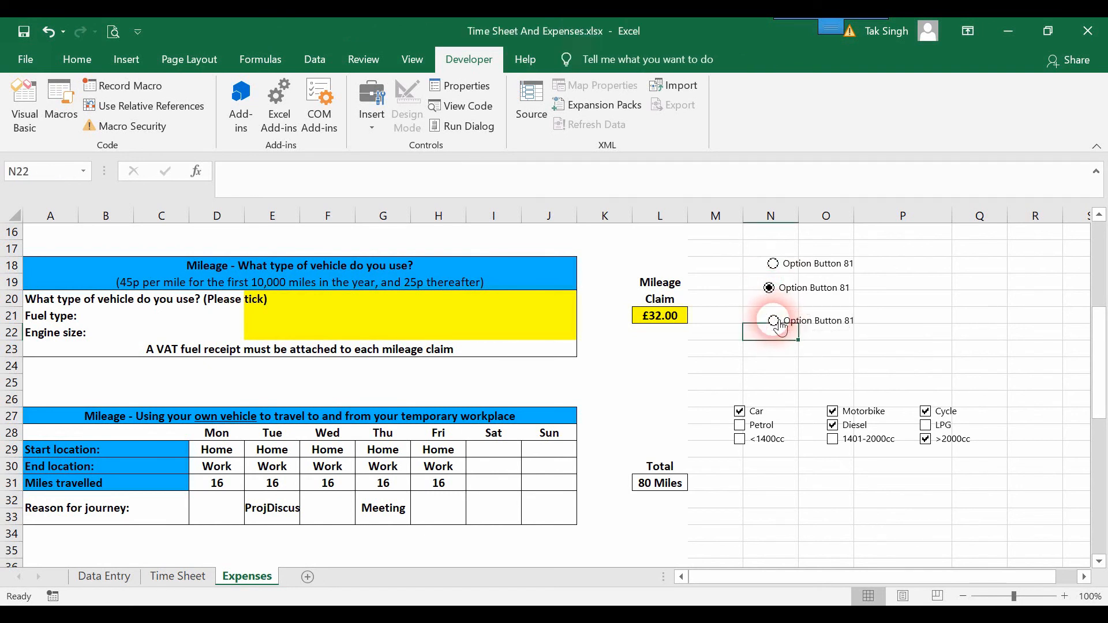
pyautogui.click(780, 271)
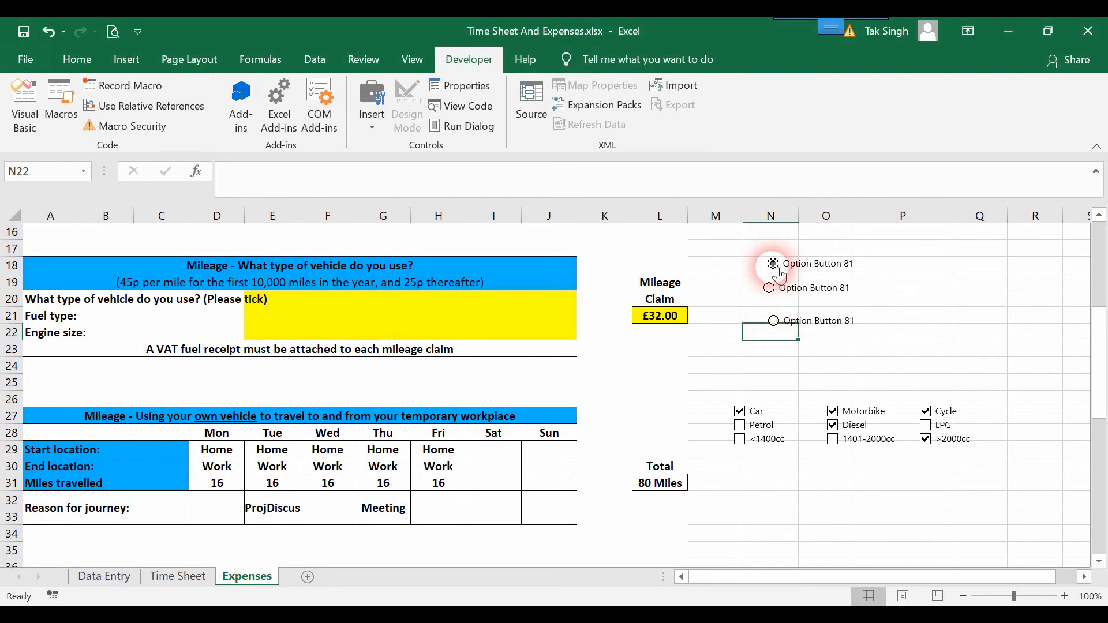
pyautogui.click(774, 289)
pyautogui.click(782, 317)
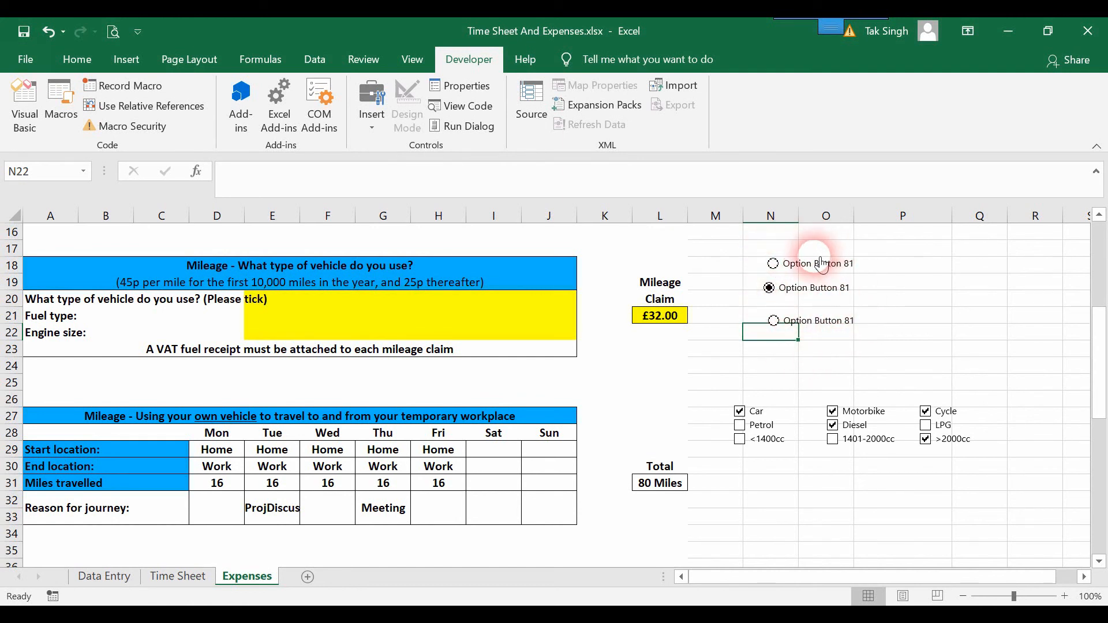
# Move the middle option button up beside the first one in row 18, around column P.
pyautogui.rightClick(795, 293)
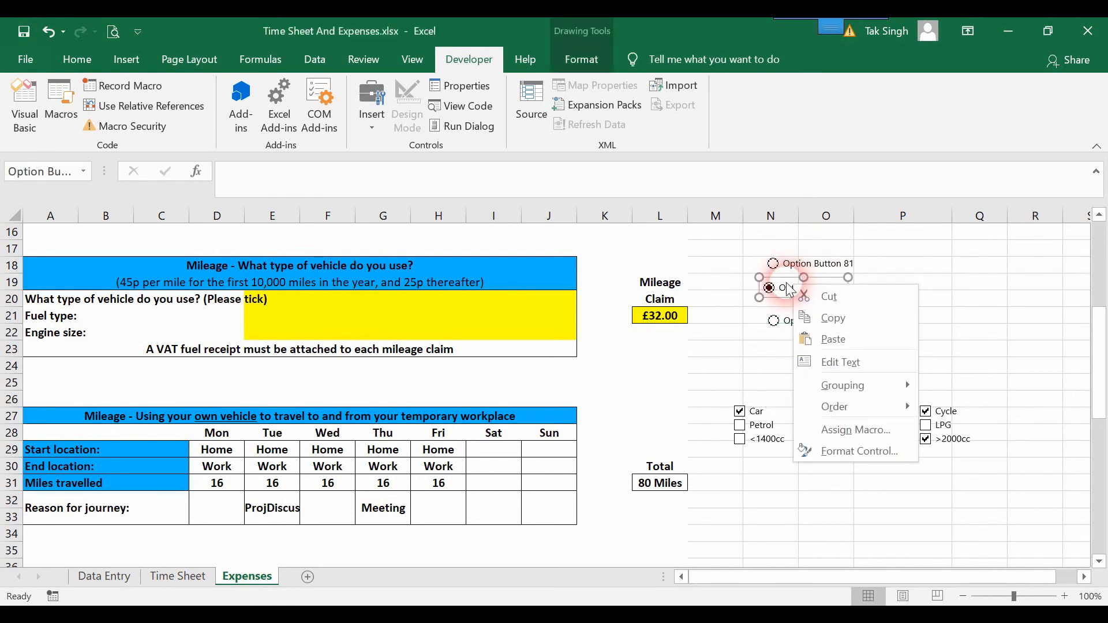
pyautogui.click(788, 280)
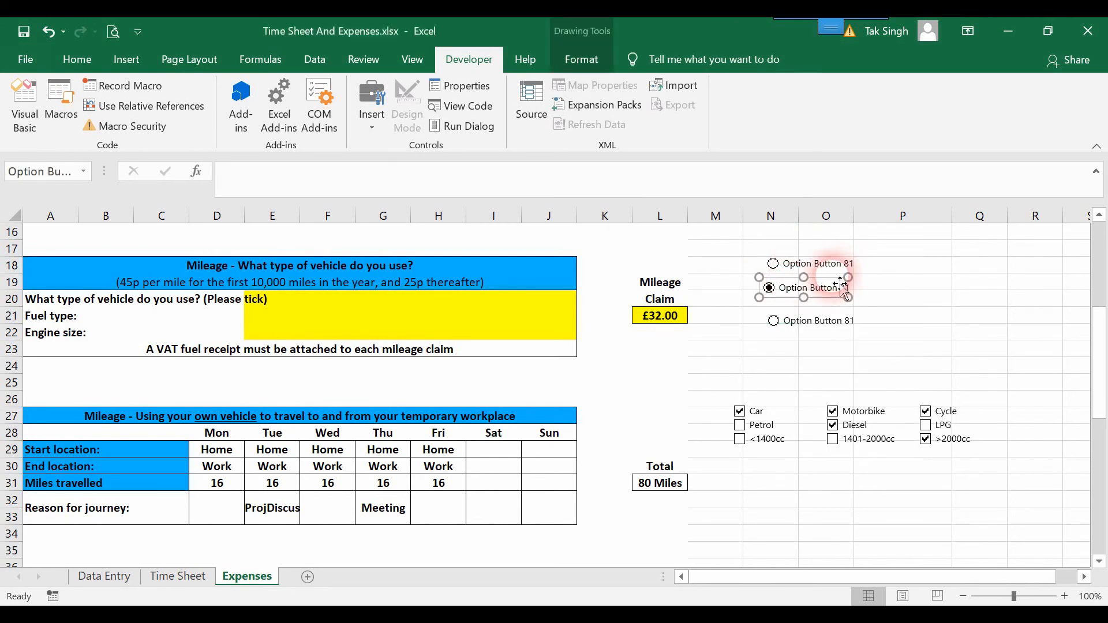
pyautogui.moveTo(839, 282); pyautogui.dragTo(939, 264)
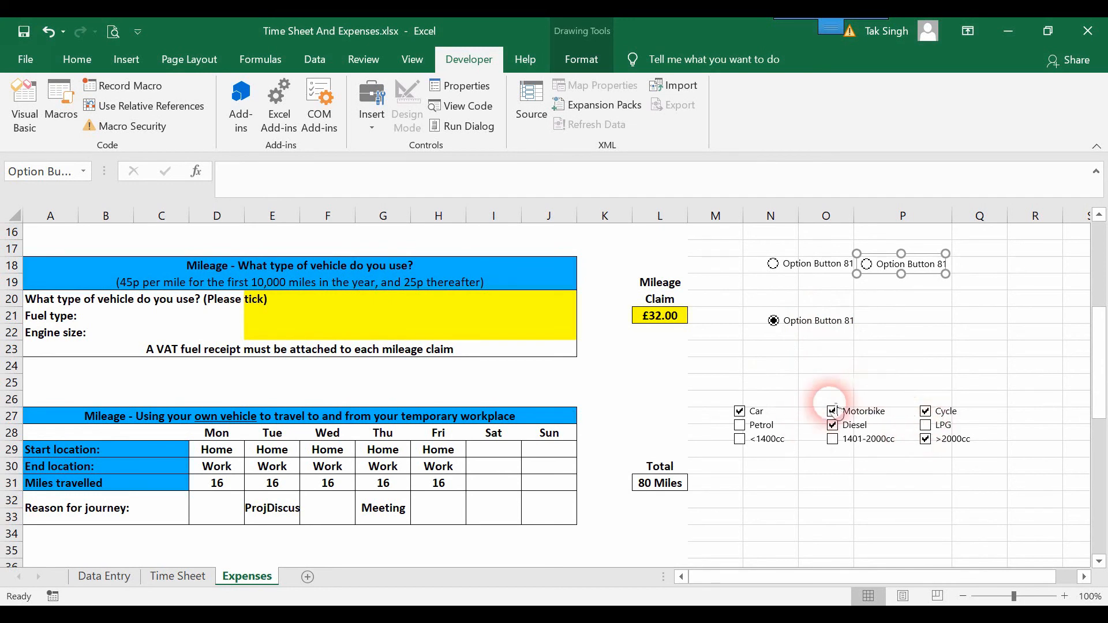
# Move the lower option button near N21 up to row 18, beside the other two, around columns Q and R.
pyautogui.rightClick(818, 322)
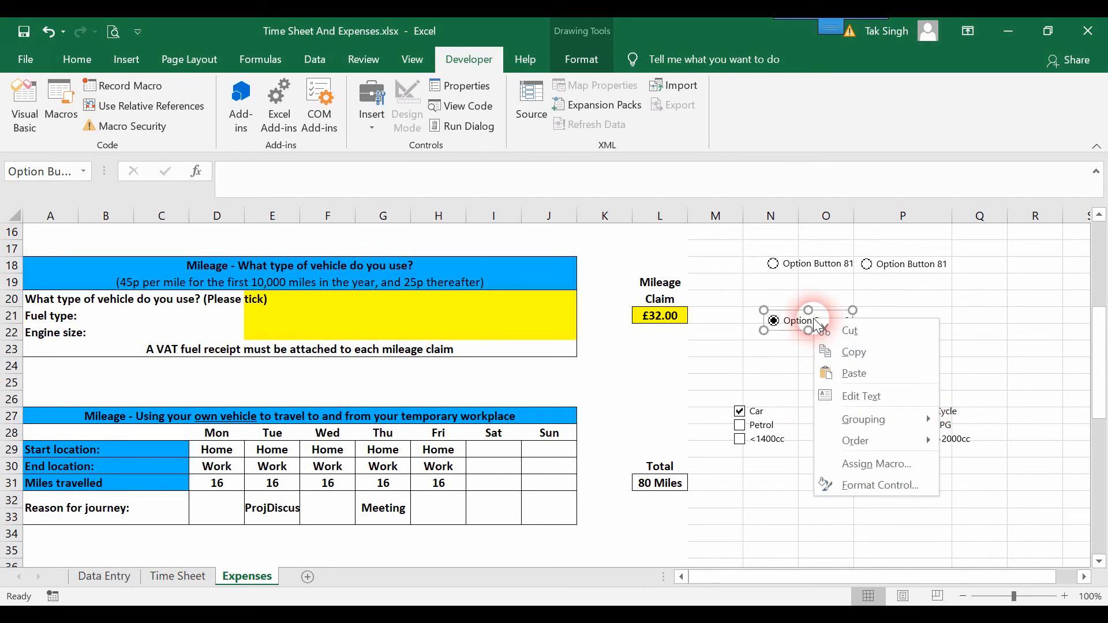
pyautogui.click(823, 315)
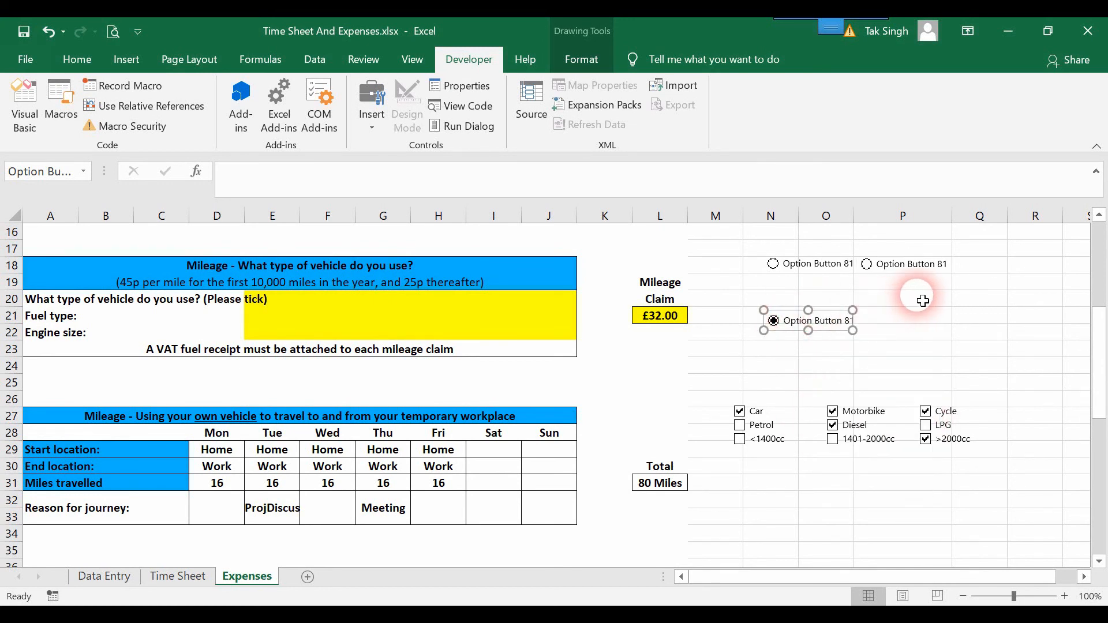
pyautogui.click(851, 330)
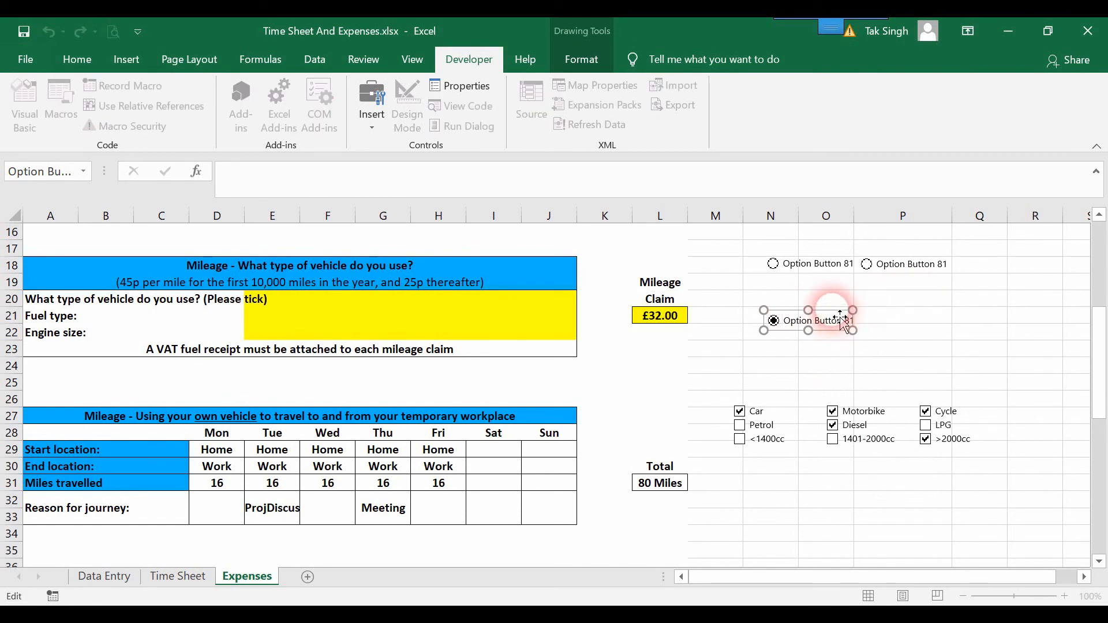
pyautogui.click(848, 319)
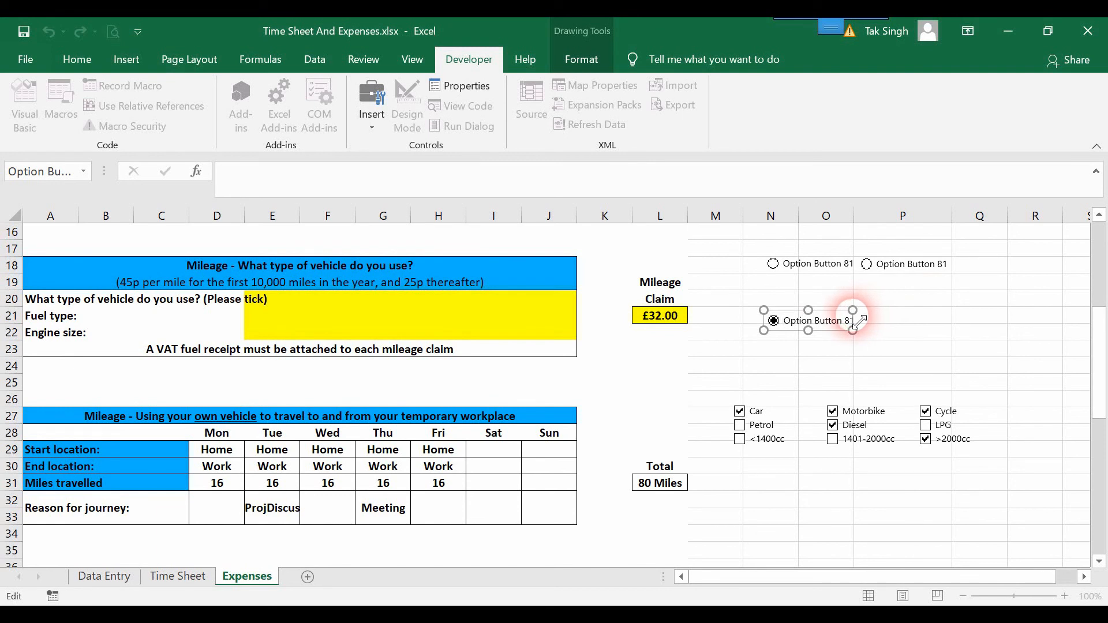
pyautogui.click(857, 321)
pyautogui.rightClick(848, 319)
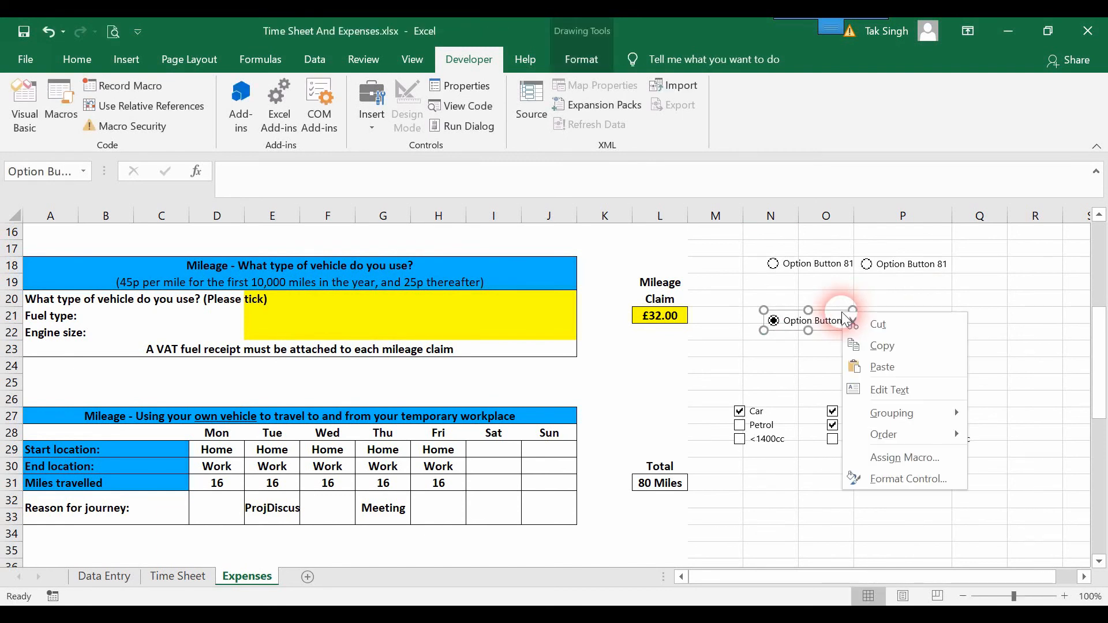
pyautogui.click(840, 312)
pyautogui.moveTo(845, 320); pyautogui.dragTo(1038, 258)
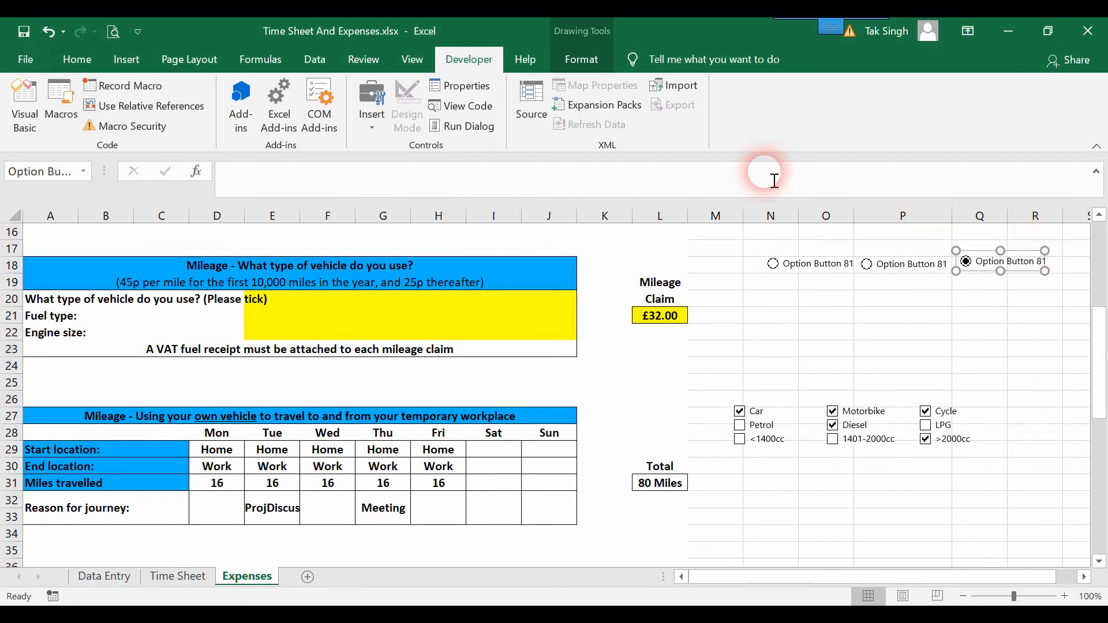
# Draw a group box form control about 3.81" wide and 0.59" high around the three option buttons, and choose the first option.
pyautogui.click(381, 113)
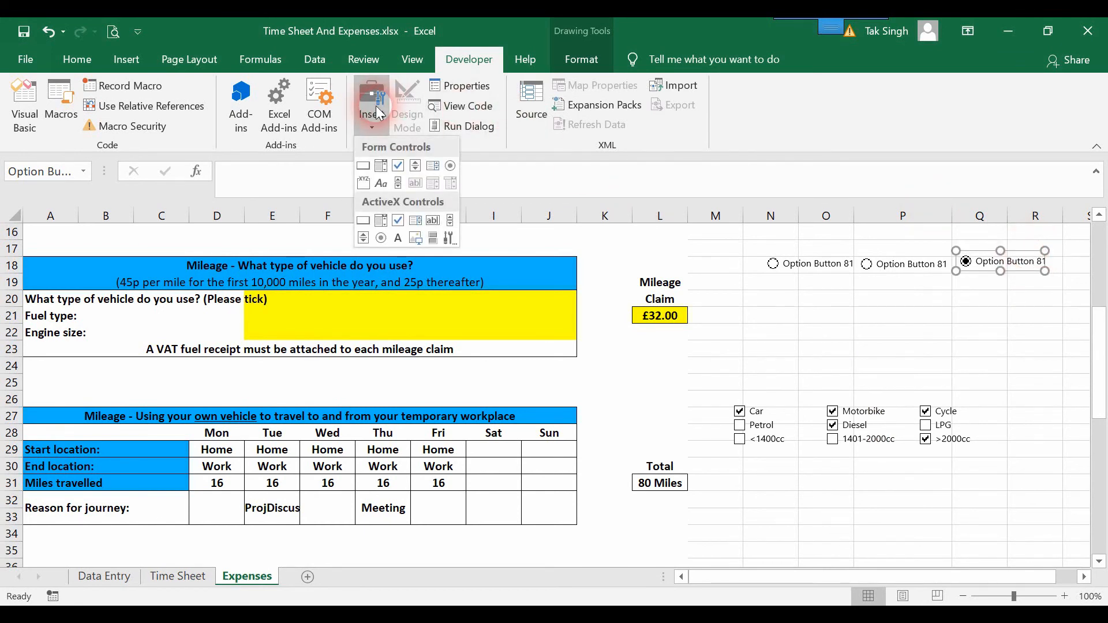
pyautogui.click(363, 185)
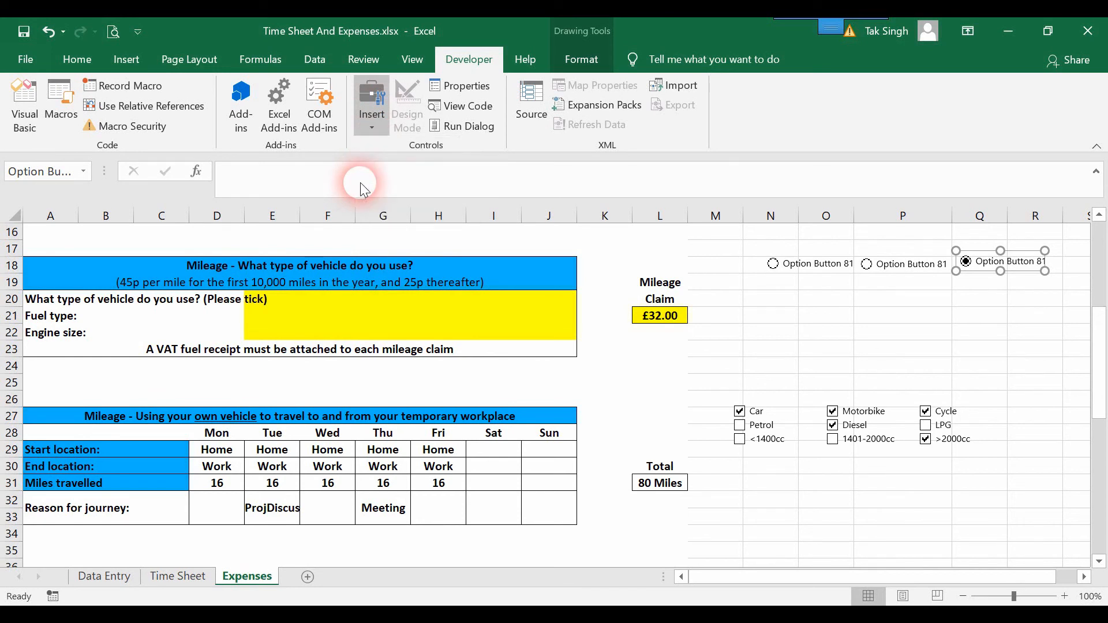
pyautogui.moveTo(747, 241); pyautogui.dragTo(1064, 290)
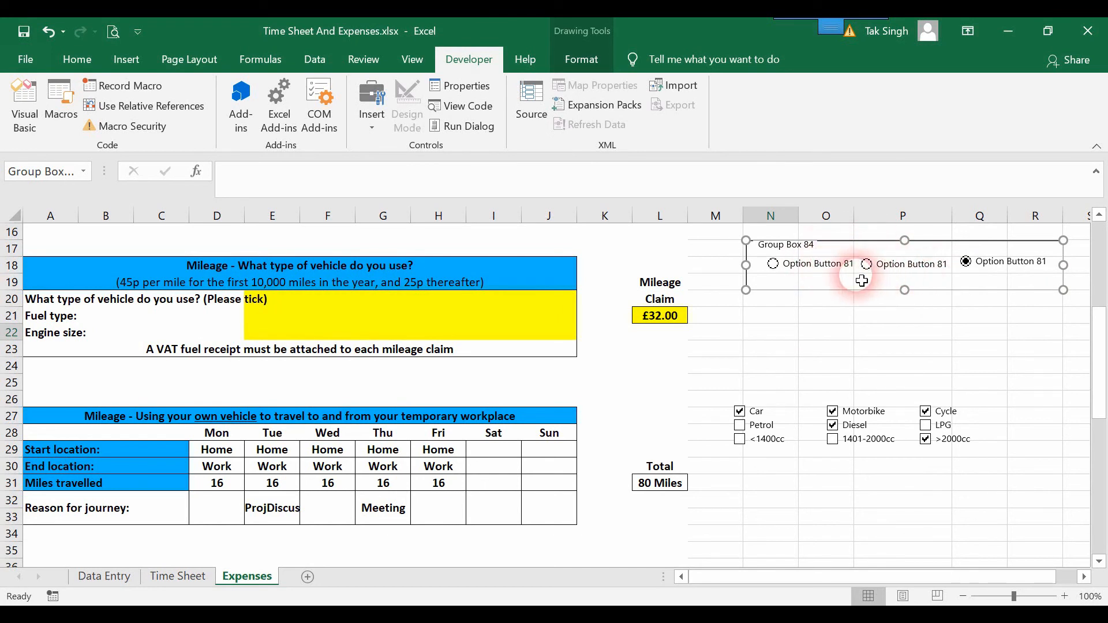
pyautogui.moveTo(848, 270); pyautogui.dragTo(780, 274)
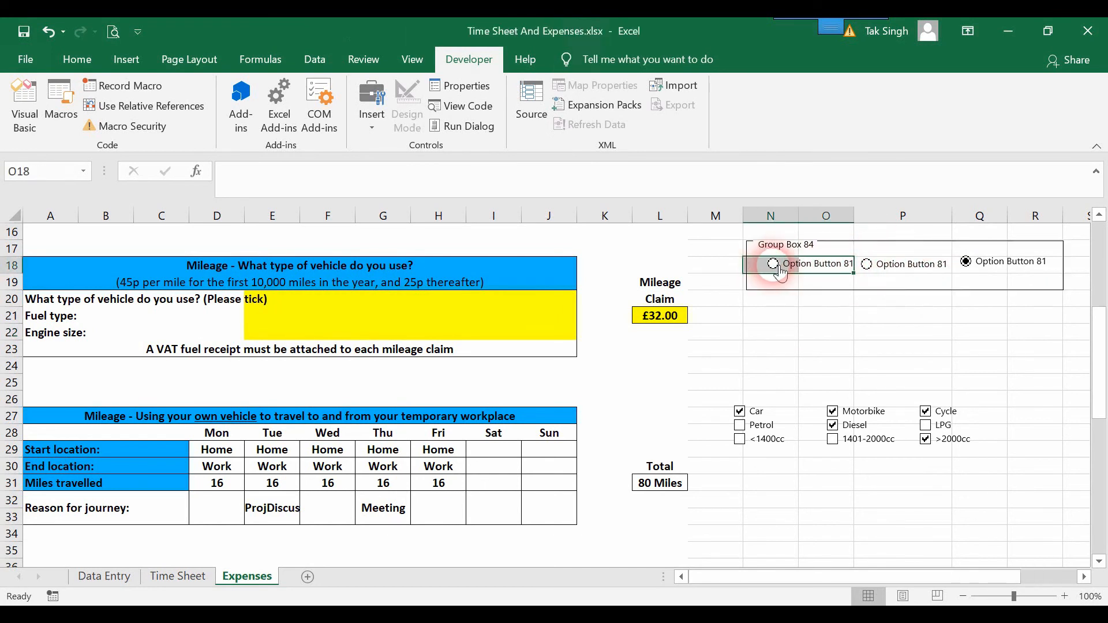
pyautogui.click(783, 285)
# Copy the group box with its three option buttons and paste two copies below it, at N21 and around N25.
pyautogui.moveTo(786, 347); pyautogui.dragTo(794, 243)
pyautogui.click(792, 244)
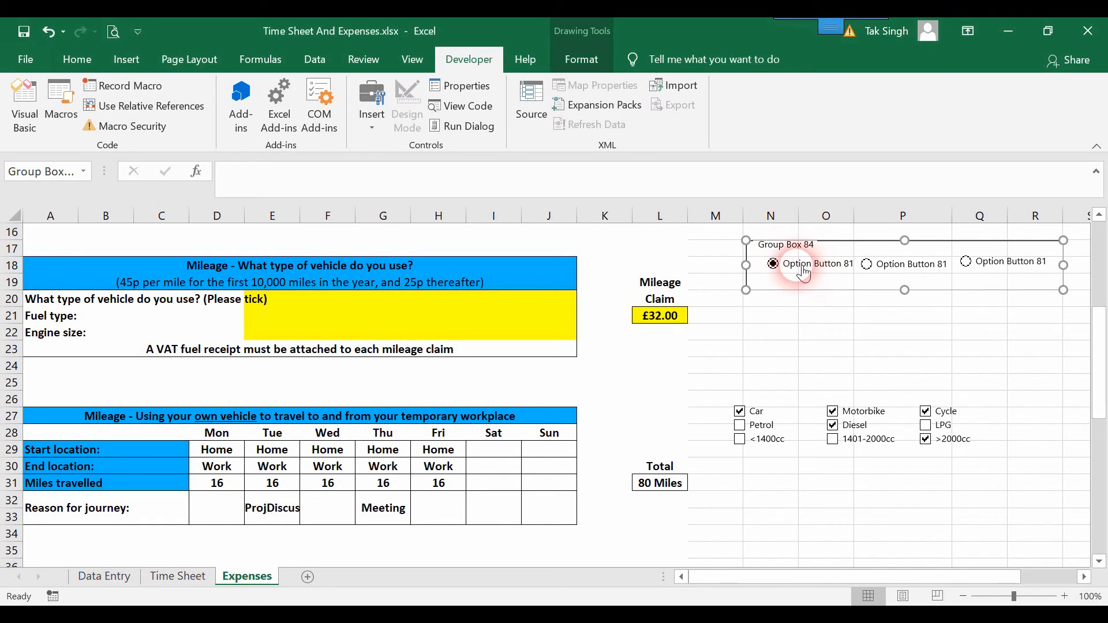
pyautogui.keyDown('ctrl'); pyautogui.click(803, 273); pyautogui.keyUp('ctrl')
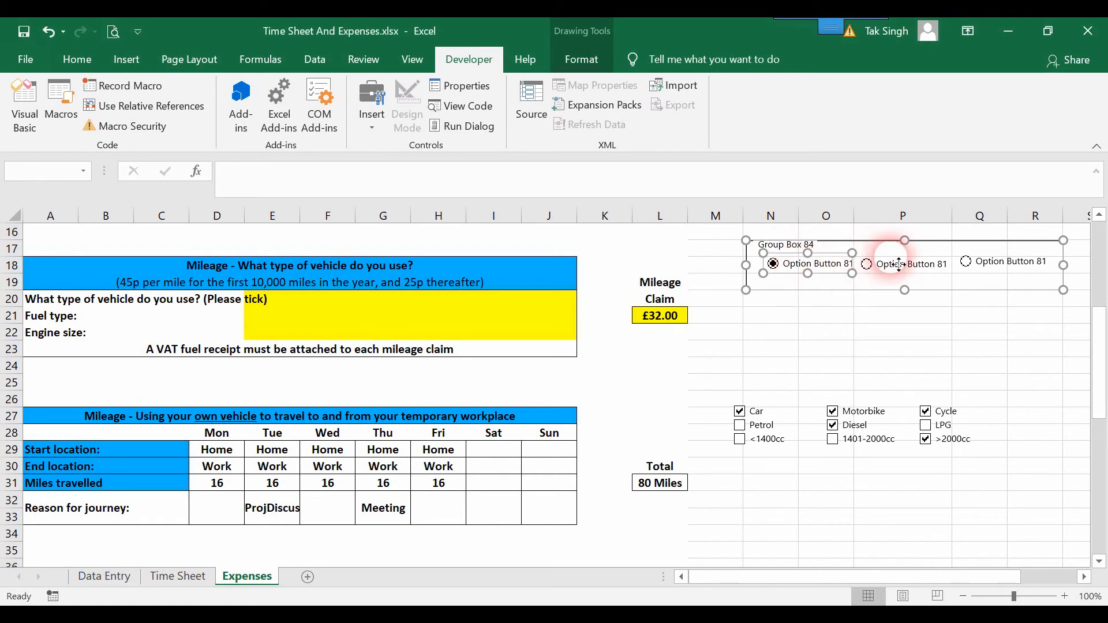
pyautogui.keyDown('ctrl'); pyautogui.click(898, 265); pyautogui.keyUp('ctrl')
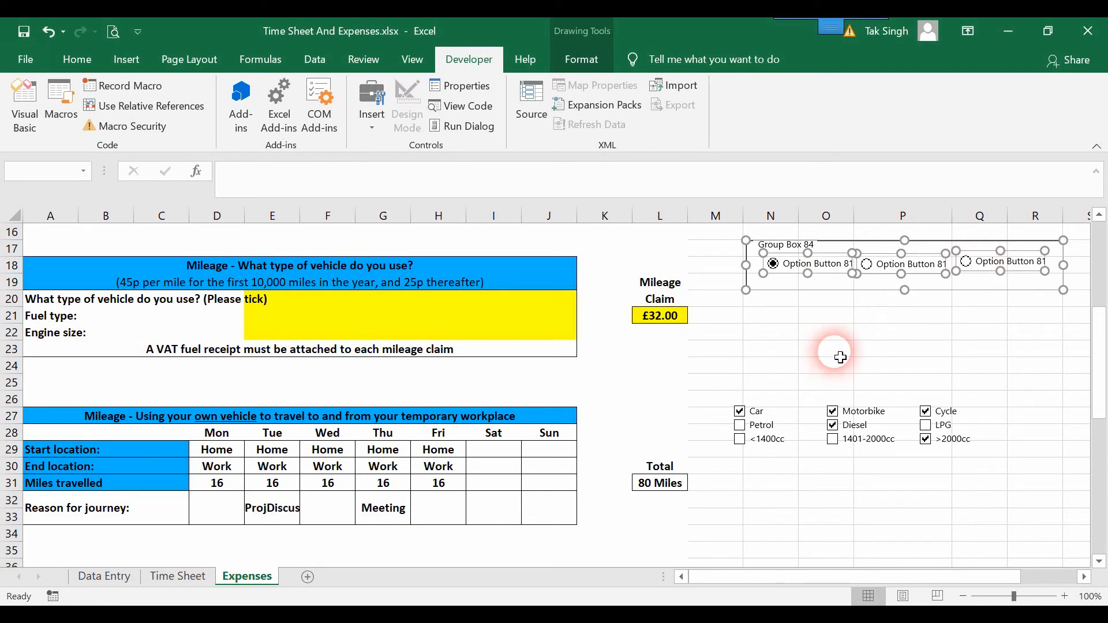
pyautogui.click(806, 333)
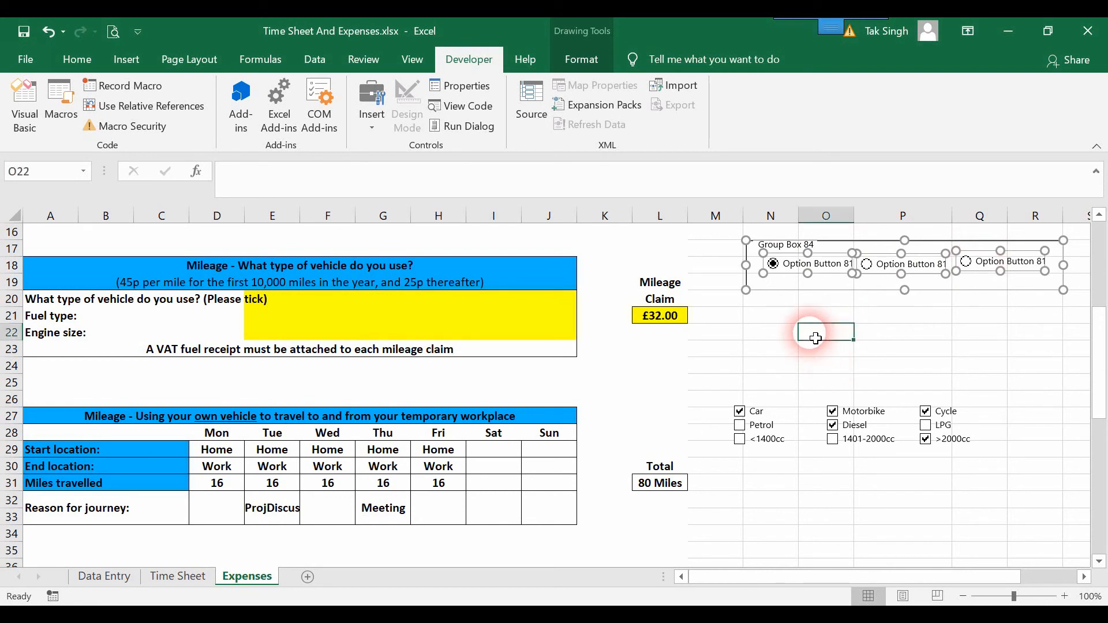
pyautogui.click(781, 314)
pyautogui.hotkey('ctrl', 'v')
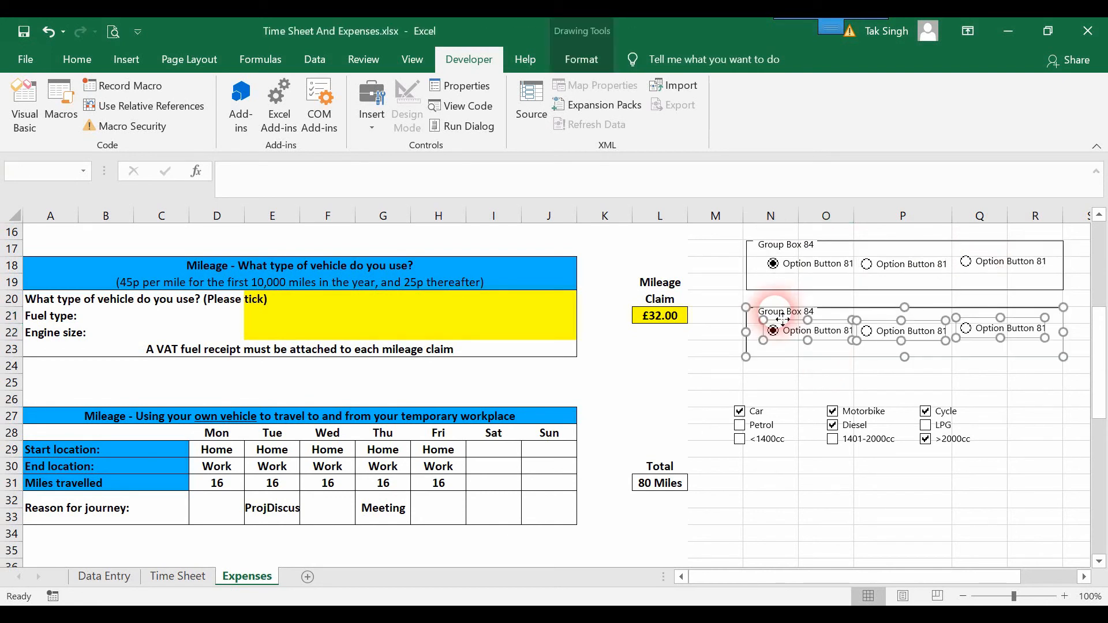
pyautogui.click(769, 383)
pyautogui.hotkey('ctrl', 'v')
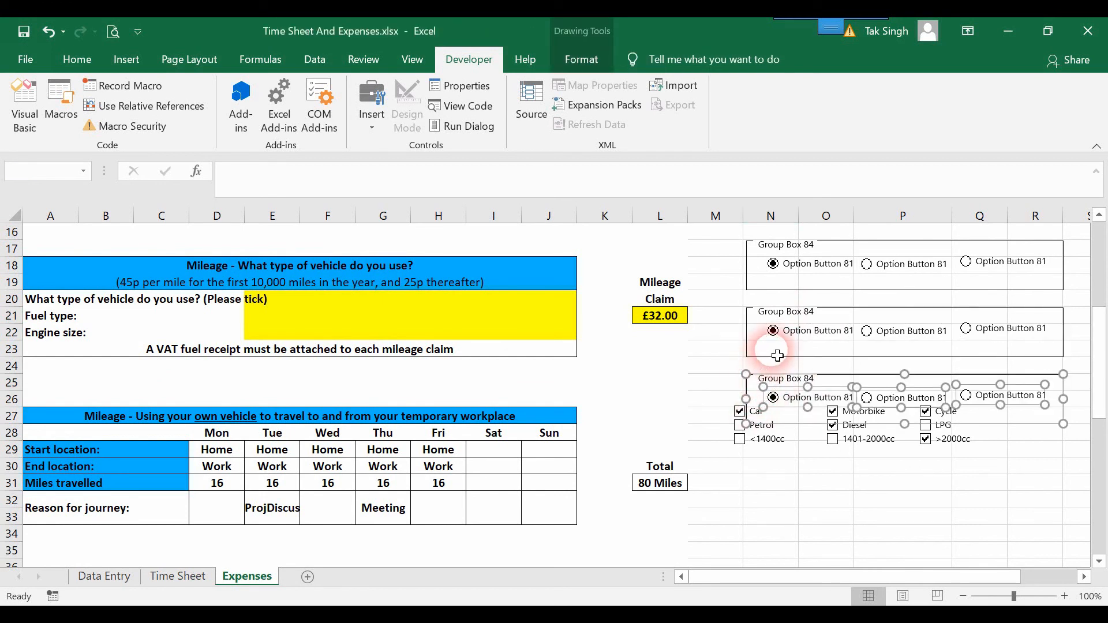
# Test the second group box by choosing its middle option and then its third option.
pyautogui.click(939, 325)
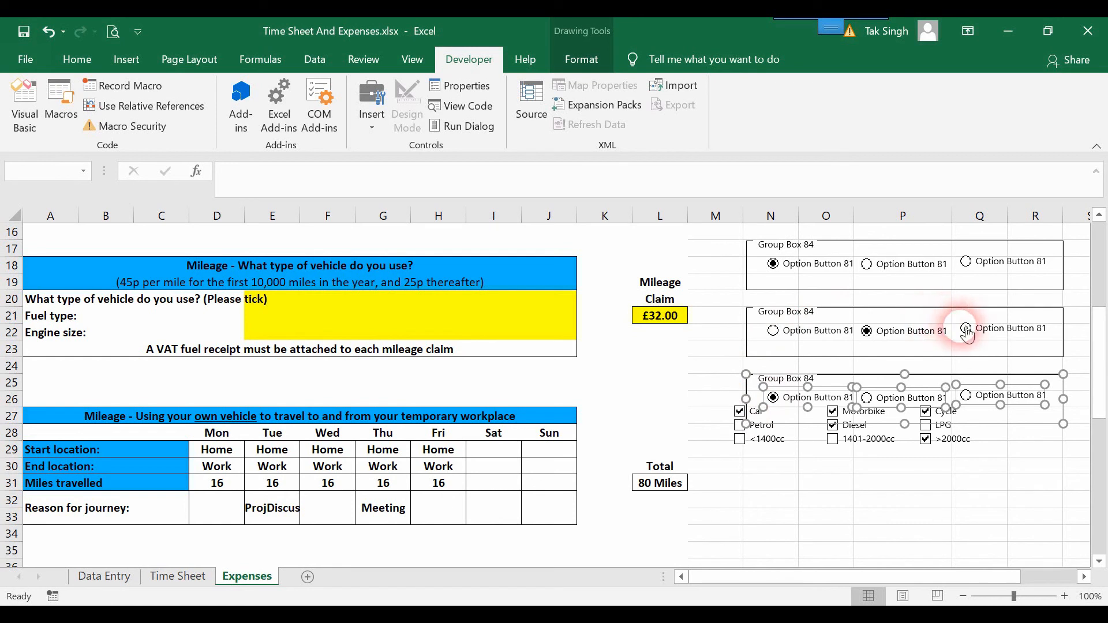
pyautogui.click(970, 327)
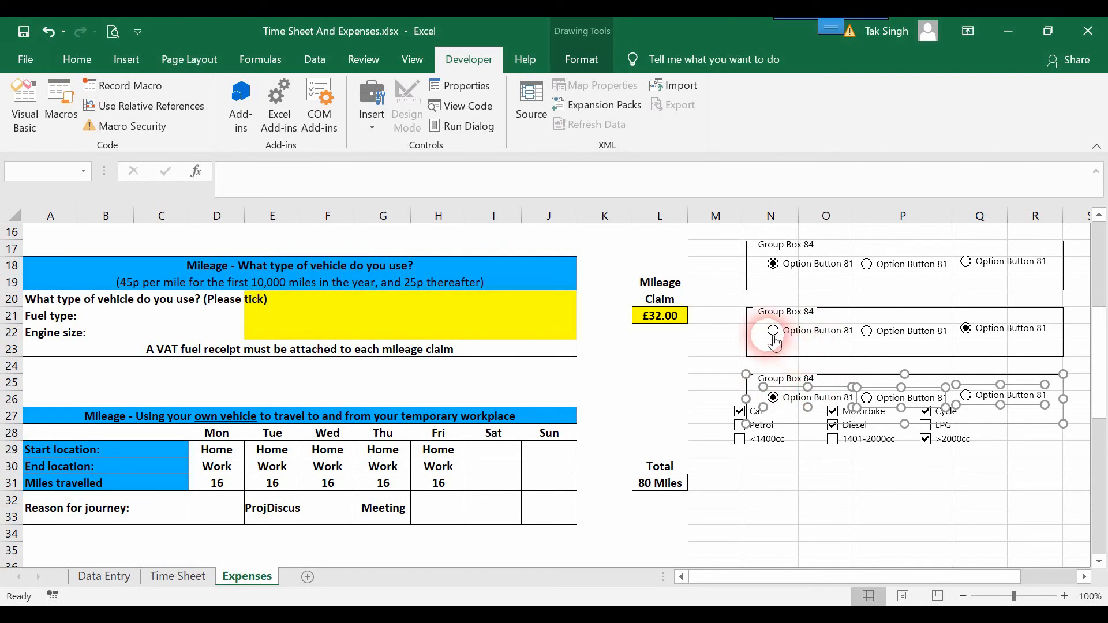
pyautogui.click(764, 382)
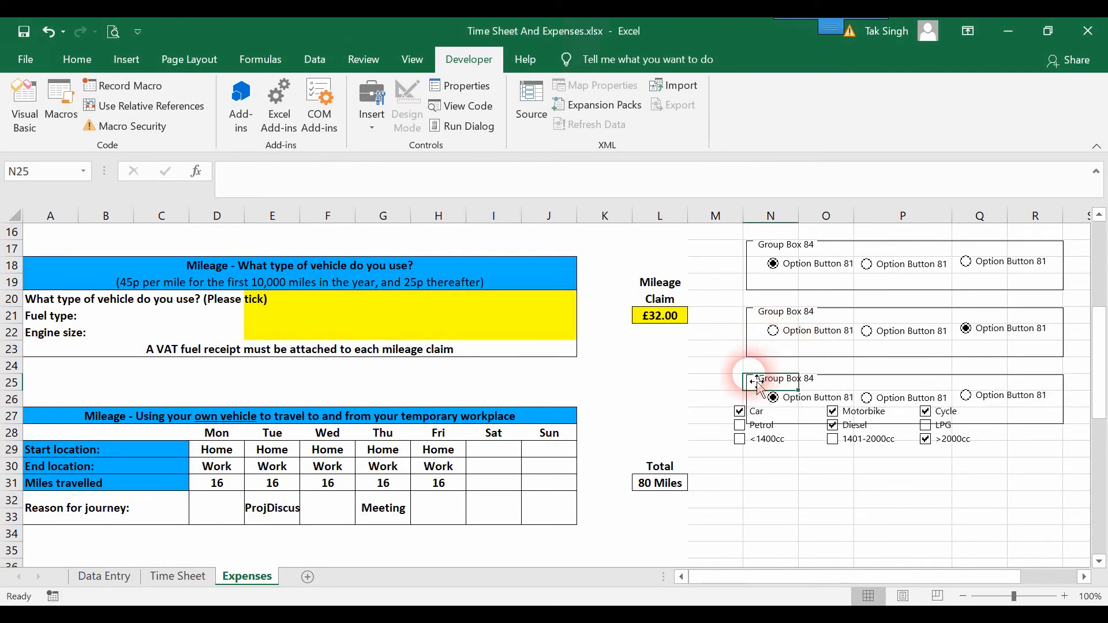
pyautogui.rightClick(866, 382)
pyautogui.click(753, 377)
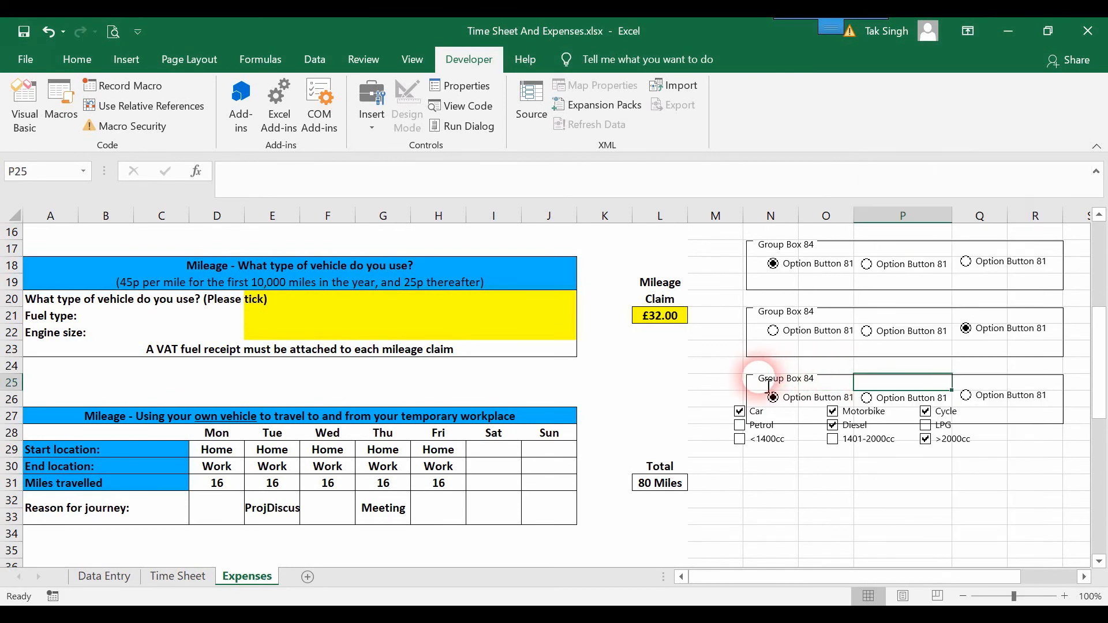
pyautogui.click(786, 378)
pyautogui.click(796, 388)
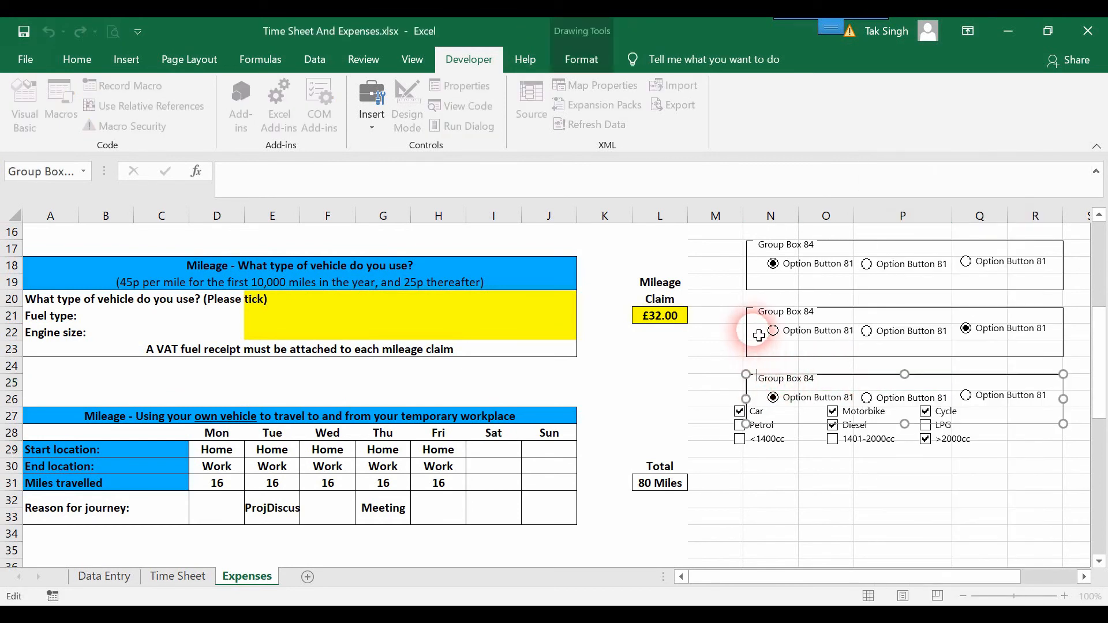
pyautogui.click(759, 317)
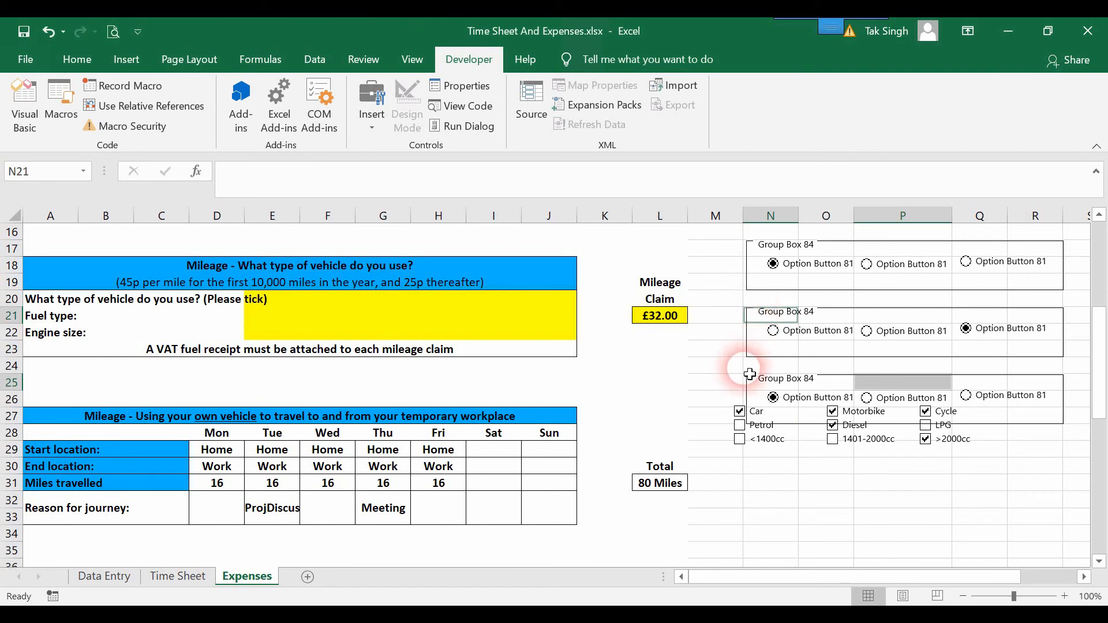
pyautogui.click(758, 393)
pyautogui.click(812, 358)
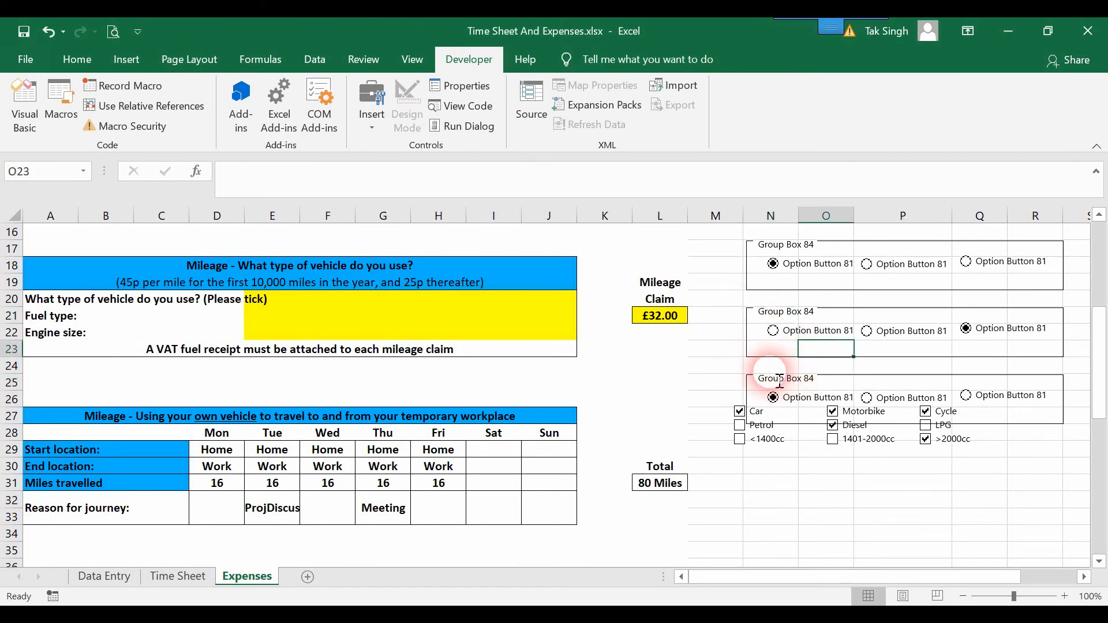
# Select all three group boxes and align them to their left edges.
pyautogui.click(756, 377)
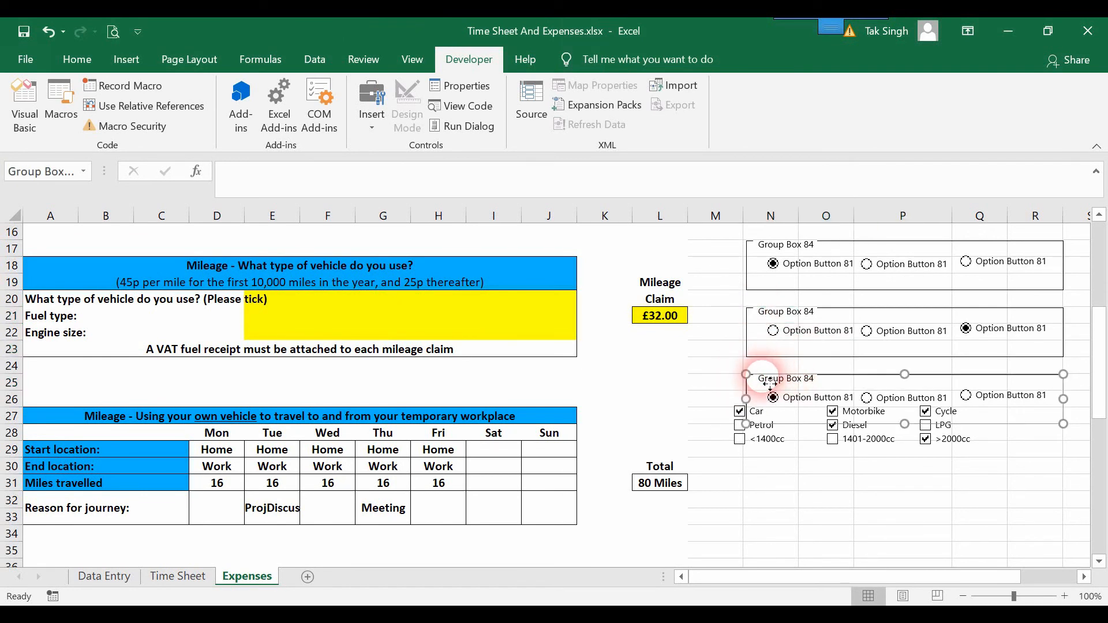
pyautogui.keyDown('ctrl'); pyautogui.click(761, 309); pyautogui.keyUp('ctrl')
pyautogui.keyDown('ctrl'); pyautogui.click(785, 250); pyautogui.keyUp('ctrl')
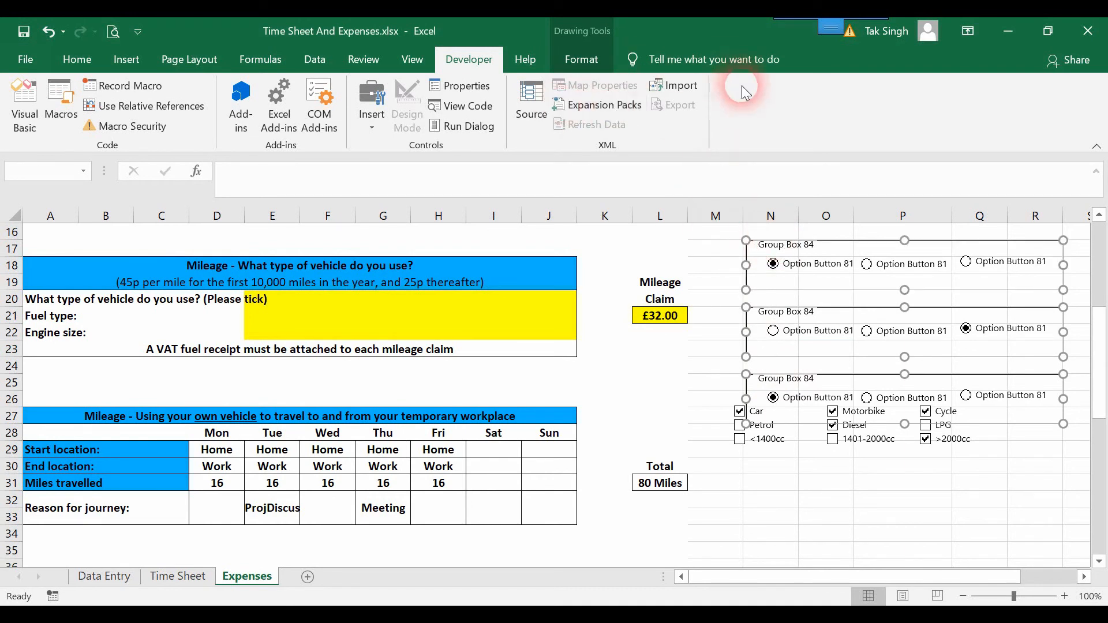
pyautogui.click(582, 60)
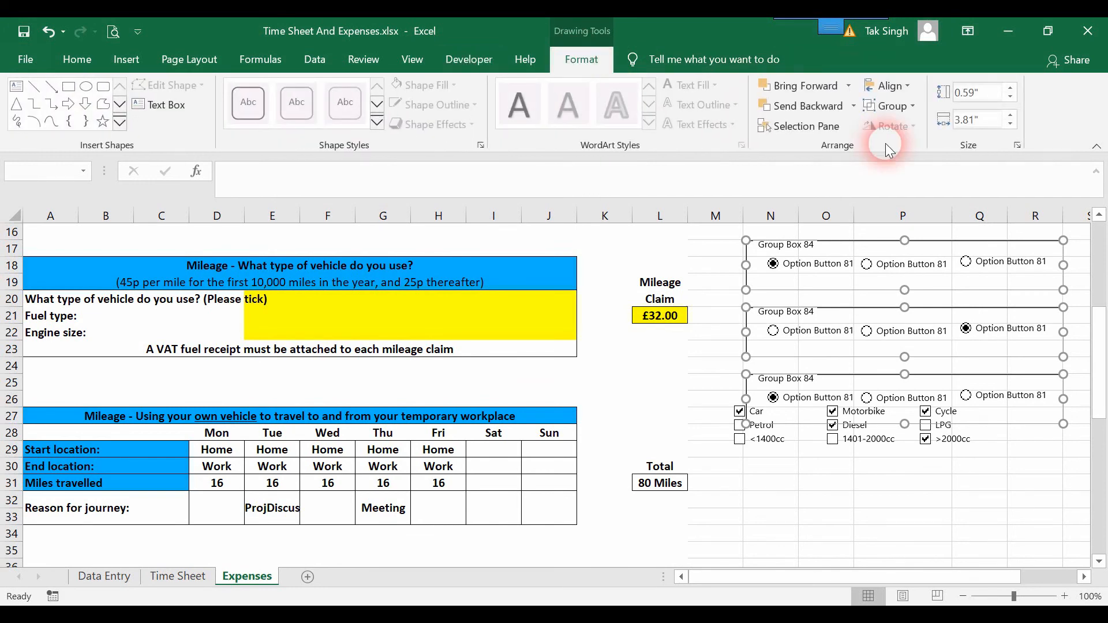
pyautogui.click(908, 97)
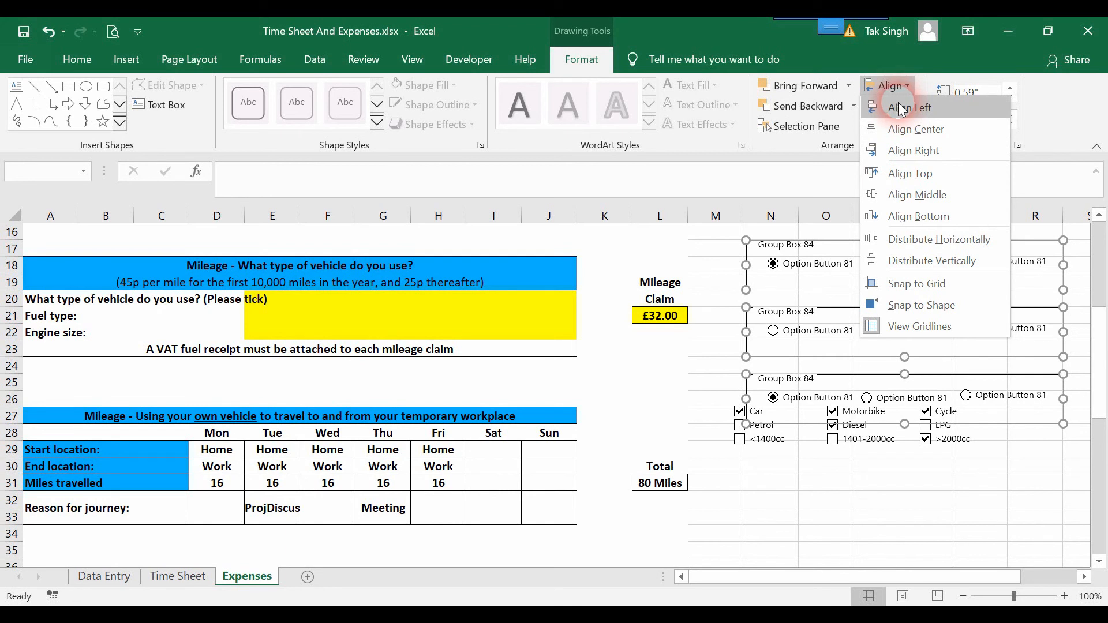
pyautogui.click(895, 112)
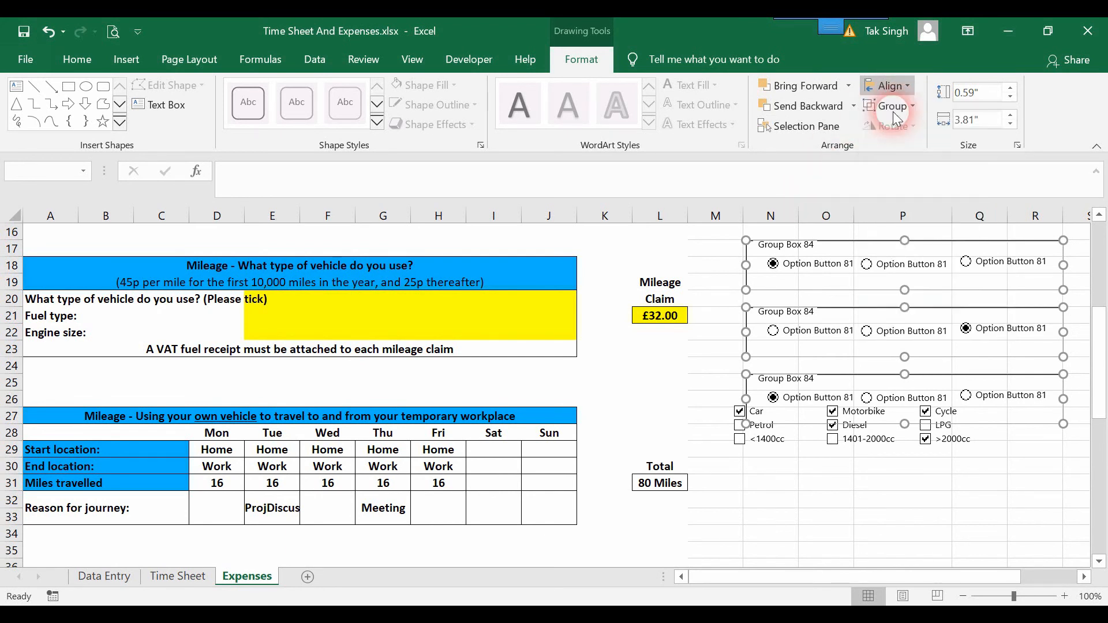
# Add the Car check box to the group box selection and left-align them all, then clear the selection.
pyautogui.keyDown('ctrl'); pyautogui.click(759, 411); pyautogui.keyUp('ctrl')
pyautogui.click(888, 85)
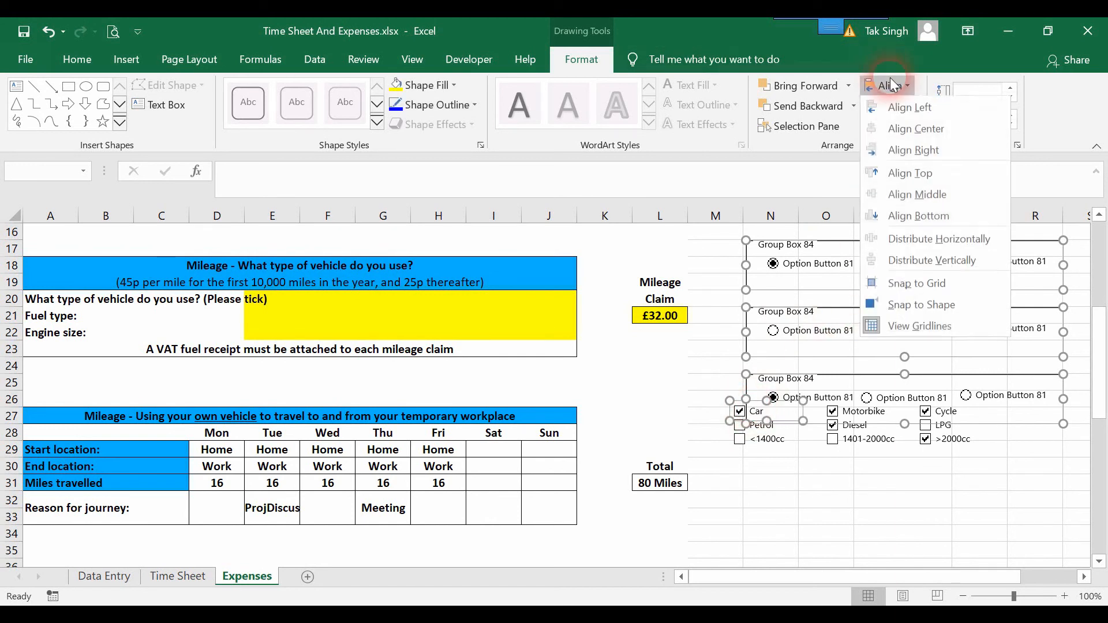
pyautogui.click(912, 107)
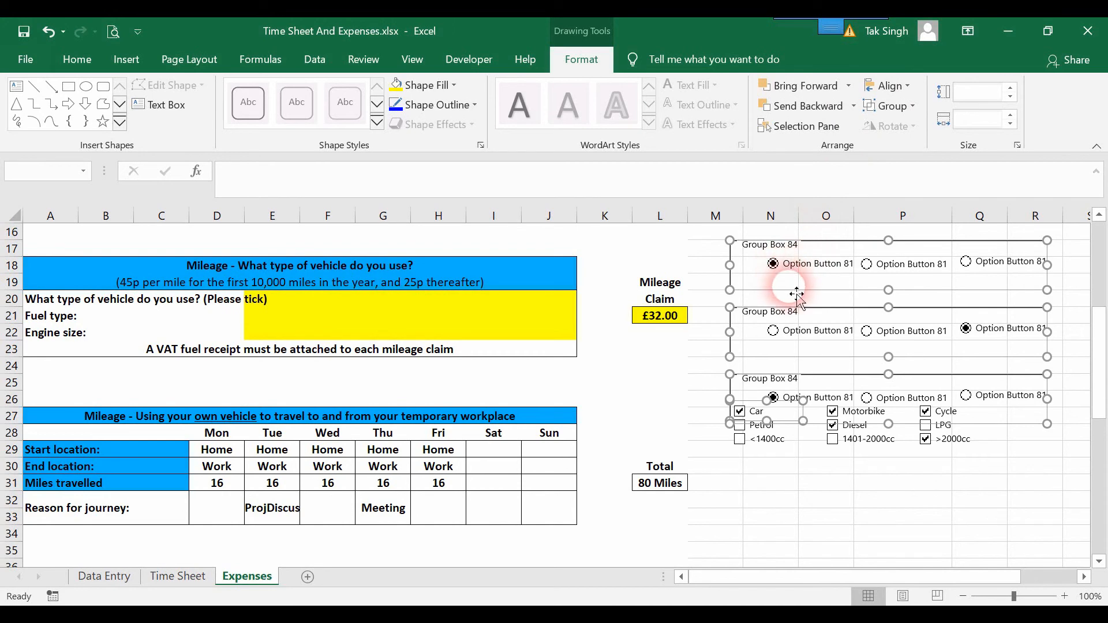
pyautogui.press('Escape')
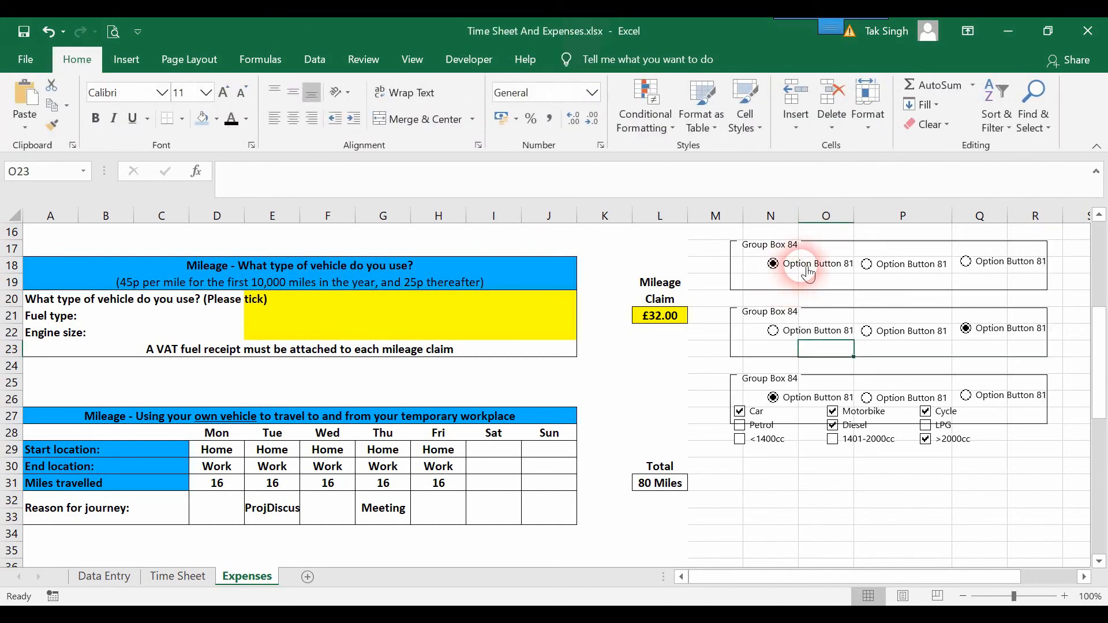
# Select the first option button in each of the three group boxes plus the Car check box and align them left.
pyautogui.rightClick(803, 267)
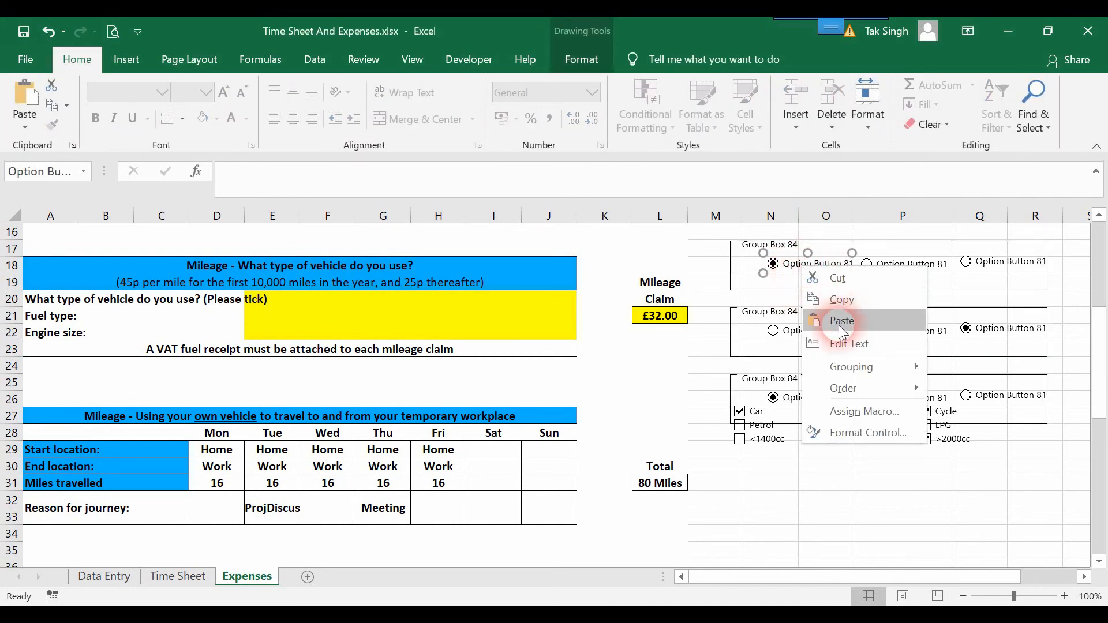
pyautogui.click(800, 267)
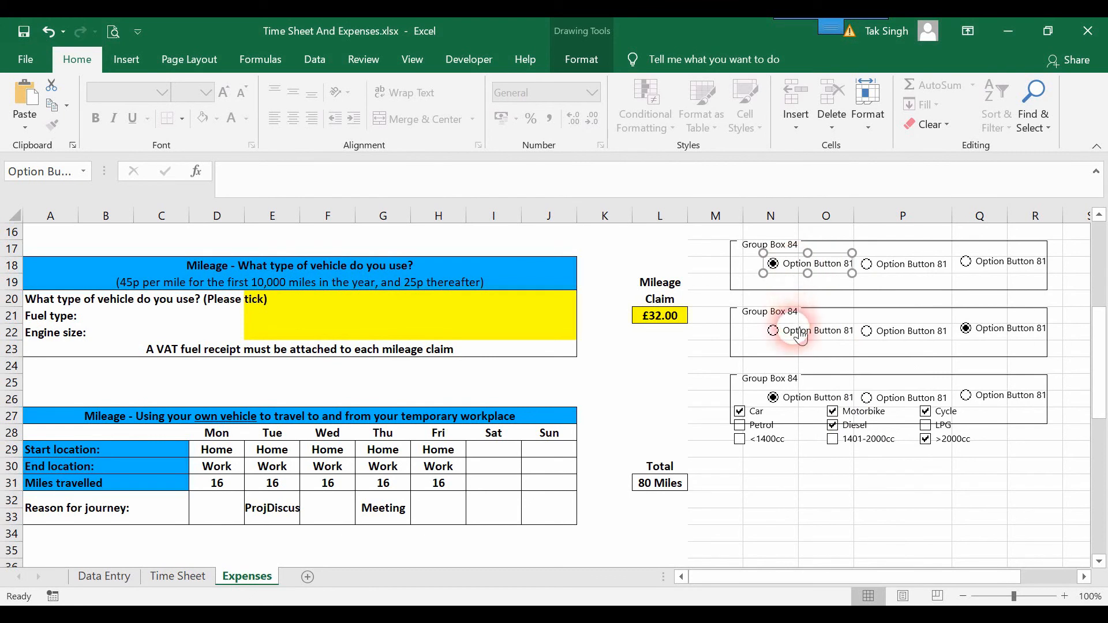
pyautogui.keyDown('ctrl'); pyautogui.click(797, 398); pyautogui.keyUp('ctrl')
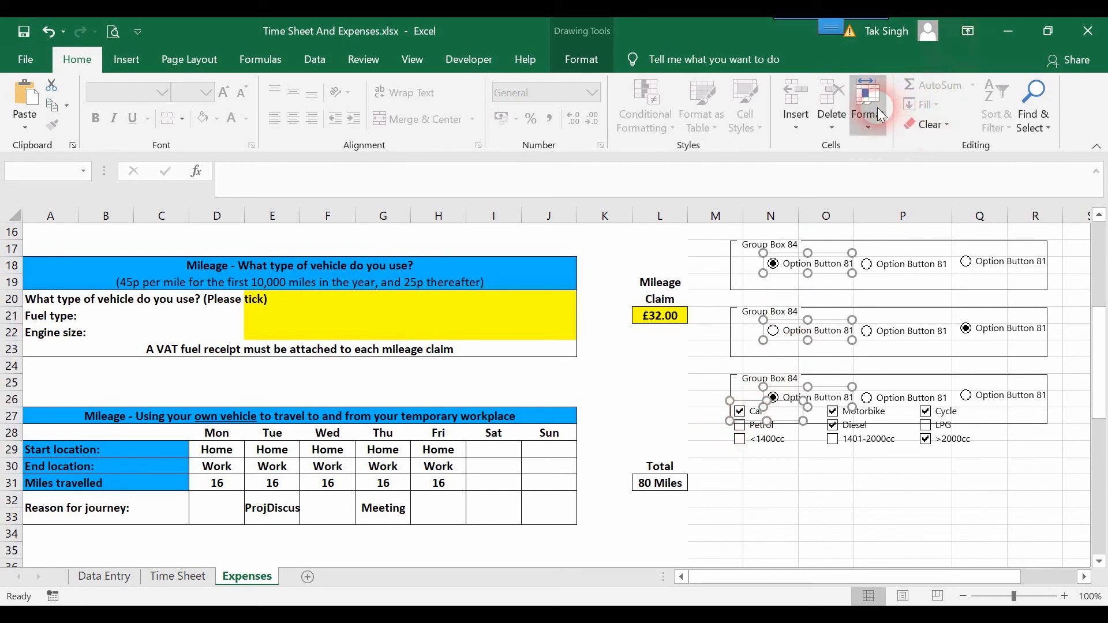
pyautogui.click(585, 59)
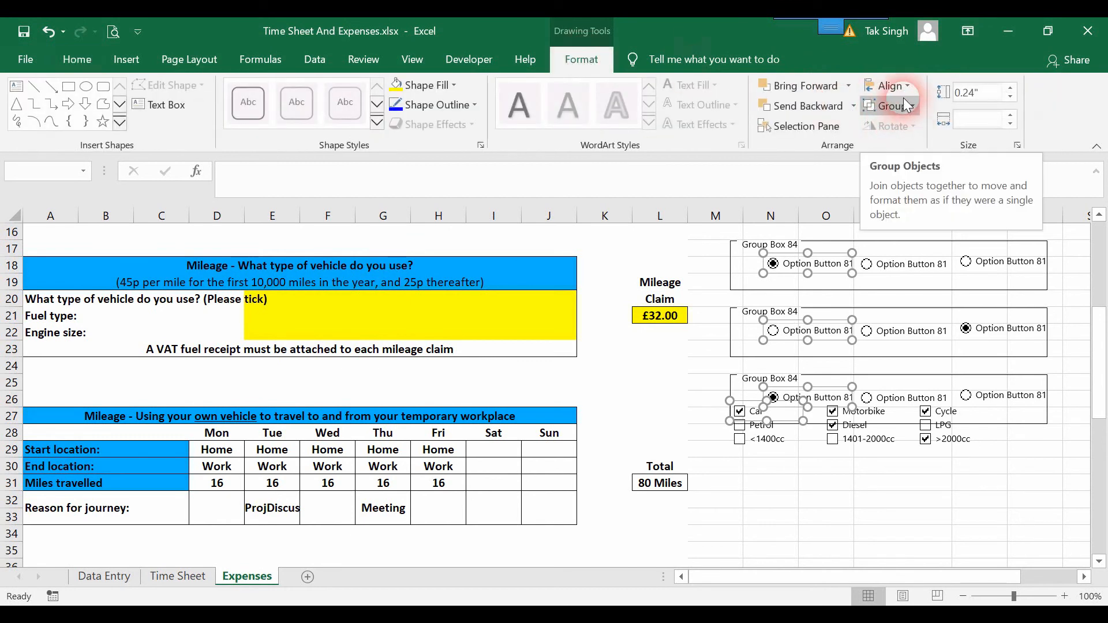
pyautogui.click(889, 86)
pyautogui.click(920, 109)
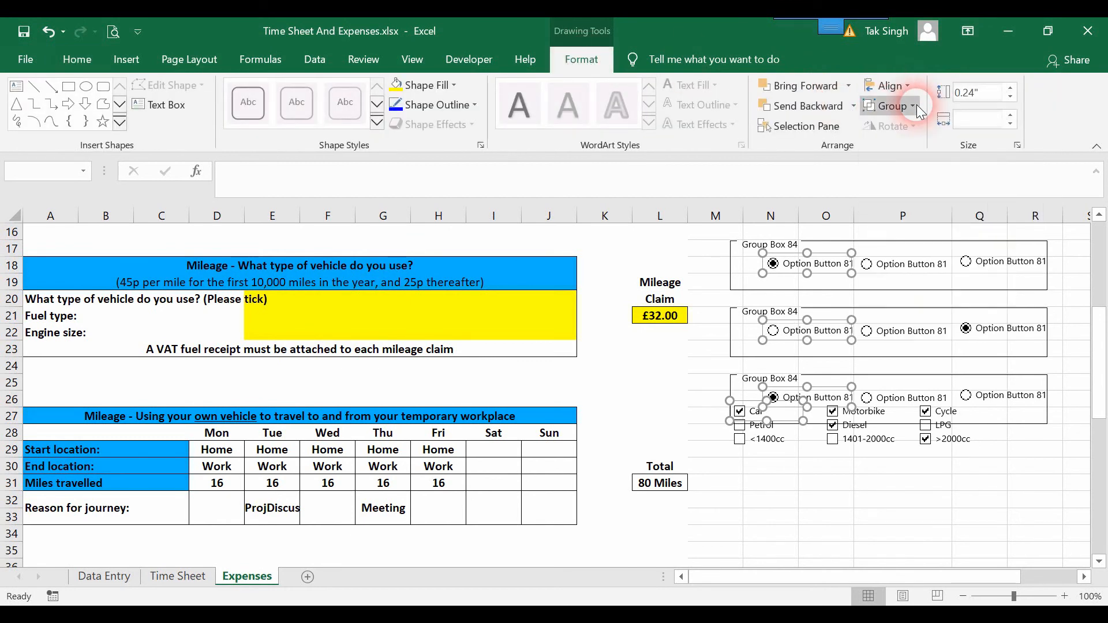
# Align the middle option buttons of all three group boxes left with the Motorbike check box, then clear the selection.
pyautogui.click(910, 263)
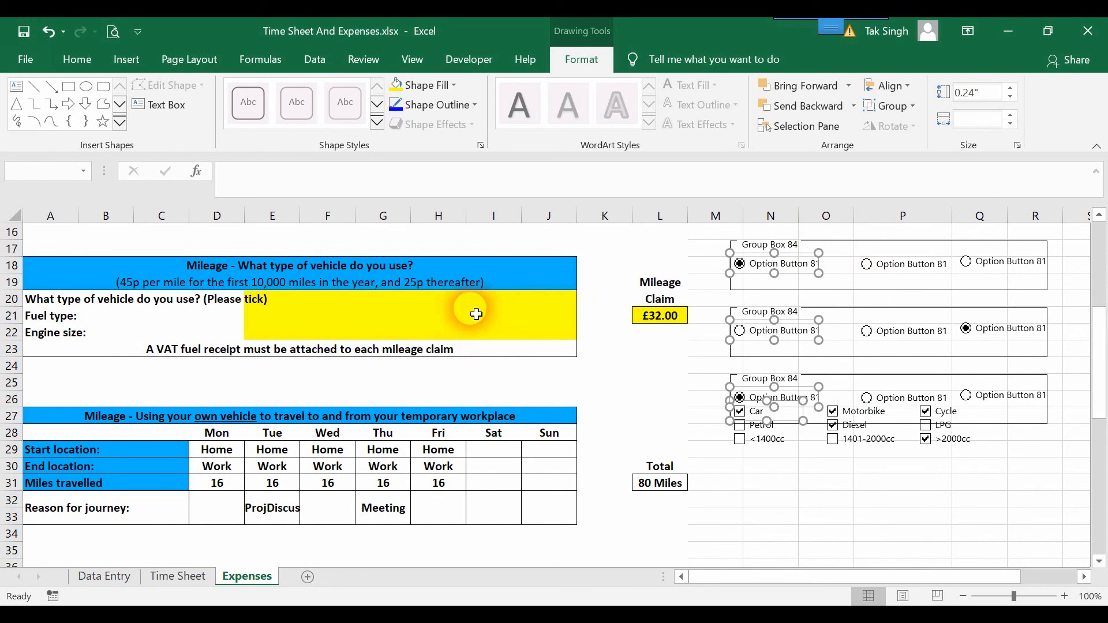
pyautogui.click(915, 275)
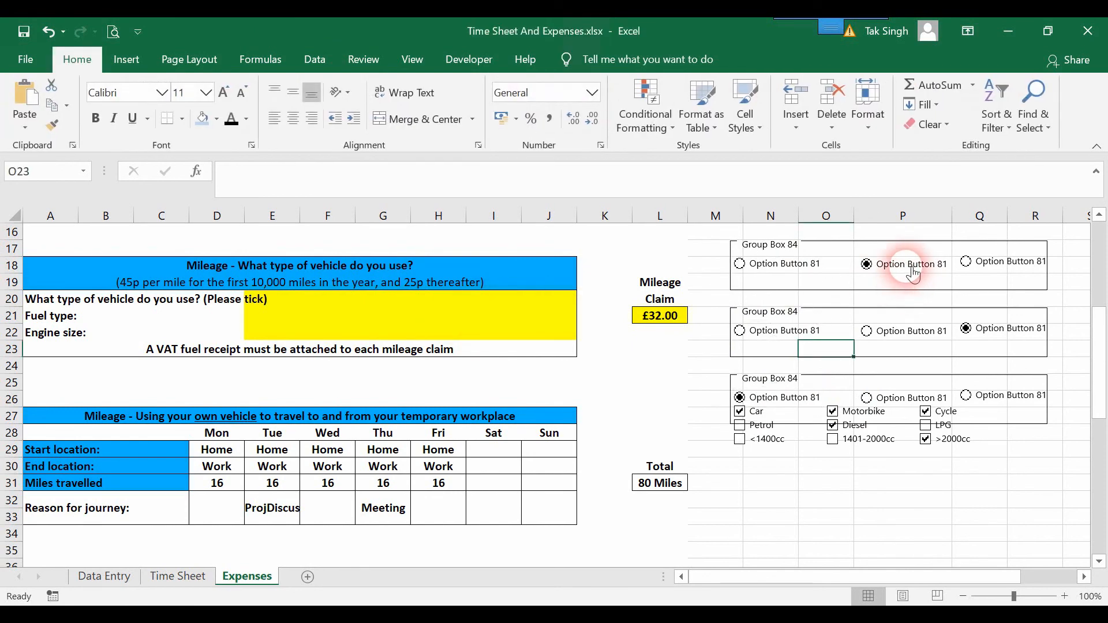
pyautogui.keyDown('ctrl'); pyautogui.click(914, 276); pyautogui.keyUp('ctrl')
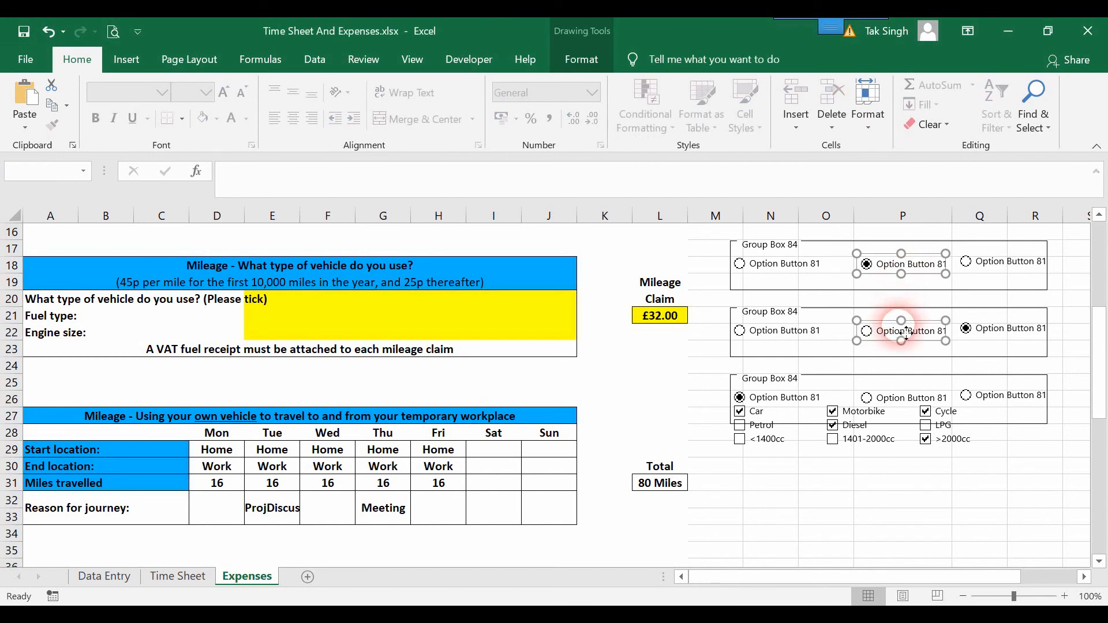
pyautogui.keyDown('ctrl'); pyautogui.click(900, 398); pyautogui.keyUp('ctrl')
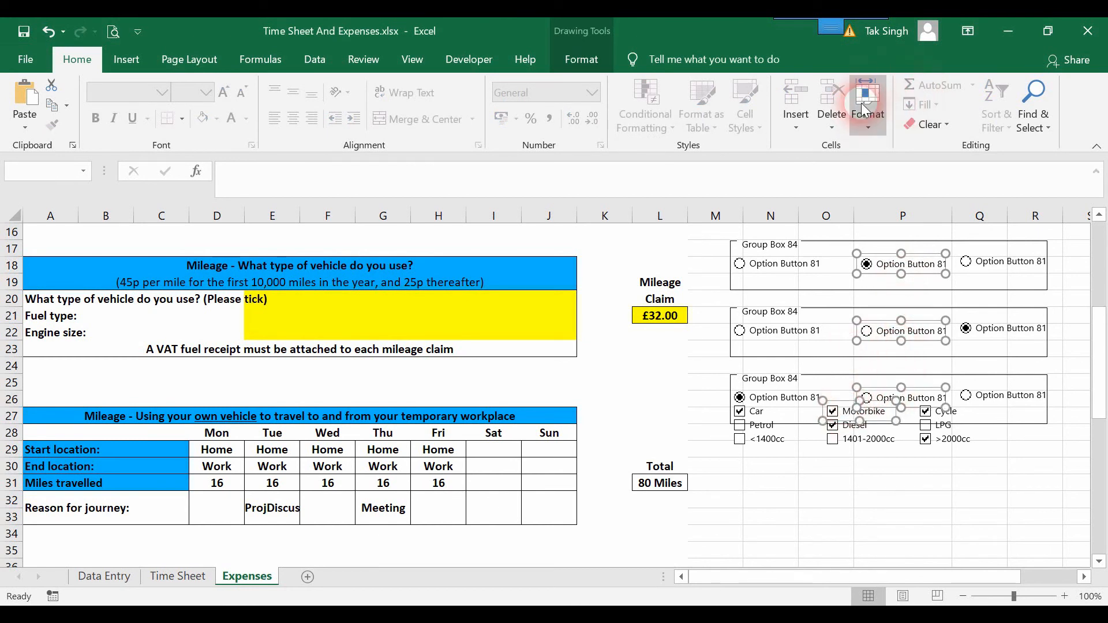
pyautogui.click(582, 60)
pyautogui.click(889, 86)
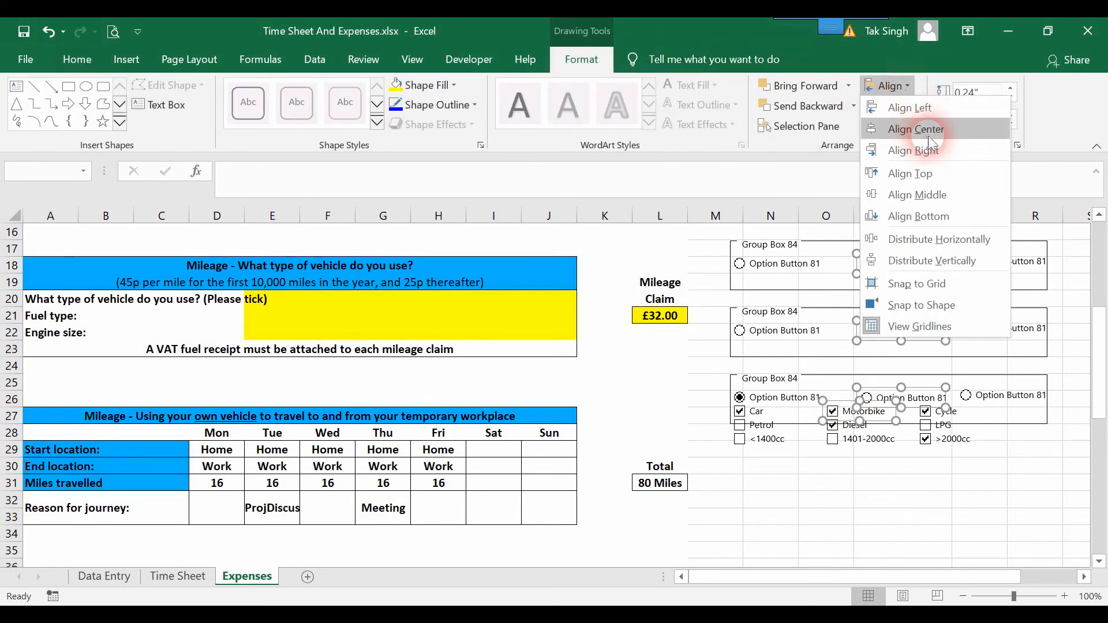
pyautogui.click(939, 109)
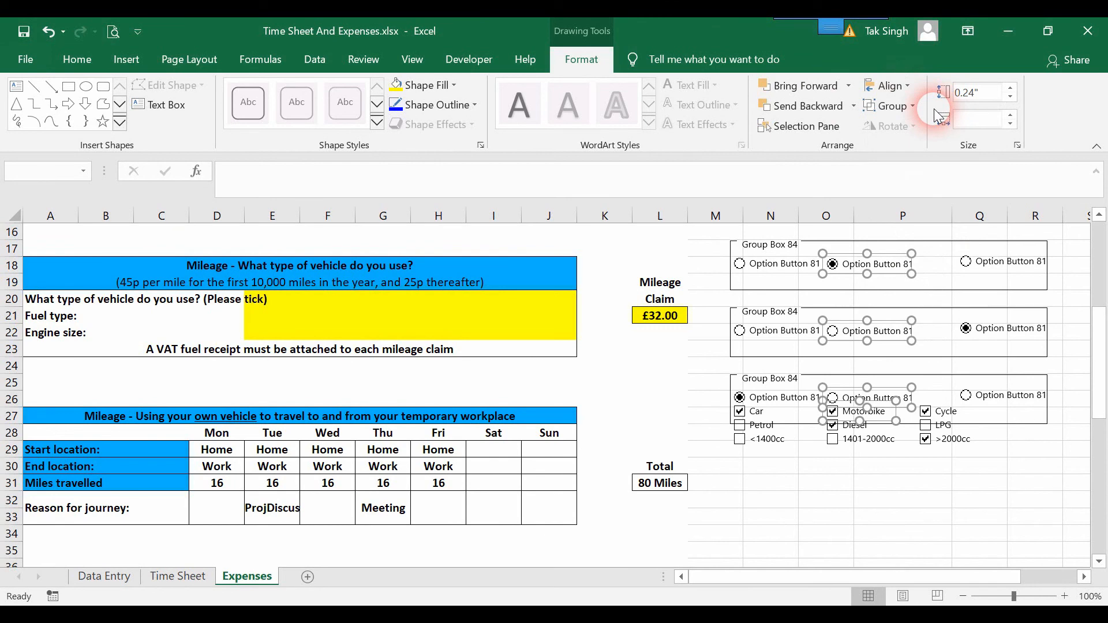
pyautogui.press('Escape')
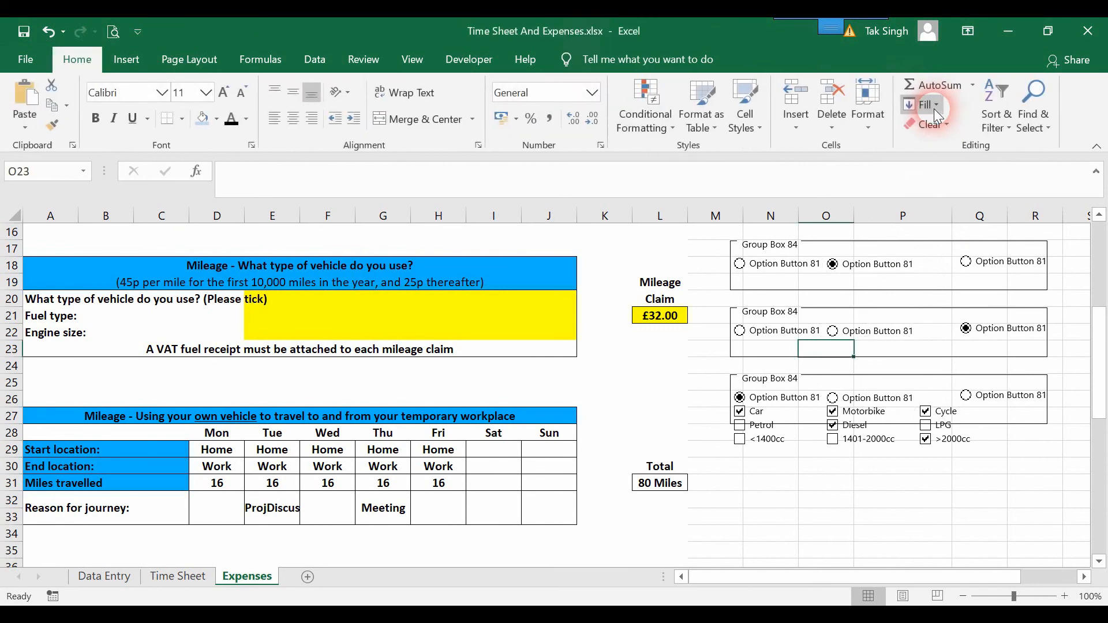
# Select the third option button in each group box plus the Cycle check box and align them left.
pyautogui.keyDown('ctrl'); pyautogui.click(999, 269); pyautogui.keyUp('ctrl')
pyautogui.keyDown('ctrl'); pyautogui.click(1003, 334); pyautogui.keyUp('ctrl')
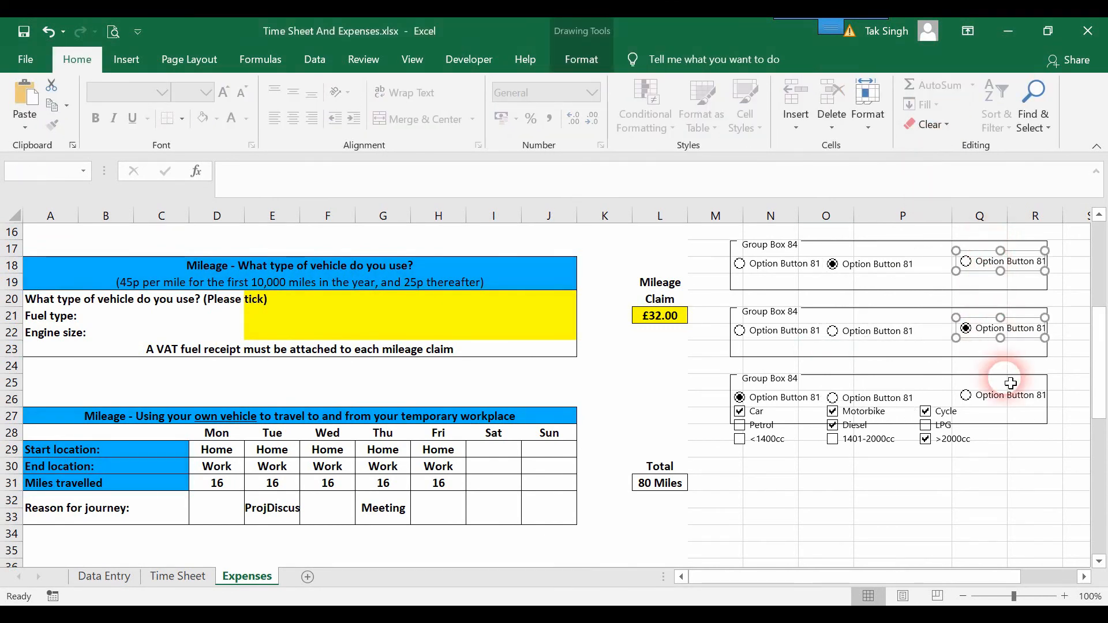
pyautogui.keyDown('ctrl'); pyautogui.click(978, 396); pyautogui.keyUp('ctrl')
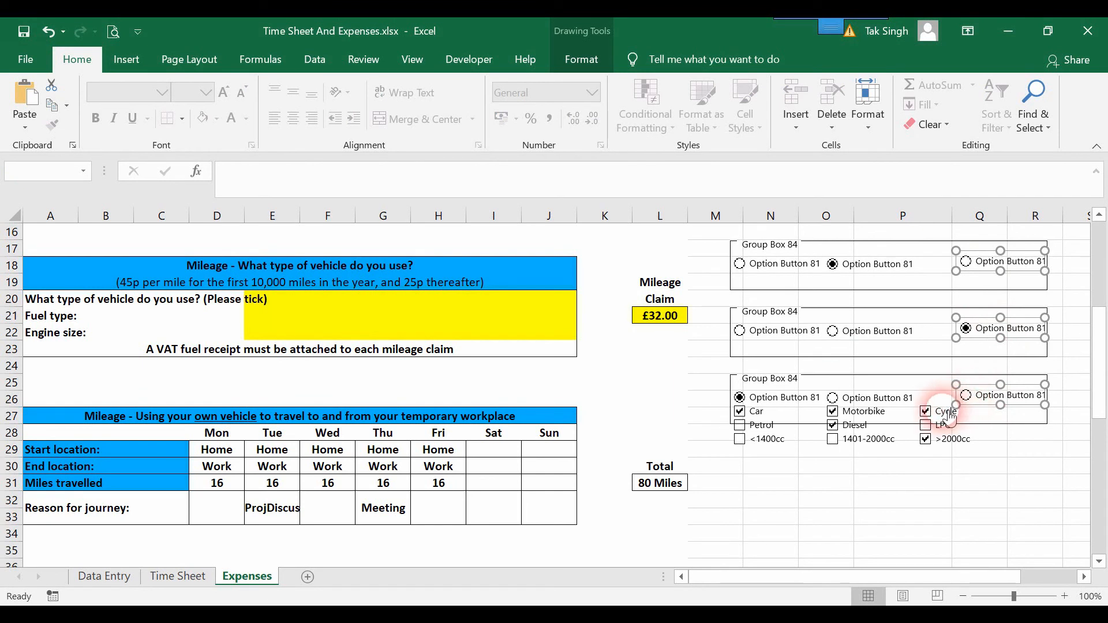
pyautogui.click(590, 61)
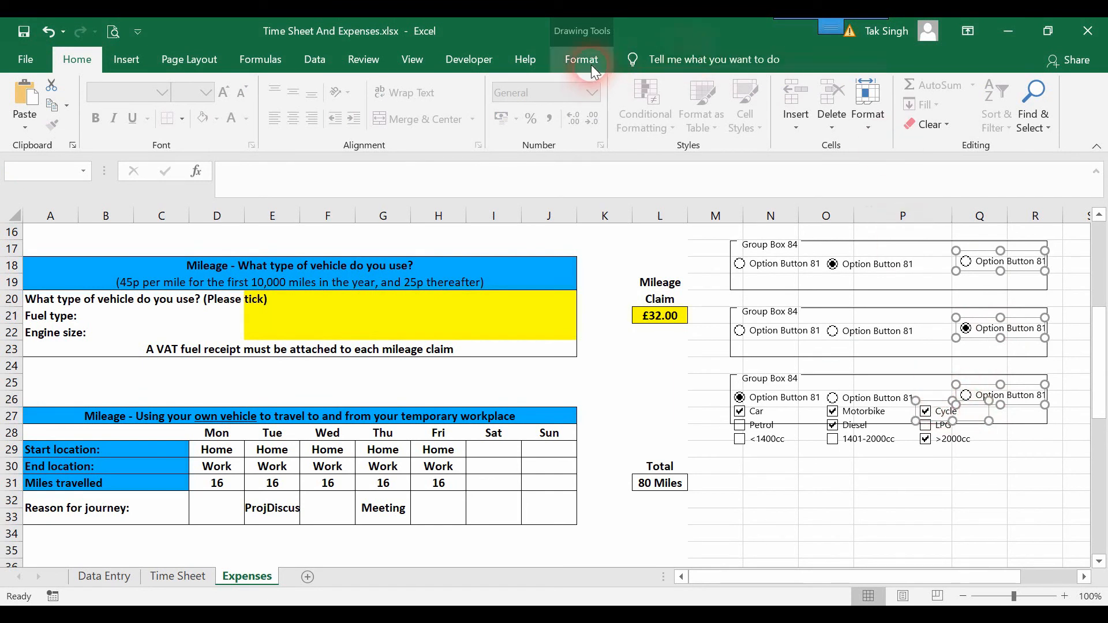
pyautogui.click(888, 87)
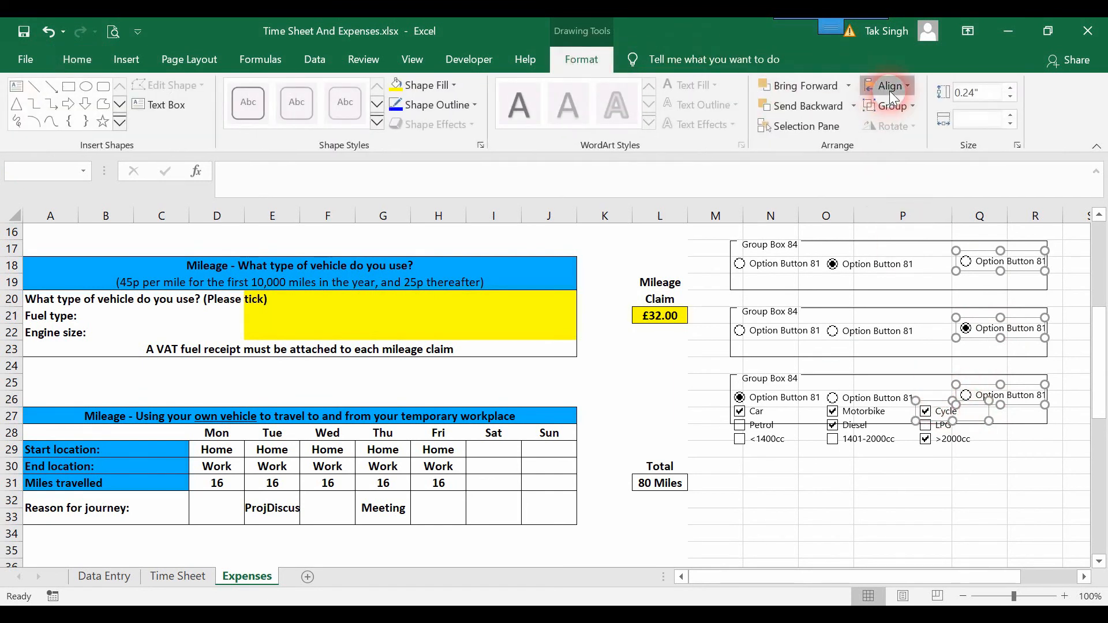
pyautogui.click(903, 105)
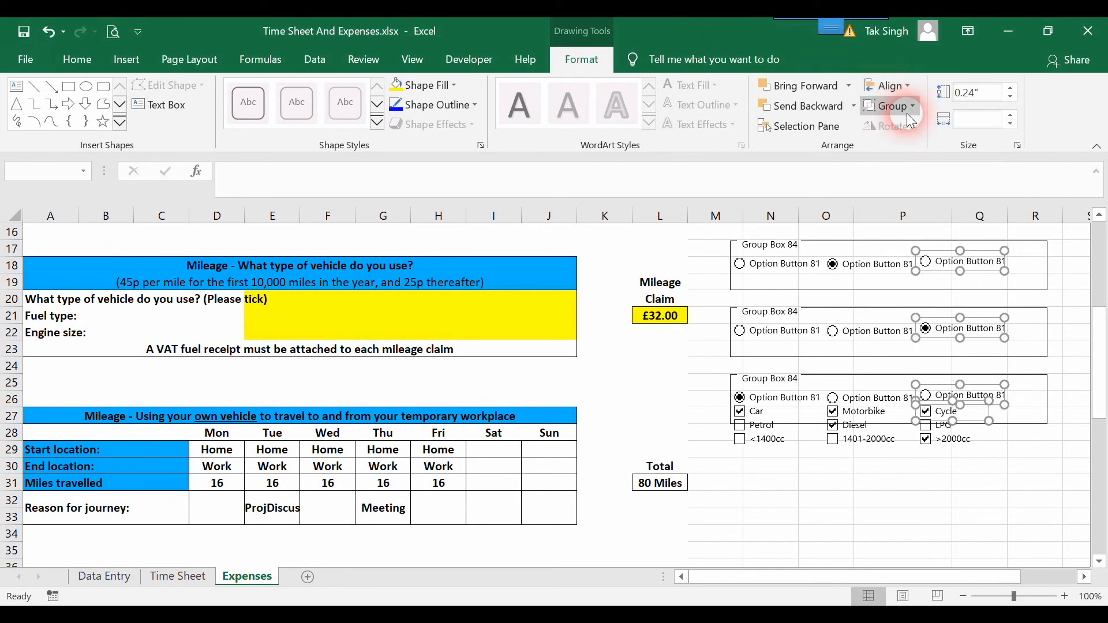
# Select the three option buttons in the first group box and align them to their top edges.
pyautogui.click(856, 270)
pyautogui.keyDown('ctrl'); pyautogui.click(771, 265); pyautogui.keyUp('ctrl')
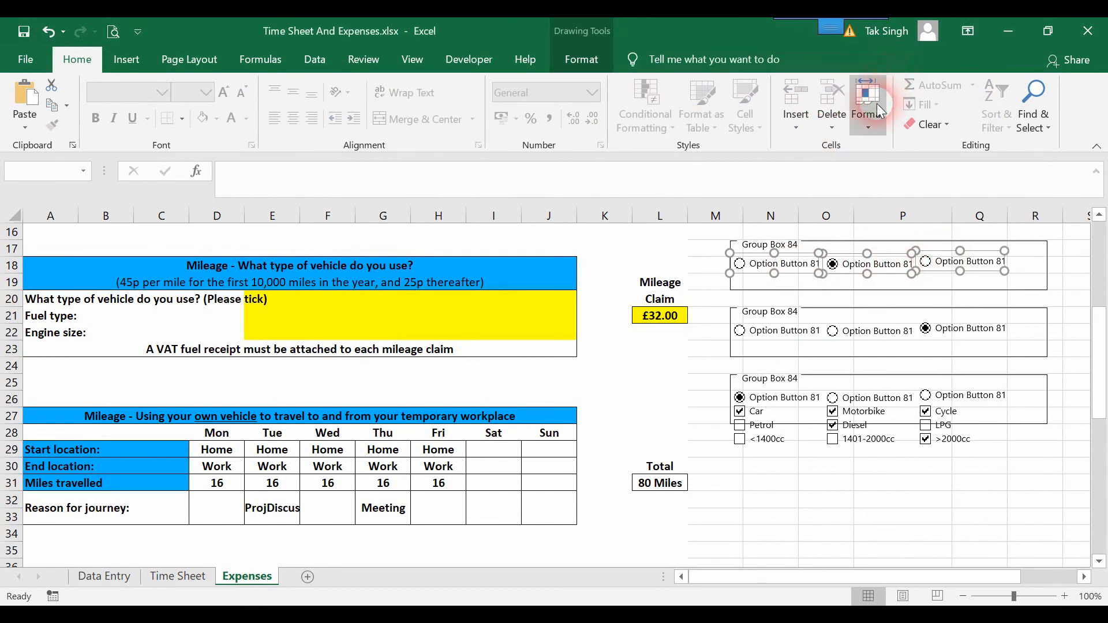
pyautogui.click(584, 56)
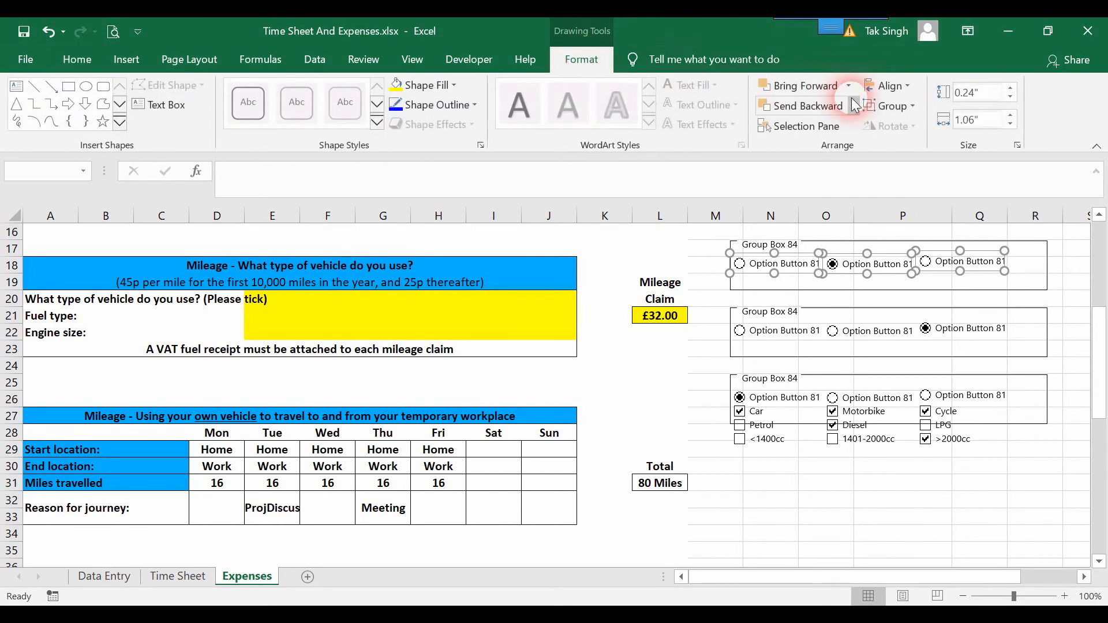
pyautogui.click(888, 85)
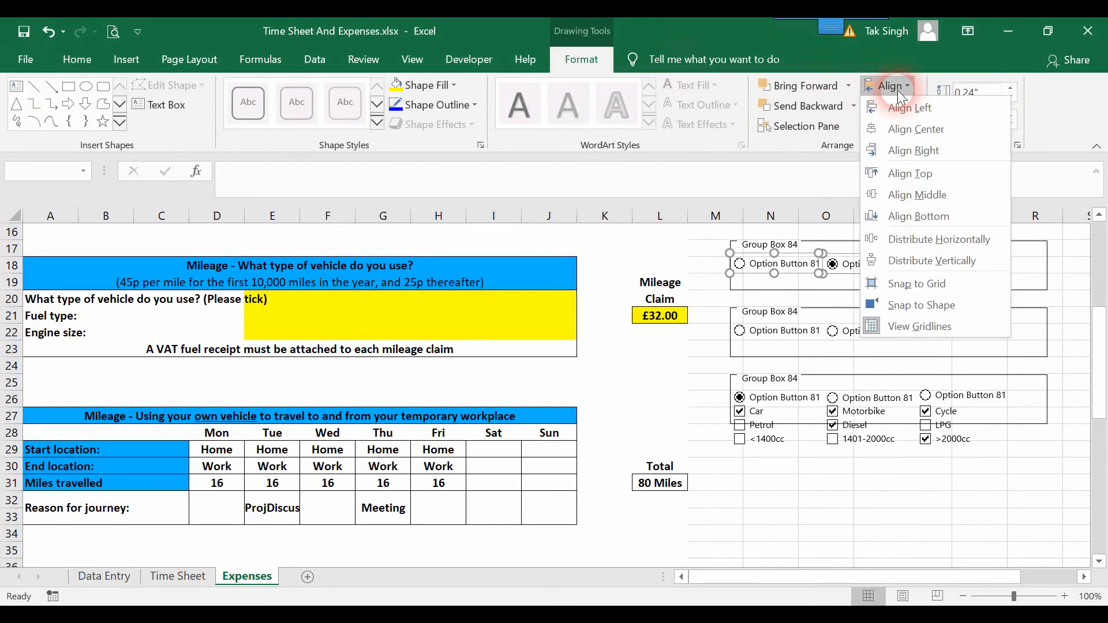
pyautogui.click(913, 175)
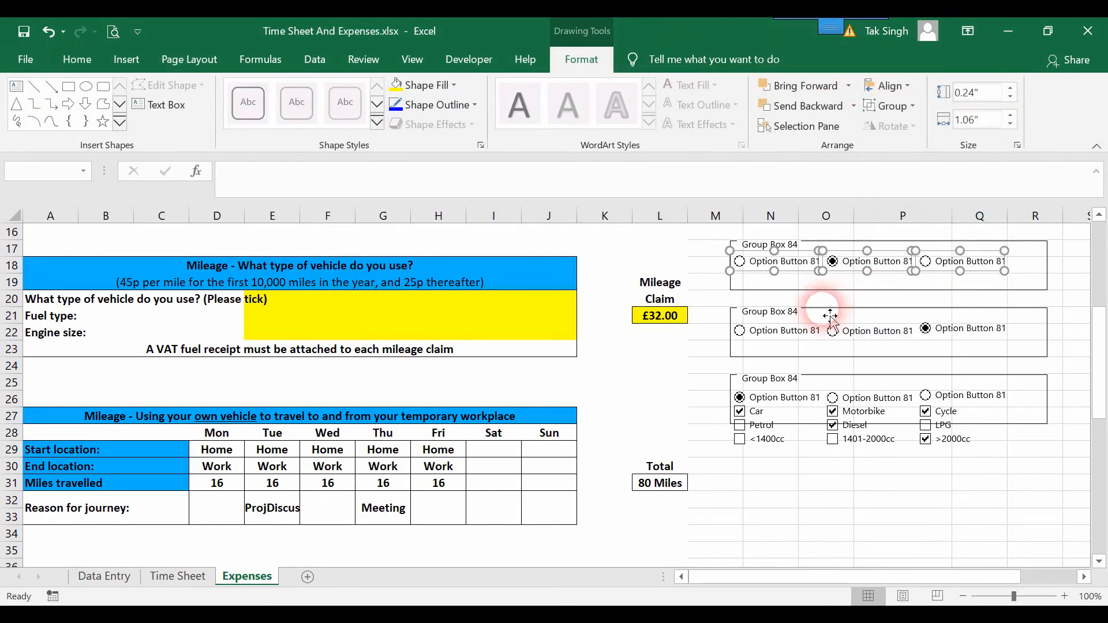
# Select the three option buttons in the second group box and align them to their top edges.
pyautogui.click(803, 328)
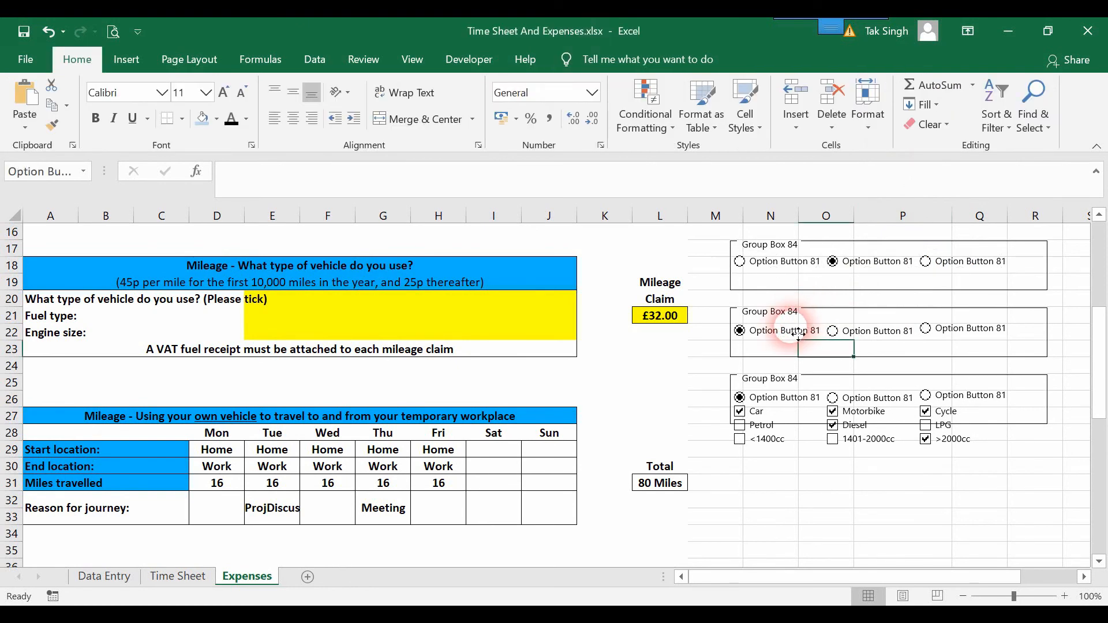
pyautogui.keyDown('ctrl'); pyautogui.click(799, 334); pyautogui.keyUp('ctrl')
pyautogui.keyDown('ctrl'); pyautogui.click(869, 331); pyautogui.keyUp('ctrl')
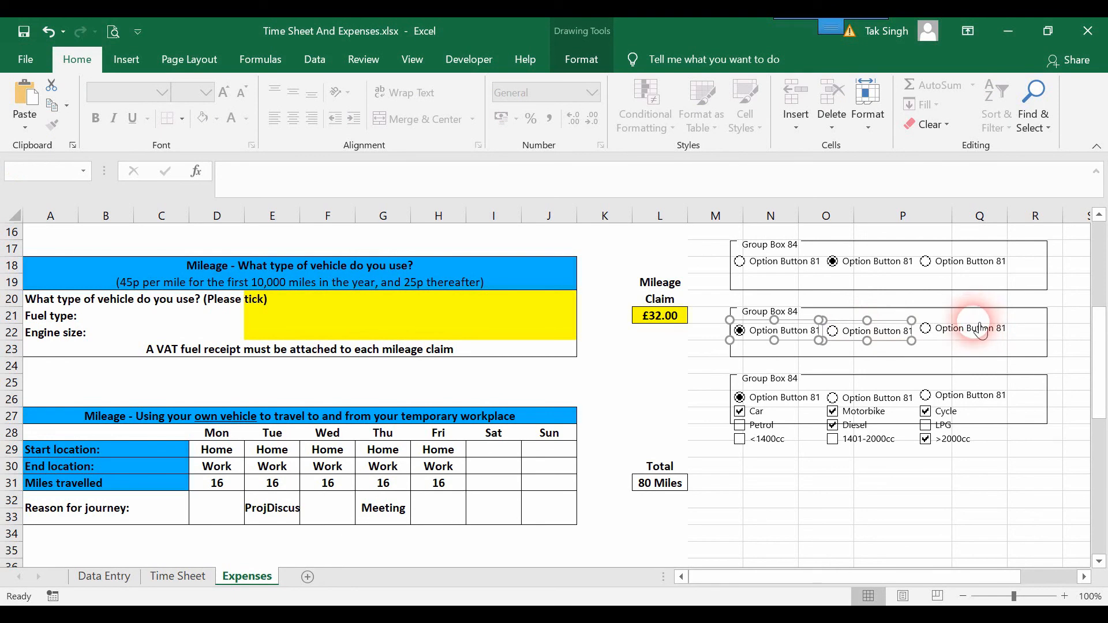
pyautogui.click(580, 61)
pyautogui.click(890, 88)
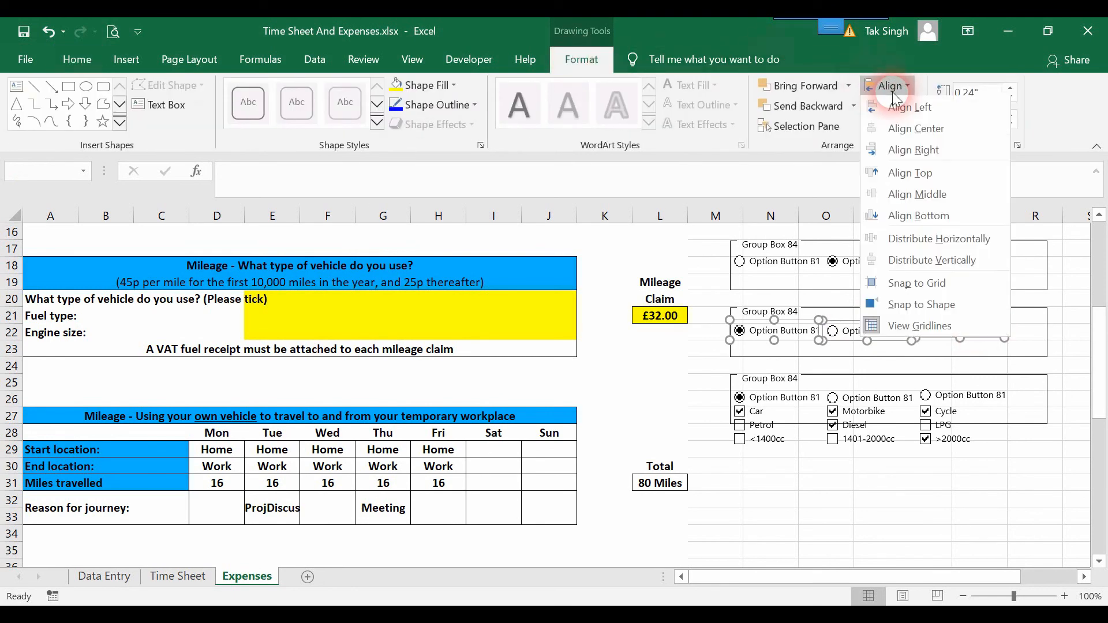
pyautogui.click(919, 172)
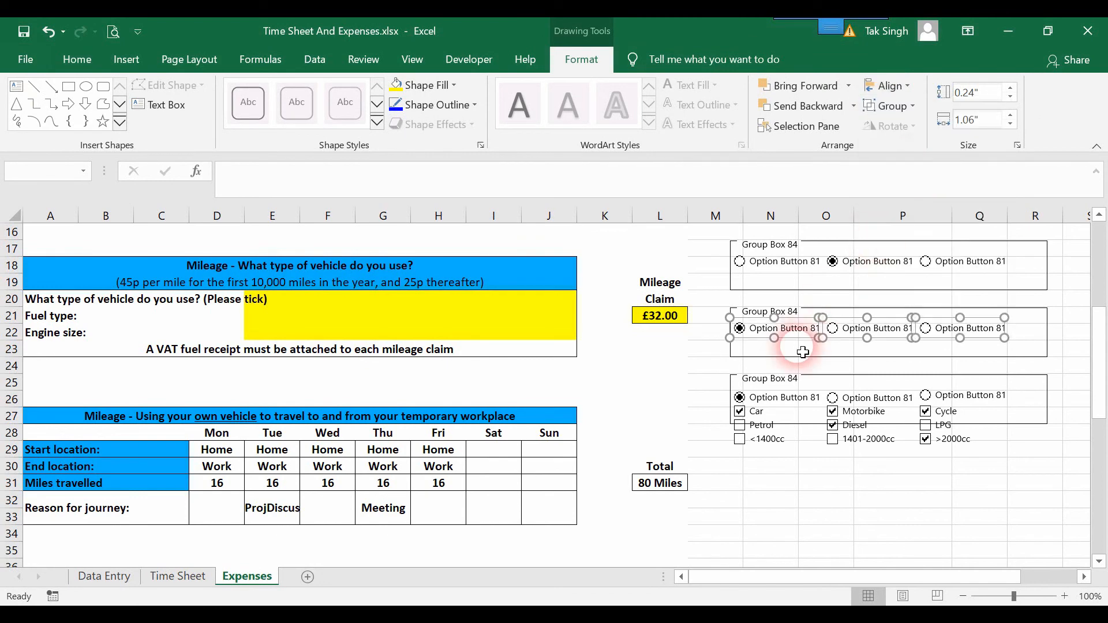
# Align the third group box's three option buttons to their top edges and clear the selection.
pyautogui.click(788, 398)
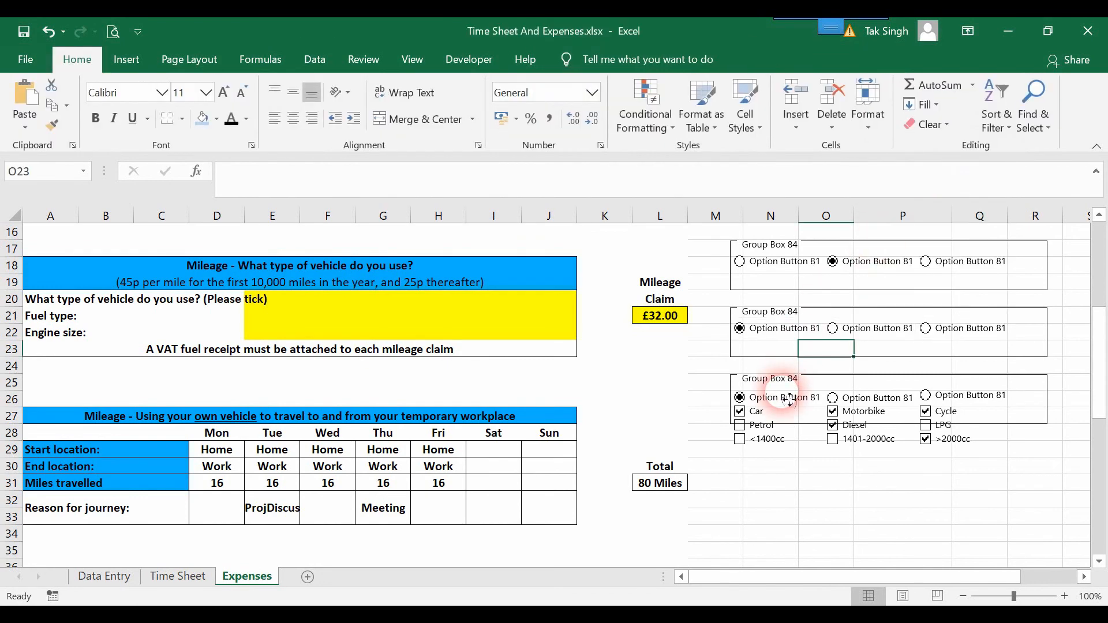
pyautogui.keyDown('ctrl'); pyautogui.click(789, 398); pyautogui.keyUp('ctrl')
pyautogui.keyDown('ctrl'); pyautogui.click(889, 398); pyautogui.keyUp('ctrl')
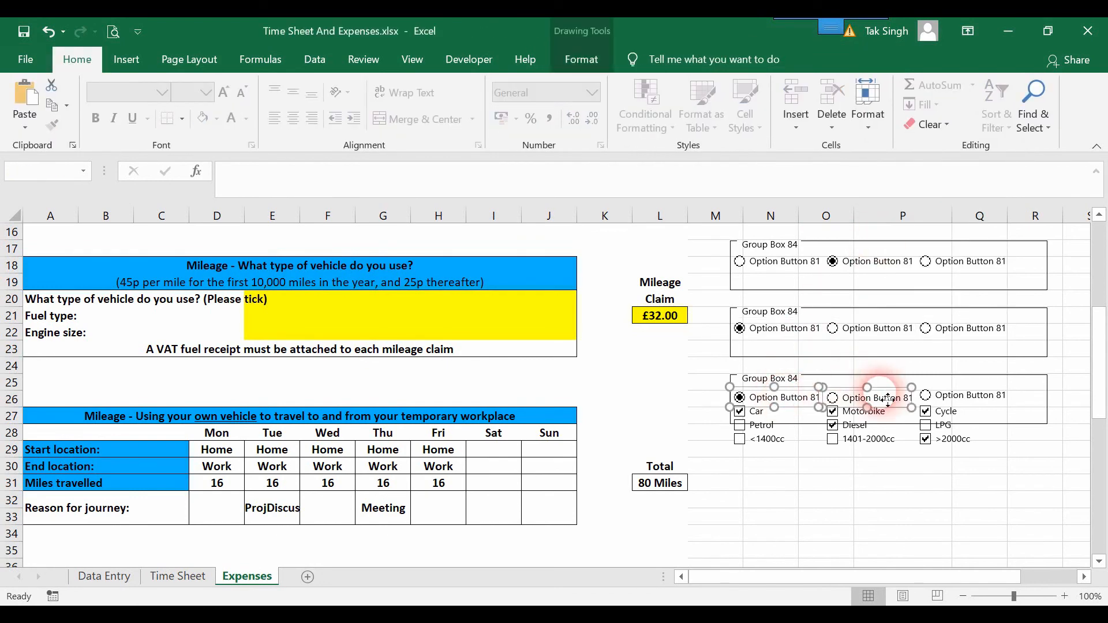
pyautogui.keyDown('ctrl'); pyautogui.click(968, 399); pyautogui.keyUp('ctrl')
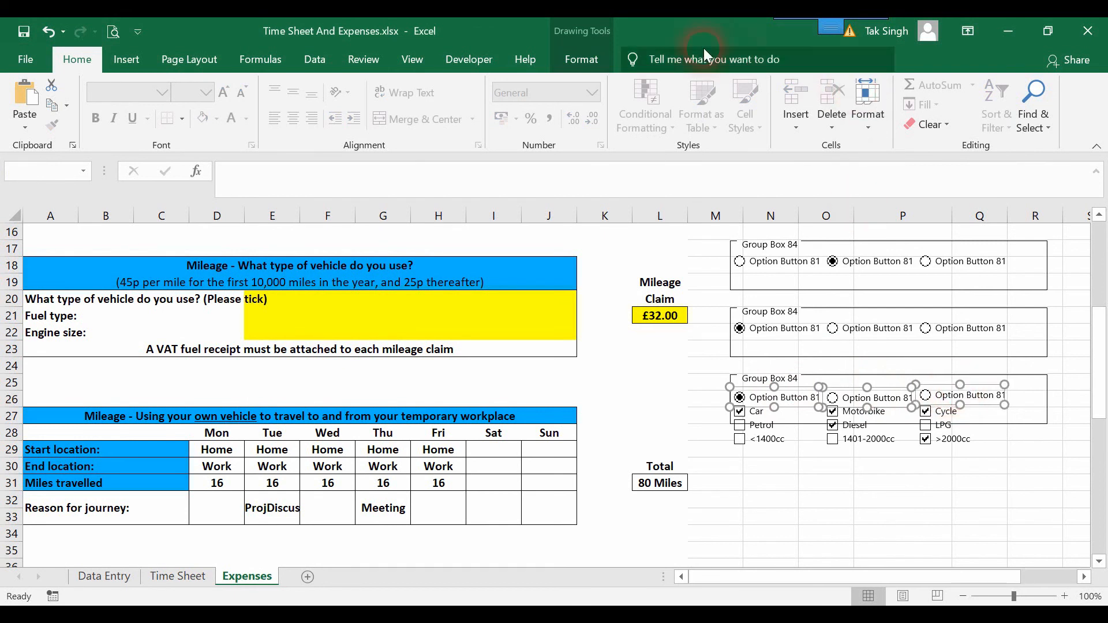
pyautogui.click(583, 60)
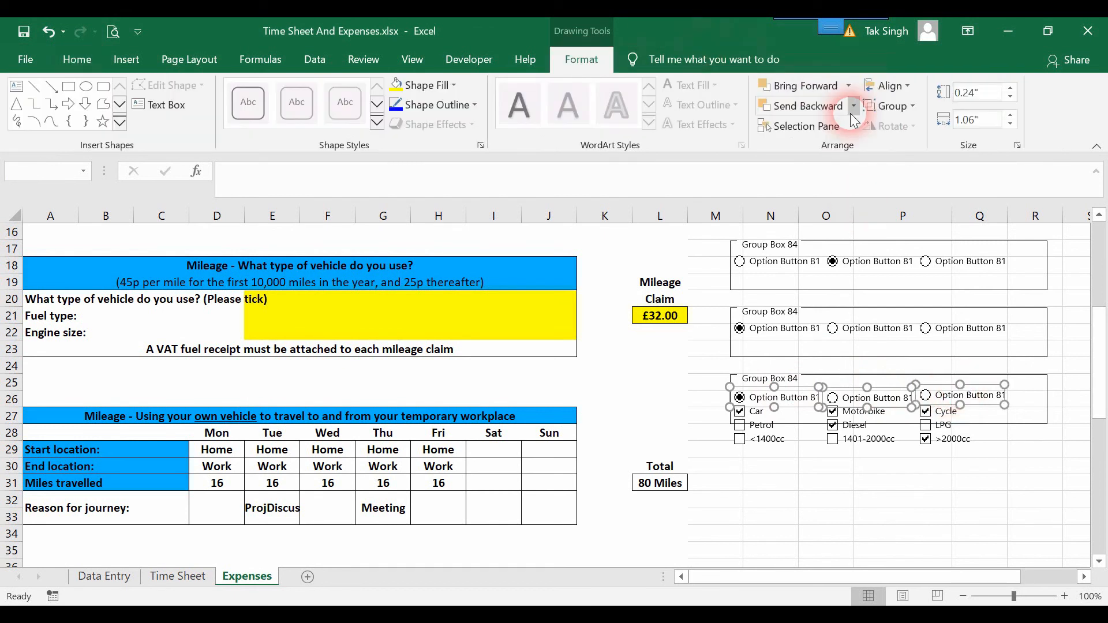
pyautogui.click(890, 98)
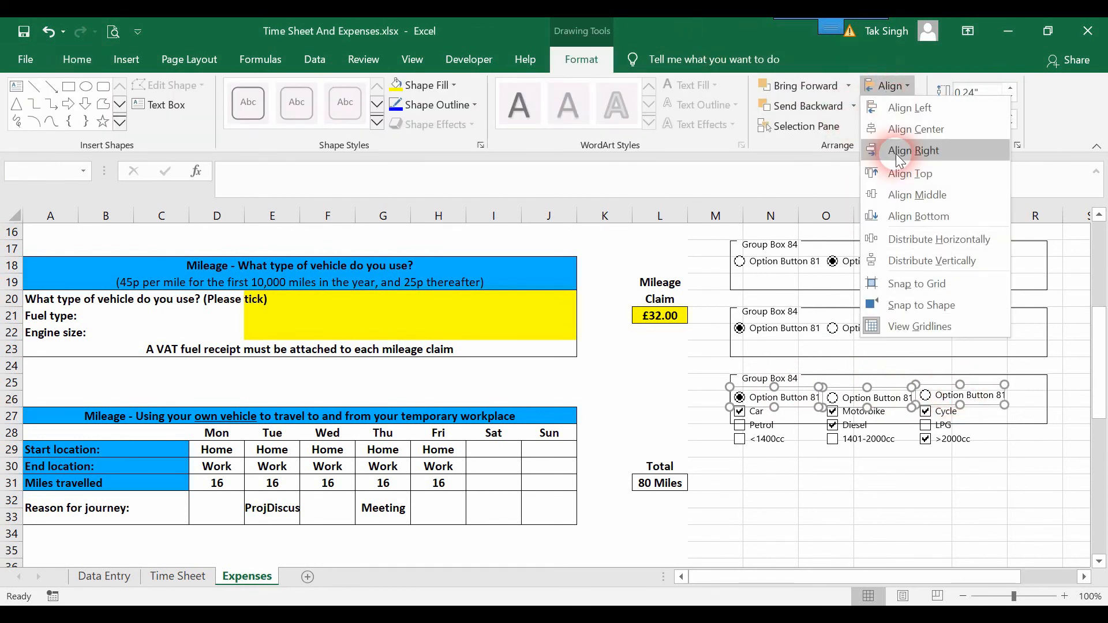
pyautogui.click(927, 172)
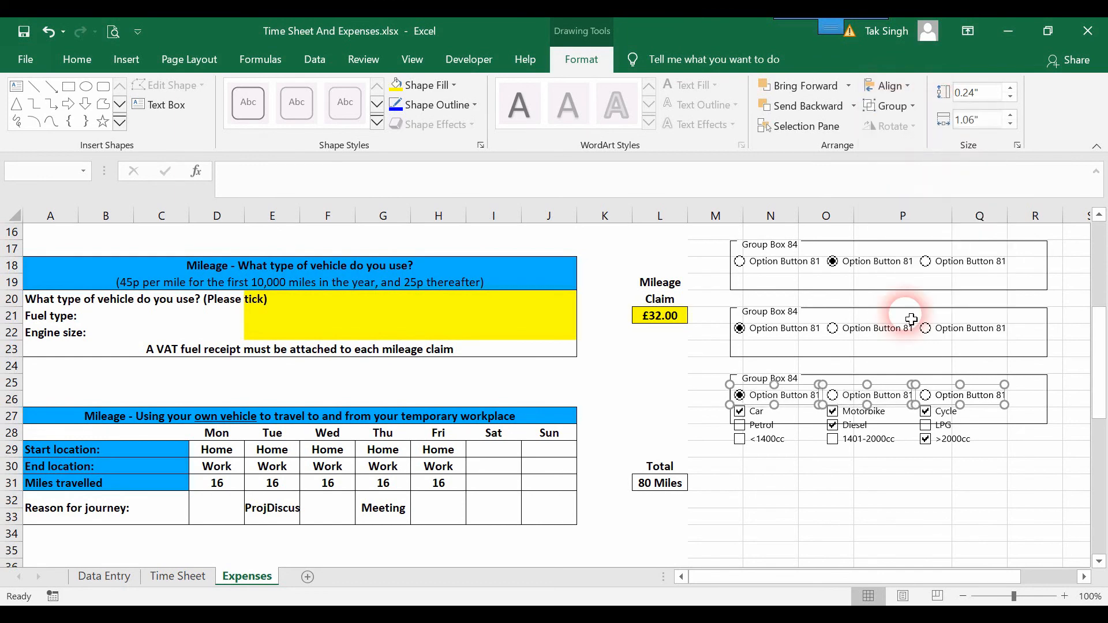
pyautogui.click(851, 380)
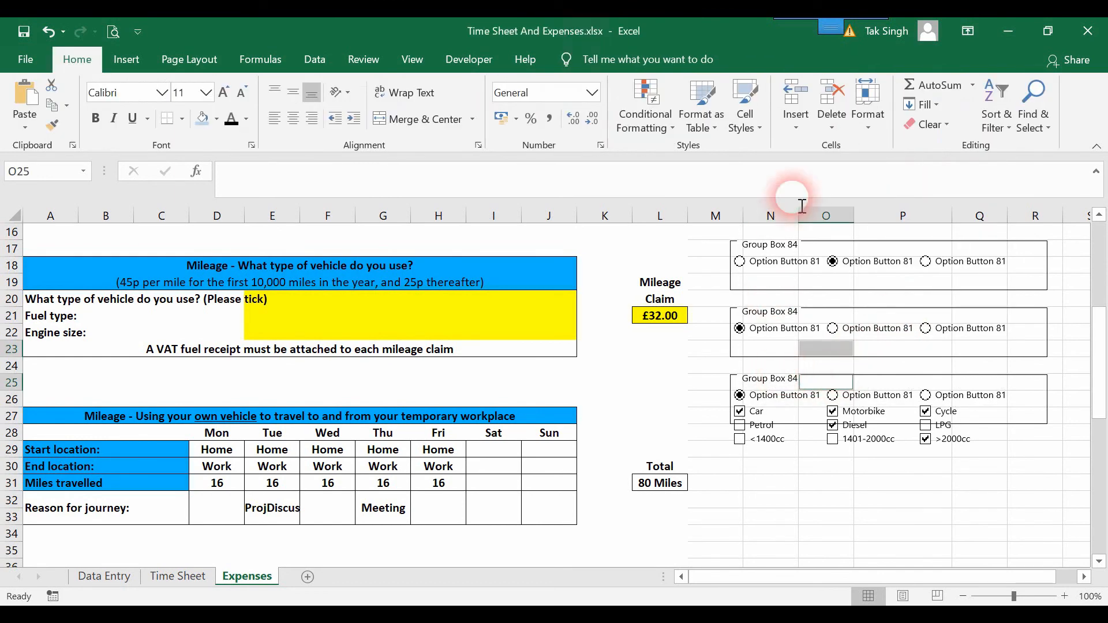
# Group the first group box with its three option buttons and clear the selection.
pyautogui.click(767, 249)
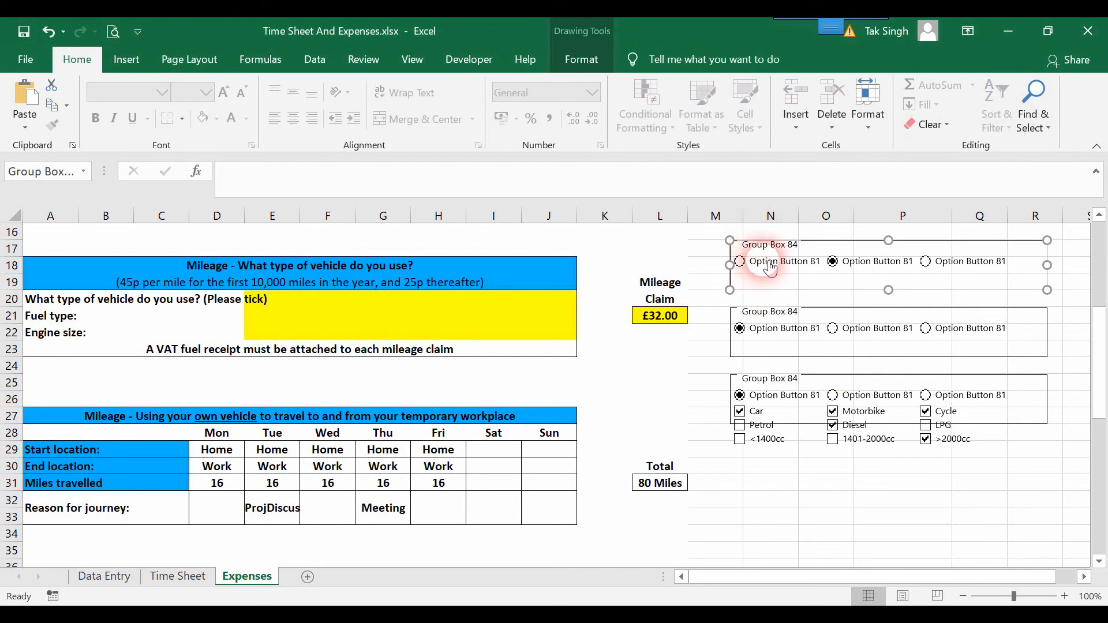
pyautogui.click(860, 262)
pyautogui.click(958, 259)
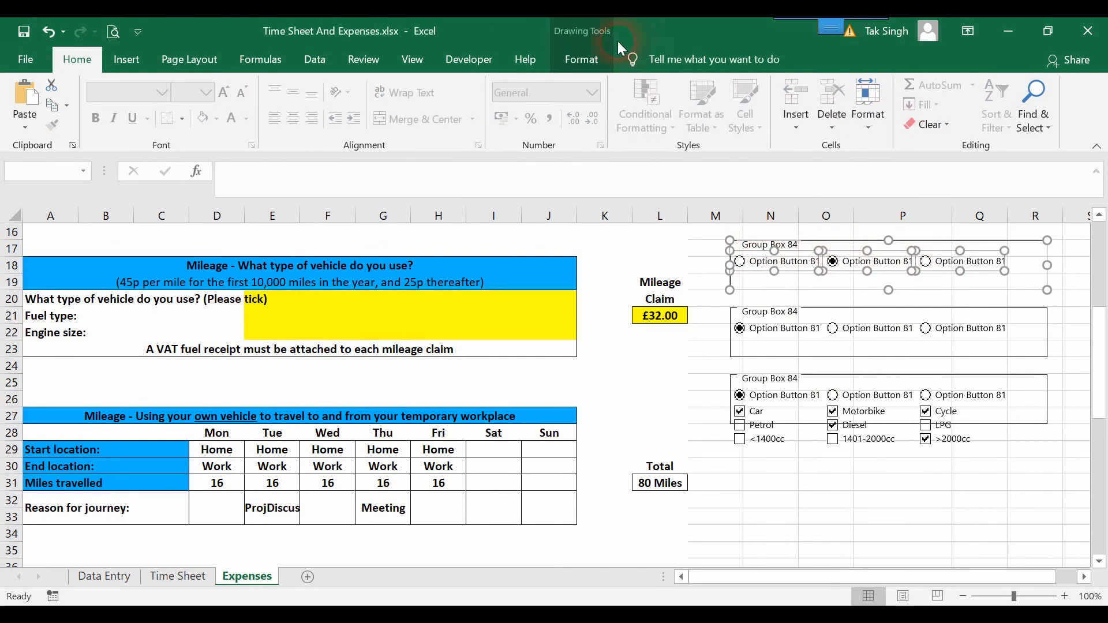
pyautogui.click(594, 60)
pyautogui.click(890, 106)
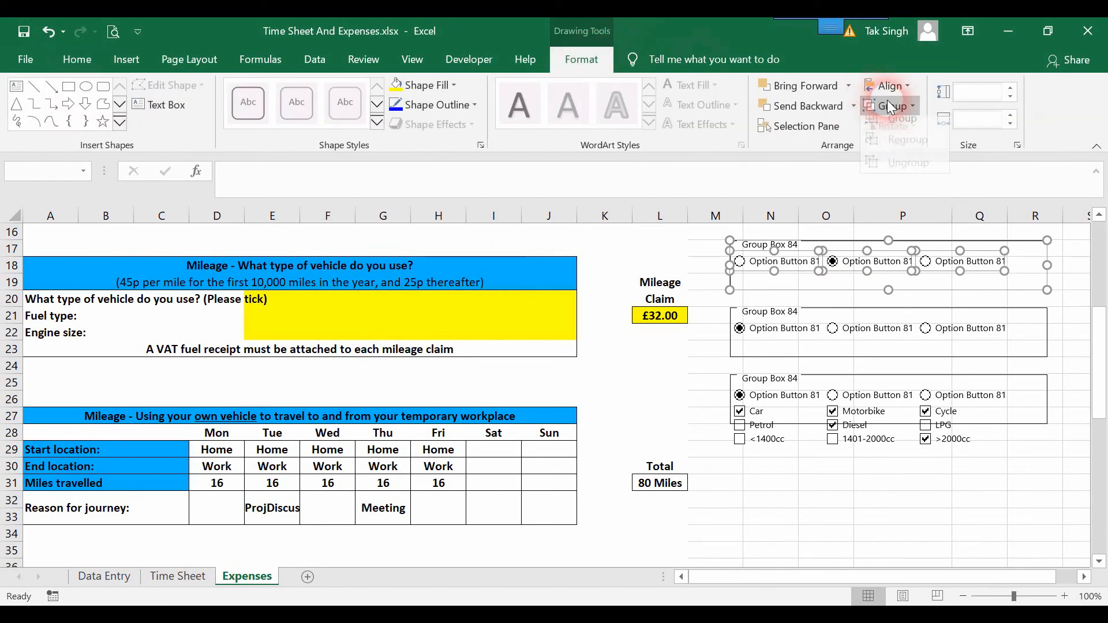
pyautogui.click(899, 127)
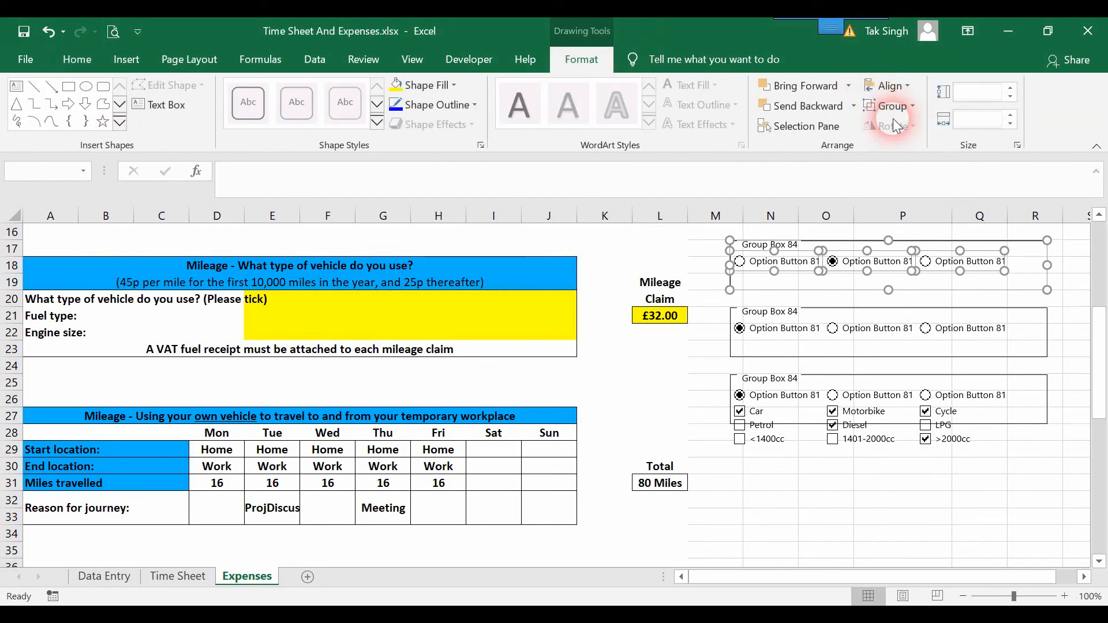
pyautogui.click(816, 309)
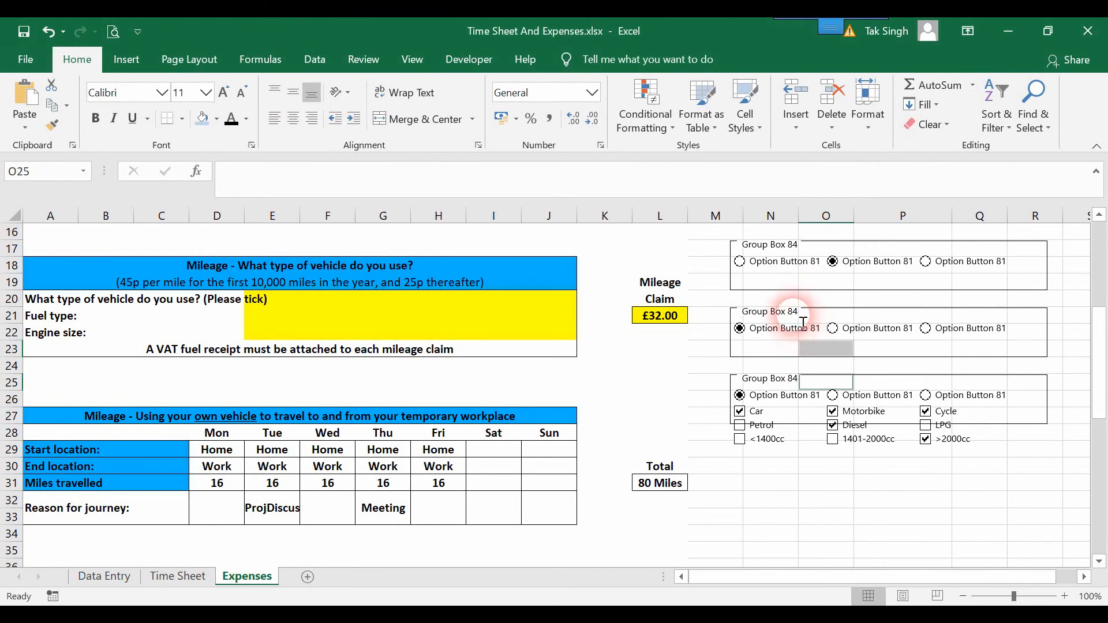
# Select the second group box with its three option buttons and group them into one object.
pyautogui.click(798, 320)
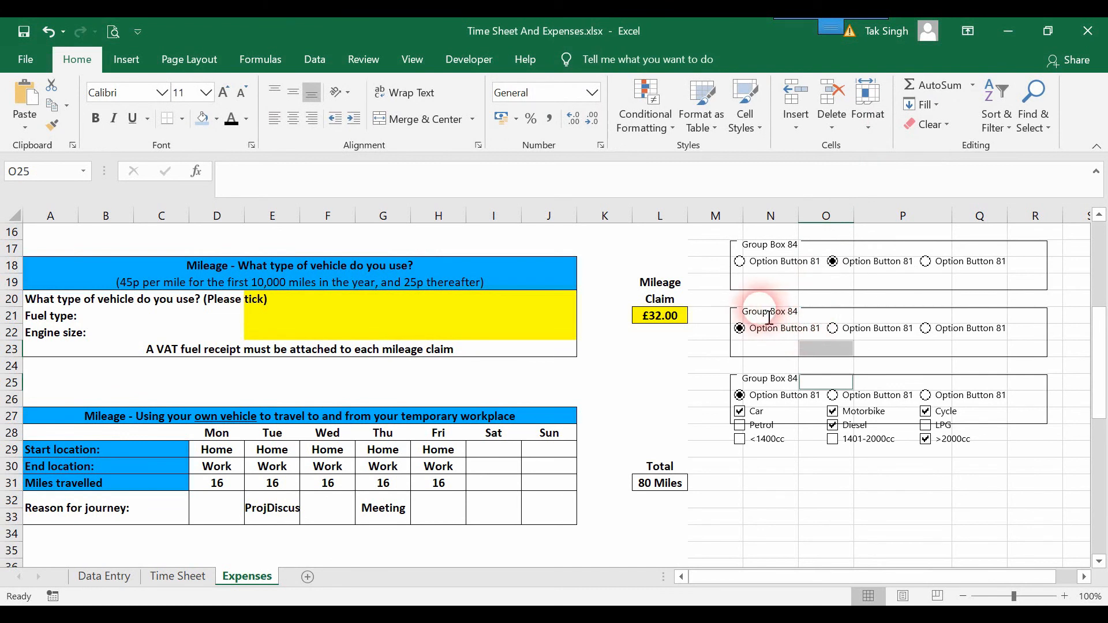
pyautogui.click(769, 314)
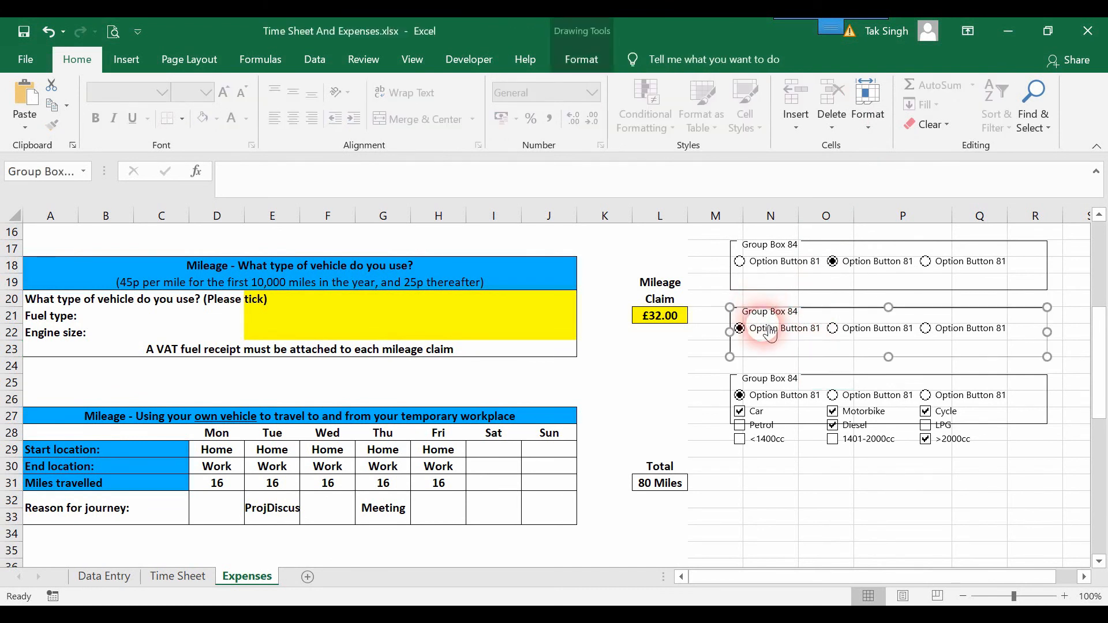
pyautogui.click(818, 332)
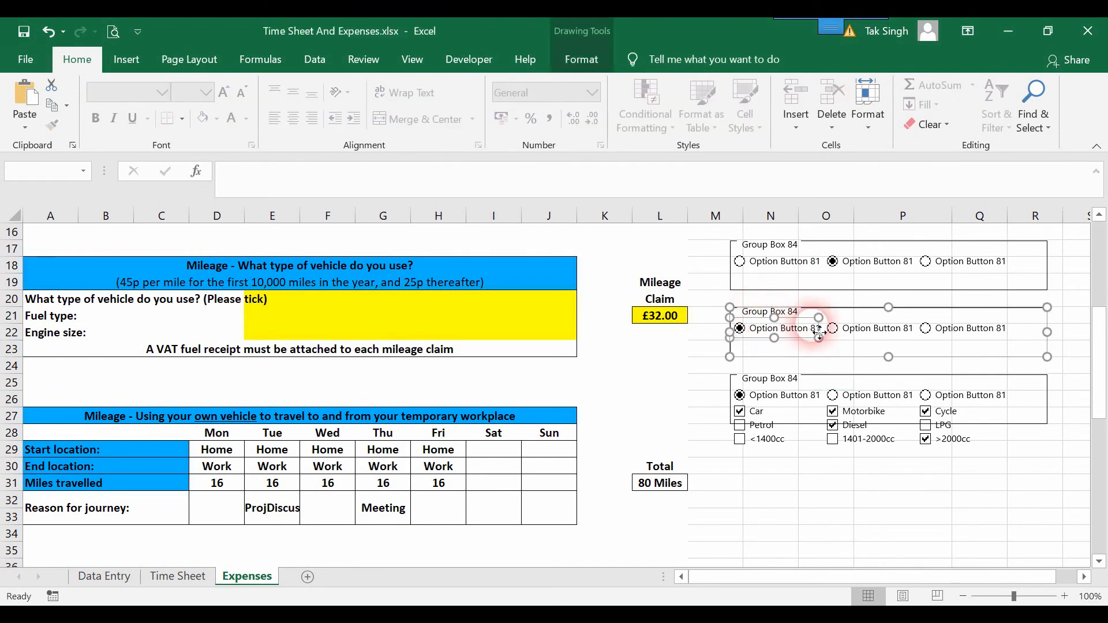
pyautogui.keyDown('ctrl'); pyautogui.click(958, 335); pyautogui.keyUp('ctrl')
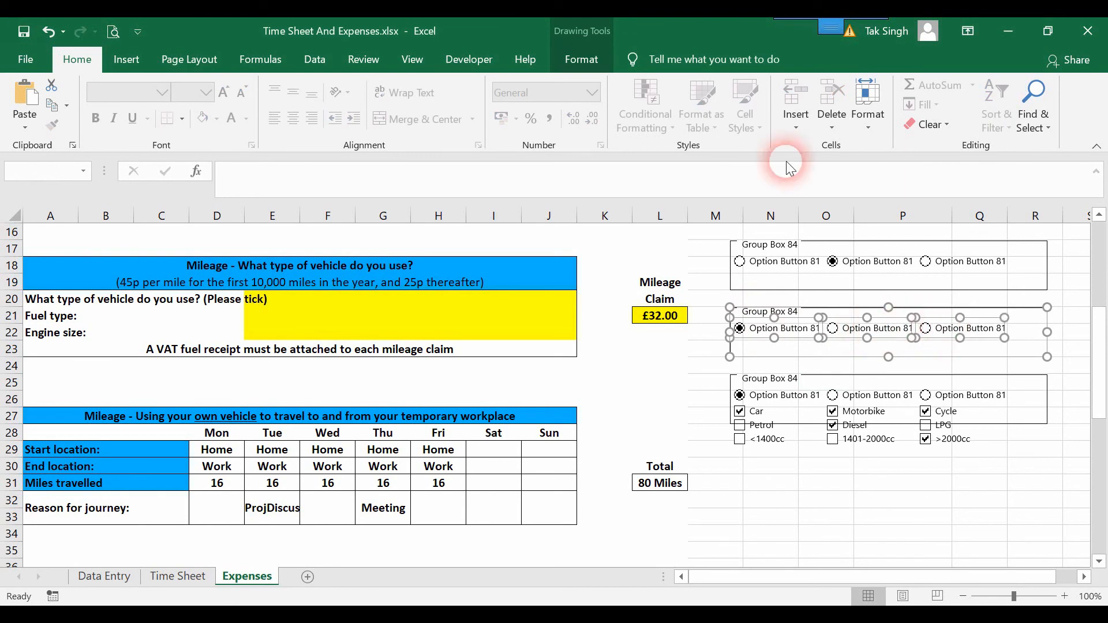
pyautogui.click(595, 67)
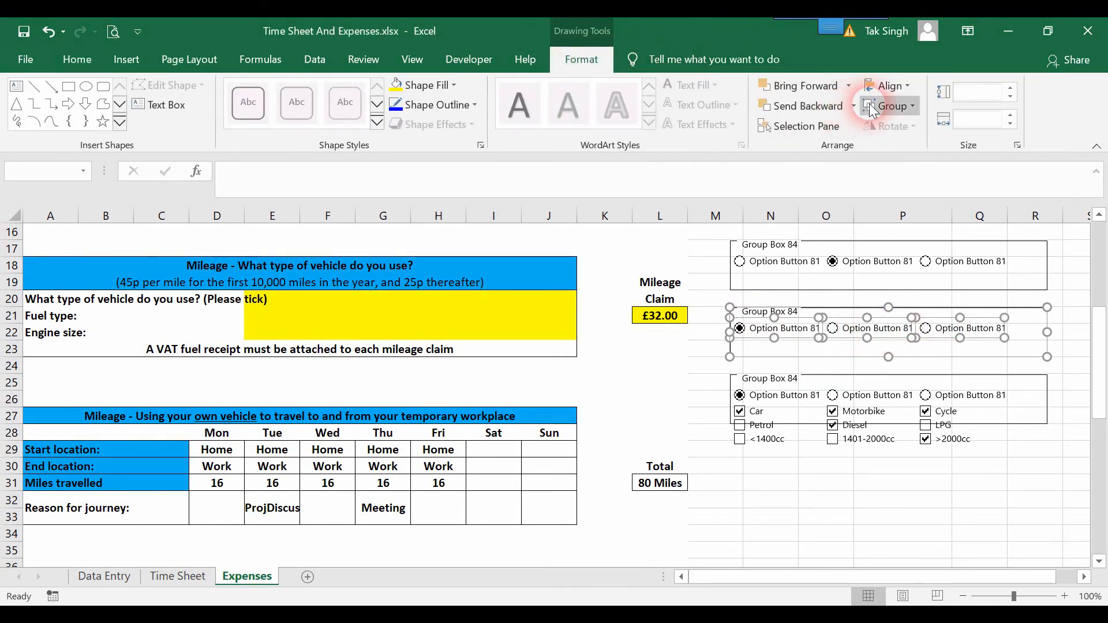
pyautogui.click(911, 108)
pyautogui.click(915, 126)
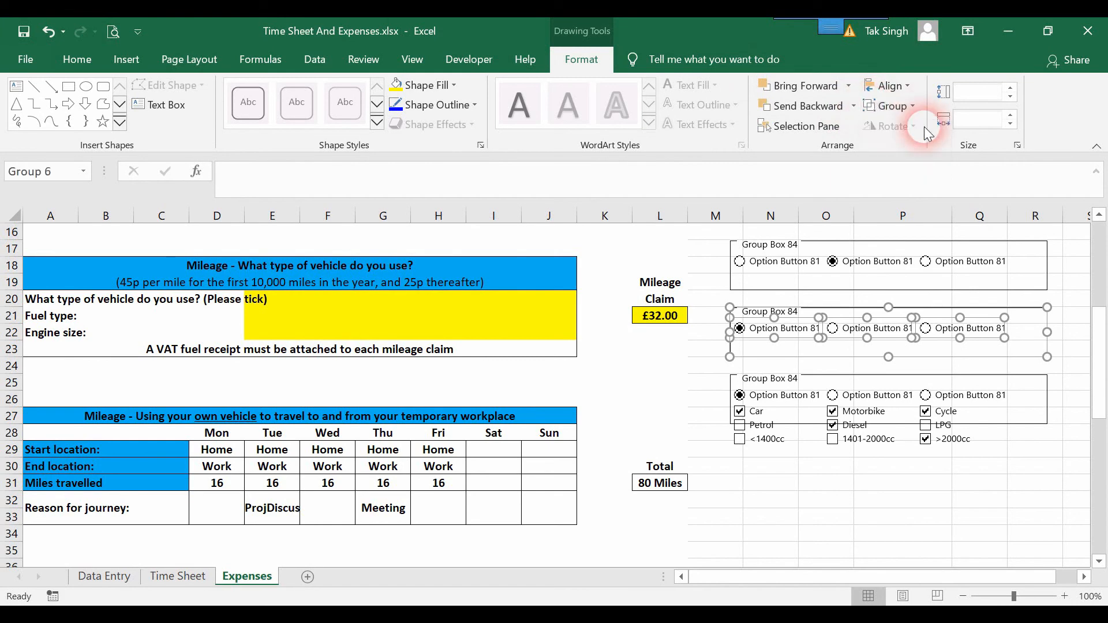
pyautogui.click(802, 388)
# Group the third group box together with its three option buttons.
pyautogui.keyDown('ctrl'); pyautogui.click(774, 383); pyautogui.keyUp('ctrl')
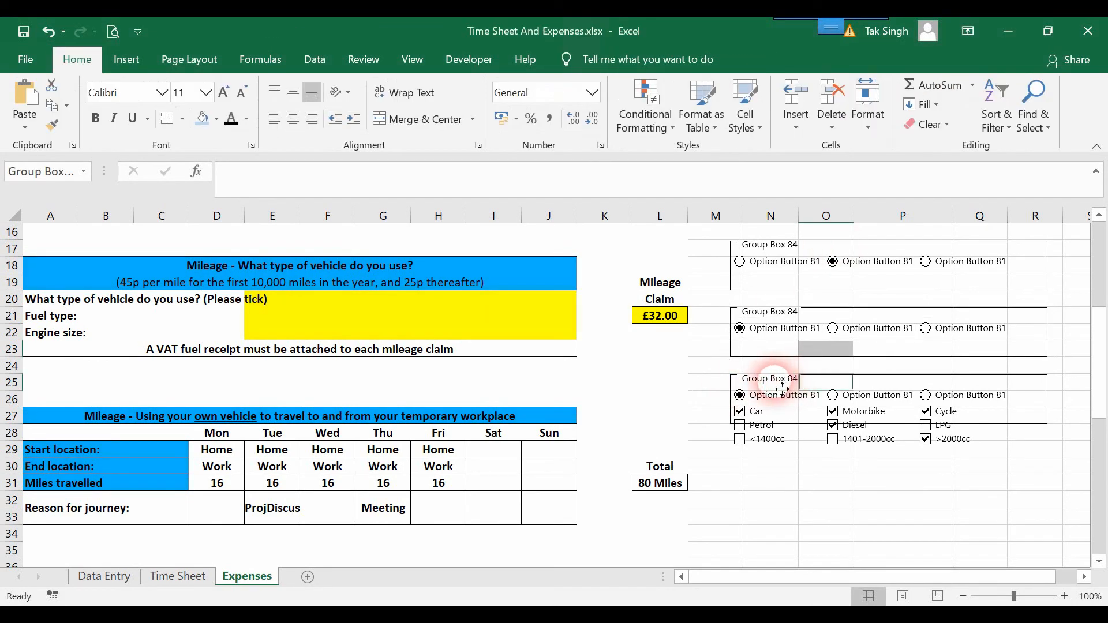
pyautogui.keyDown('ctrl'); pyautogui.click(776, 400); pyautogui.keyUp('ctrl')
pyautogui.keyDown('ctrl'); pyautogui.click(870, 398); pyautogui.keyUp('ctrl')
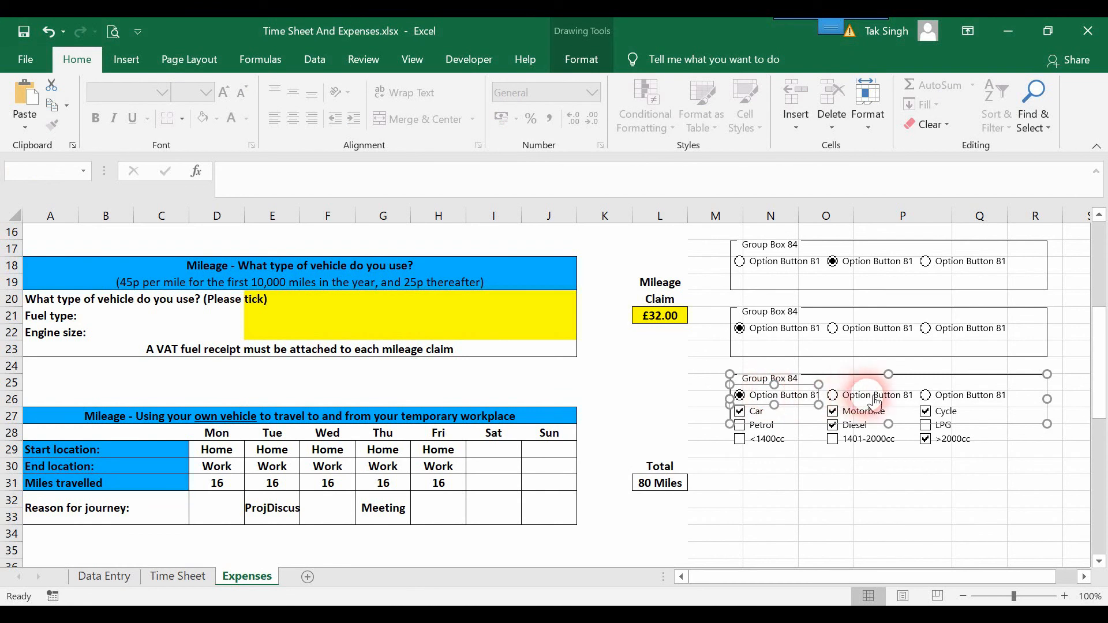
pyautogui.keyDown('ctrl'); pyautogui.click(970, 401); pyautogui.keyUp('ctrl')
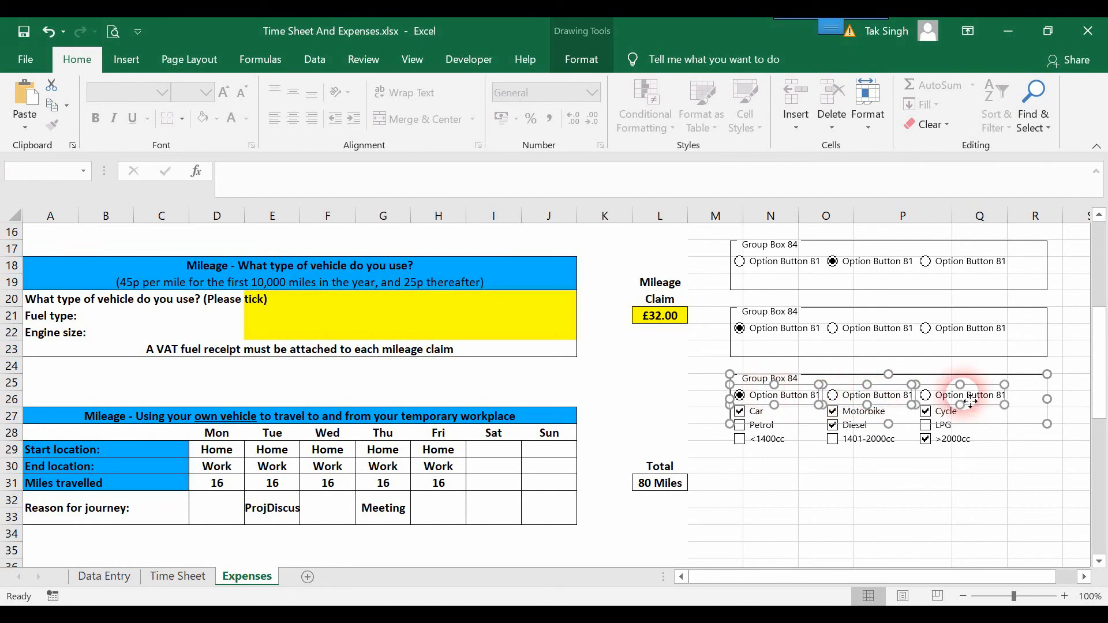
pyautogui.click(573, 62)
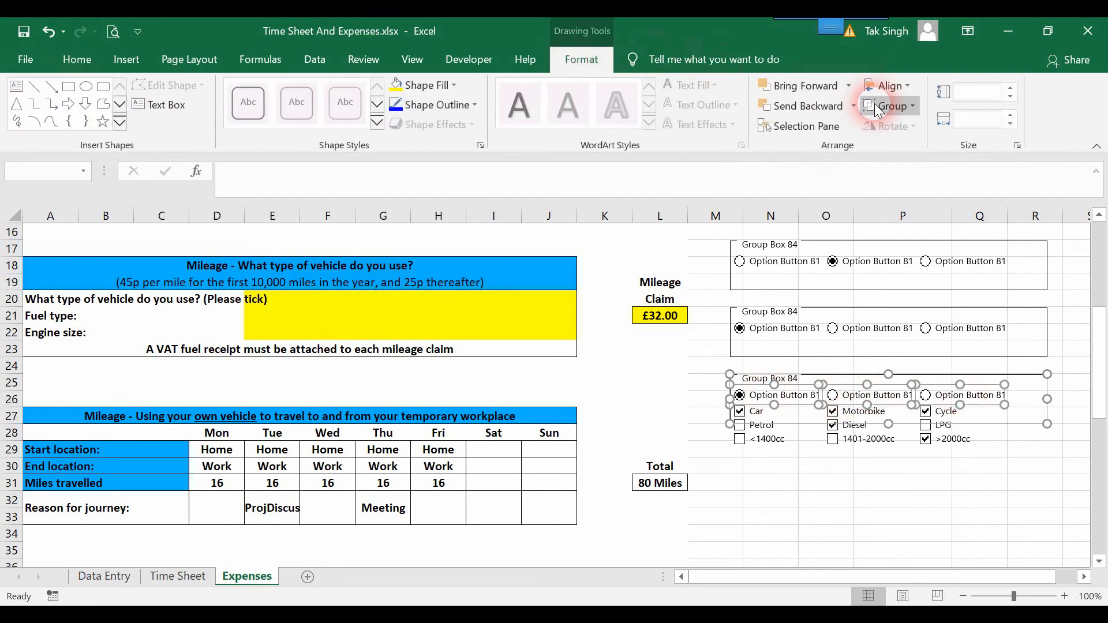
pyautogui.click(889, 105)
pyautogui.click(918, 151)
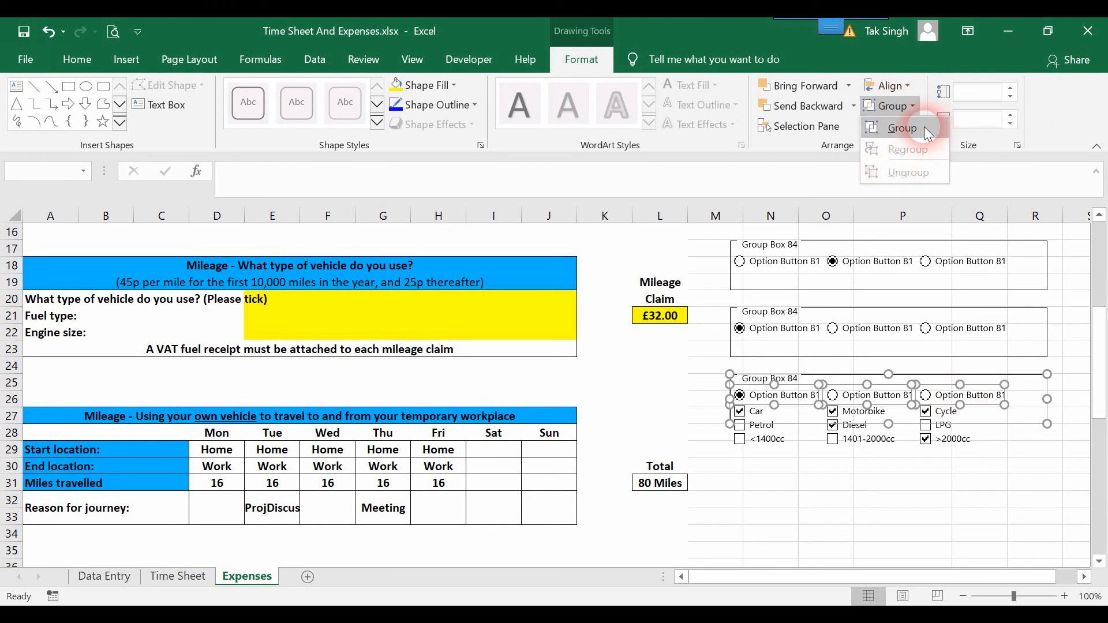
pyautogui.click(898, 126)
pyautogui.click(804, 277)
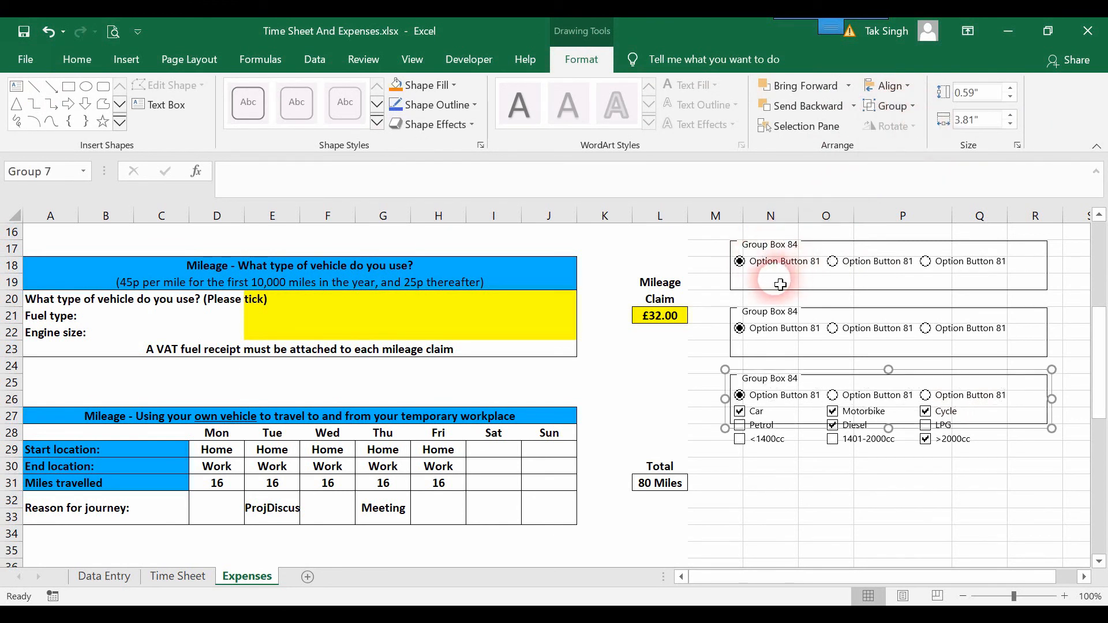
pyautogui.click(774, 251)
pyautogui.moveTo(773, 254); pyautogui.dragTo(470, 361)
pyautogui.moveTo(433, 292); pyautogui.dragTo(319, 299)
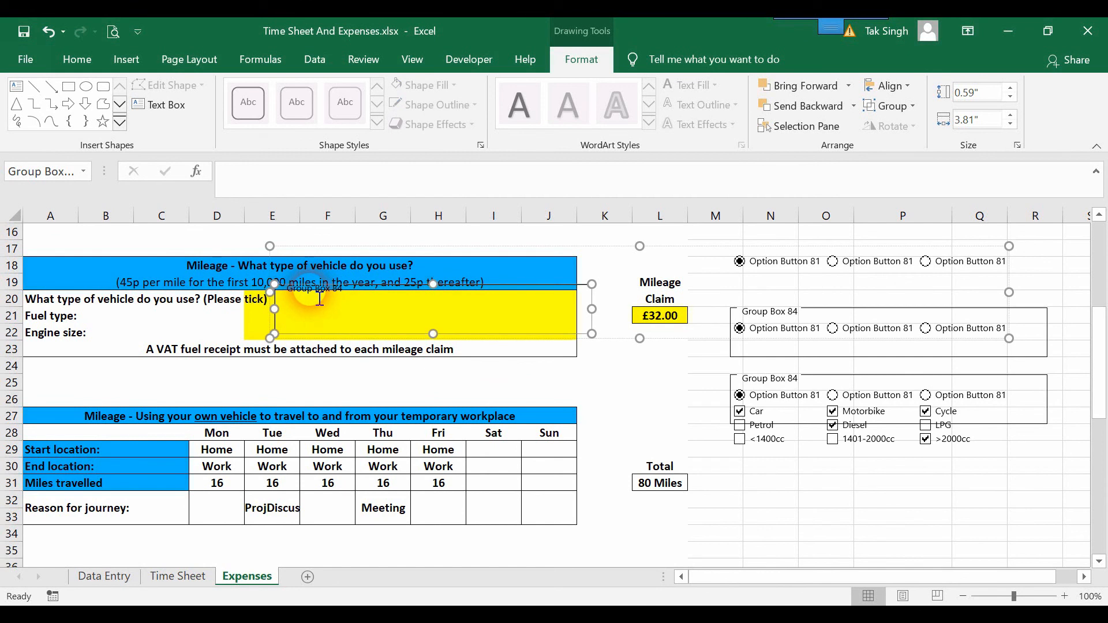
pyautogui.hotkey('ctrl', 'z')
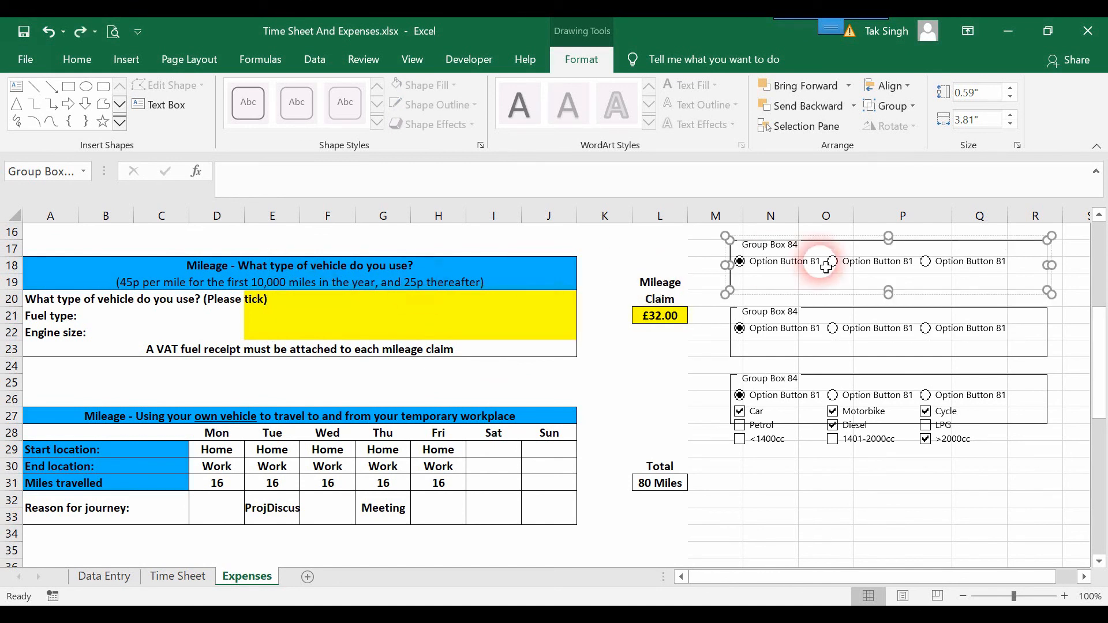
# Add the first group's three option buttons to the selection and move the whole set onto the yellow vehicle type row.
pyautogui.keyDown('ctrl'); pyautogui.click(798, 263); pyautogui.keyUp('ctrl')
pyautogui.keyDown('ctrl'); pyautogui.click(856, 267); pyautogui.keyUp('ctrl')
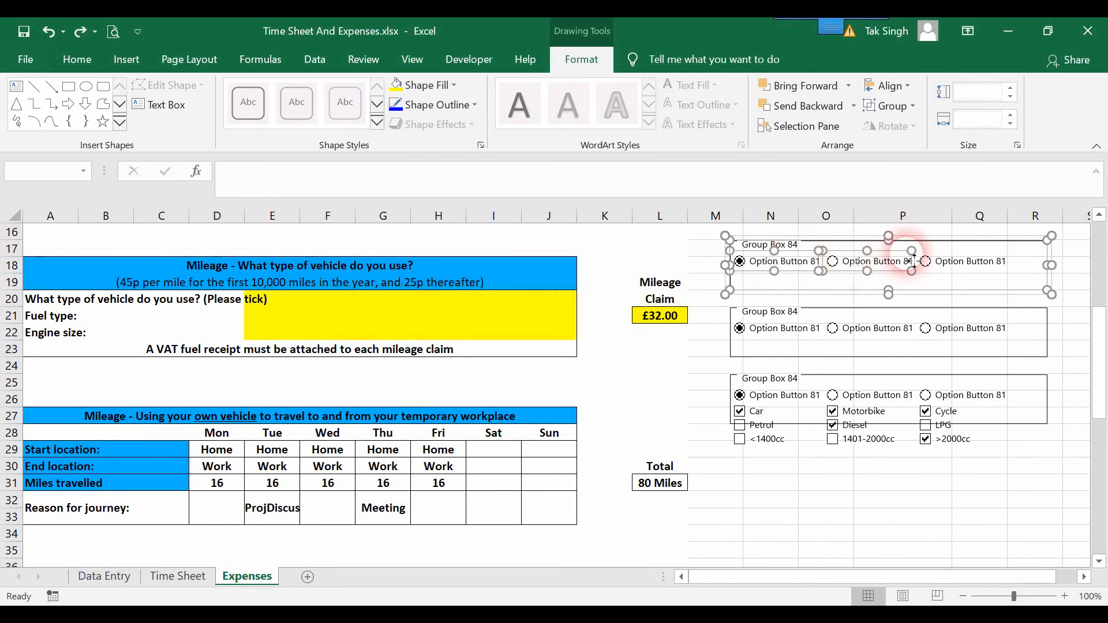
pyautogui.keyDown('ctrl'); pyautogui.click(968, 263); pyautogui.keyUp('ctrl')
pyautogui.moveTo(968, 262); pyautogui.dragTo(509, 303)
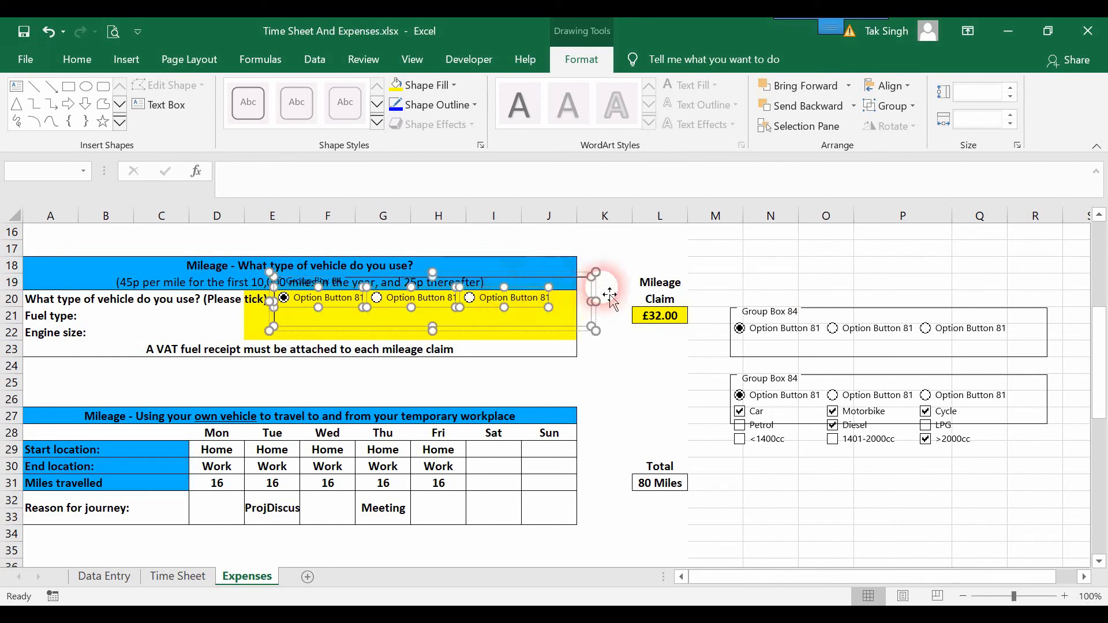
pyautogui.click(763, 283)
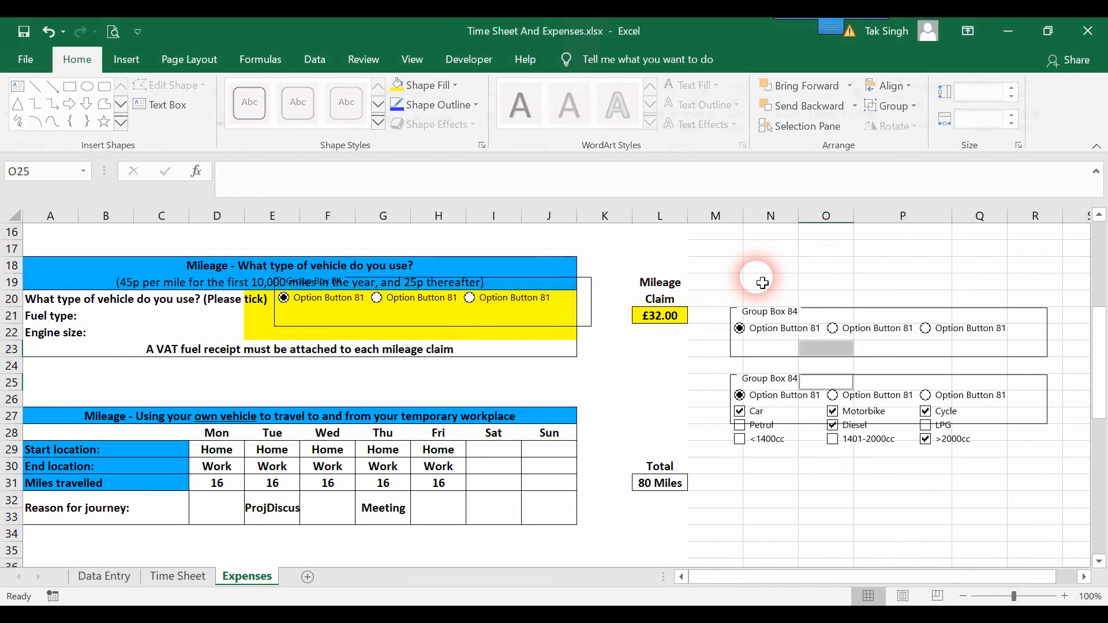
# Move the second grouped set of option buttons onto the yellow Fuel type row, under the first set.
pyautogui.click(821, 330)
pyautogui.click(840, 306)
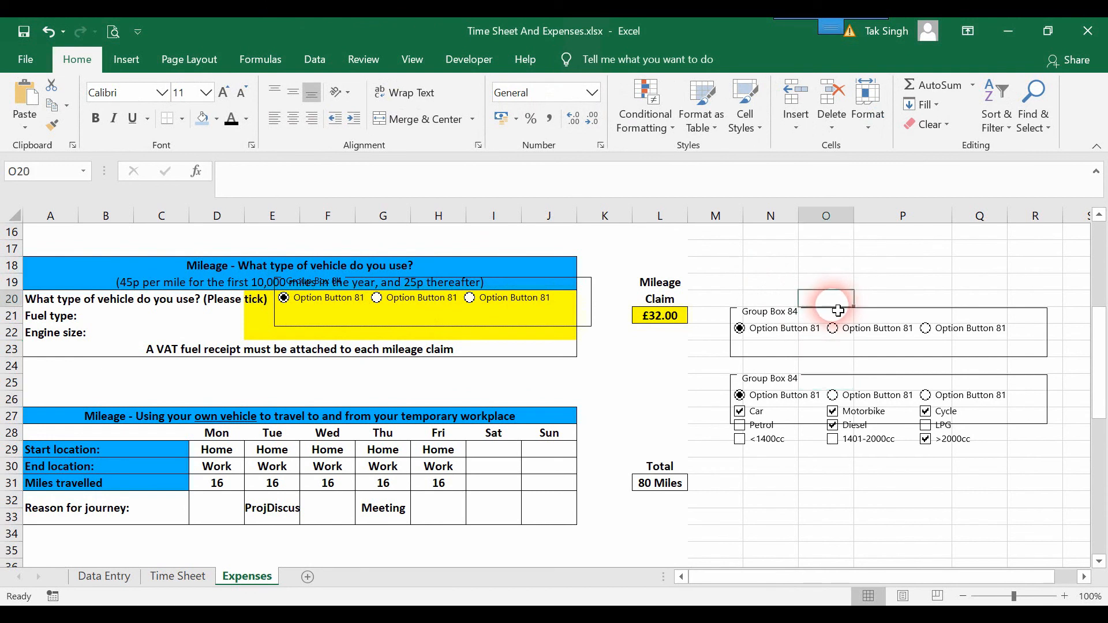
pyautogui.click(829, 318)
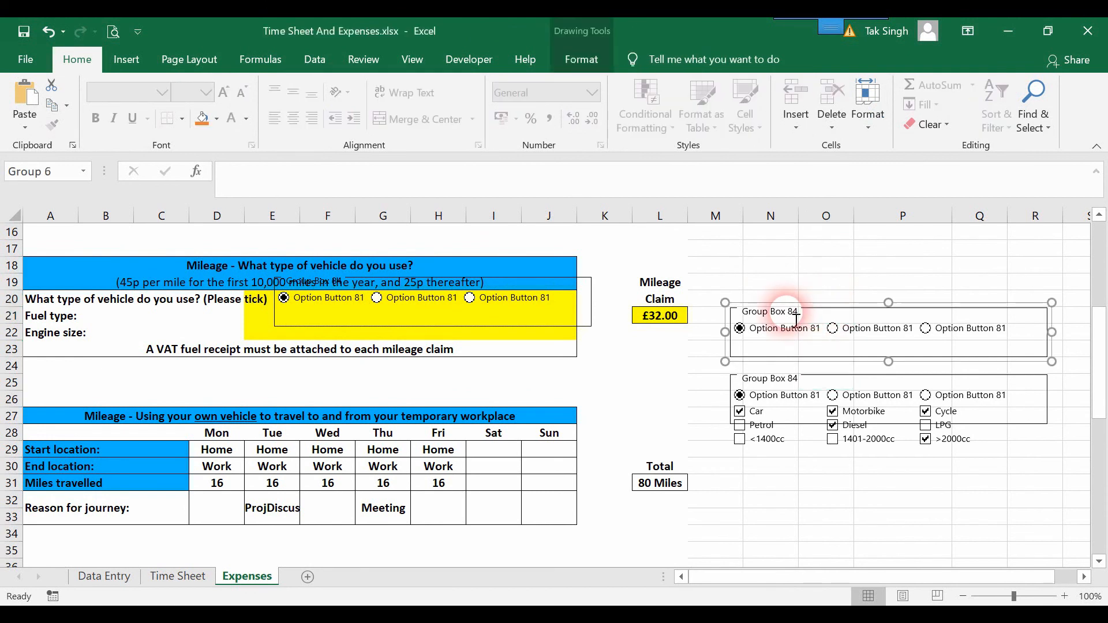
pyautogui.click(783, 319)
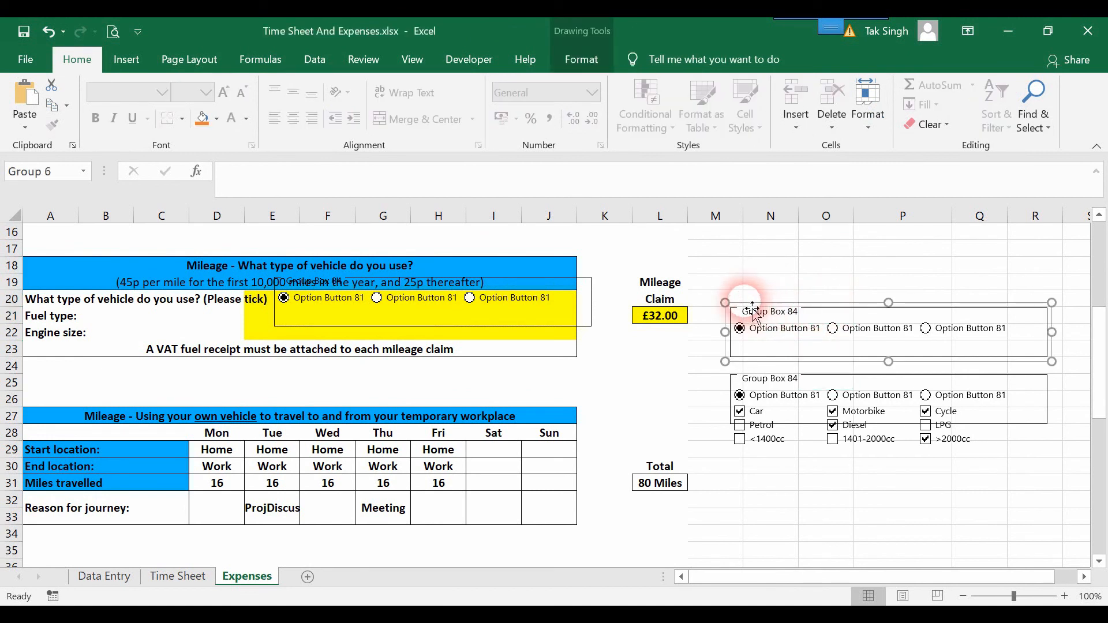
pyautogui.moveTo(754, 312); pyautogui.dragTo(295, 296)
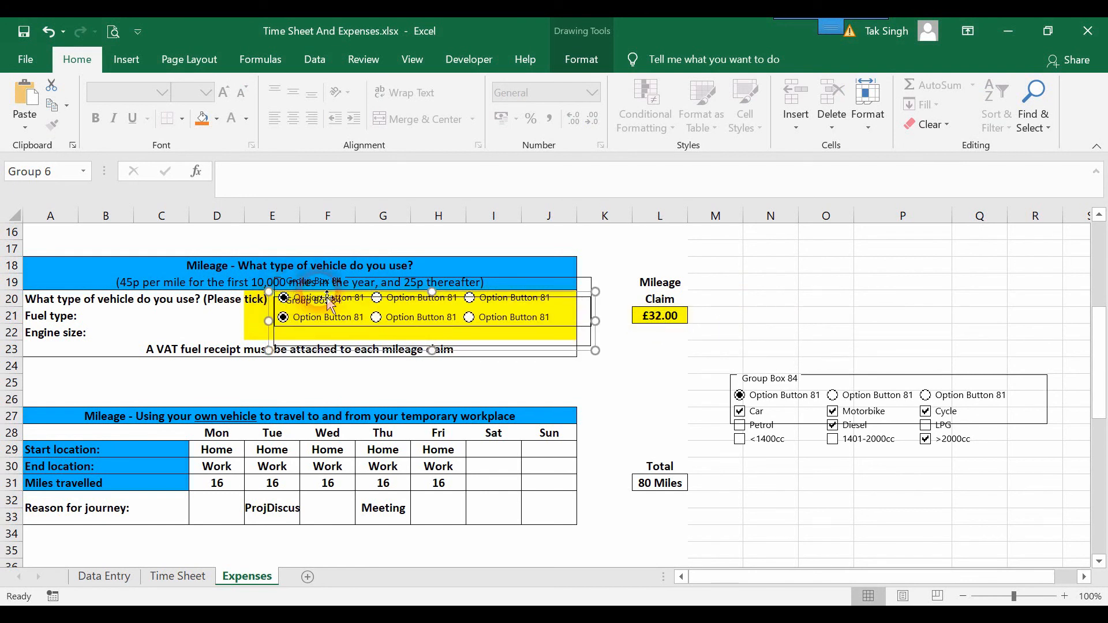
pyautogui.click(816, 365)
# Move the third group box with its option buttons onto the yellow Engine size row, under the other two sets.
pyautogui.click(799, 379)
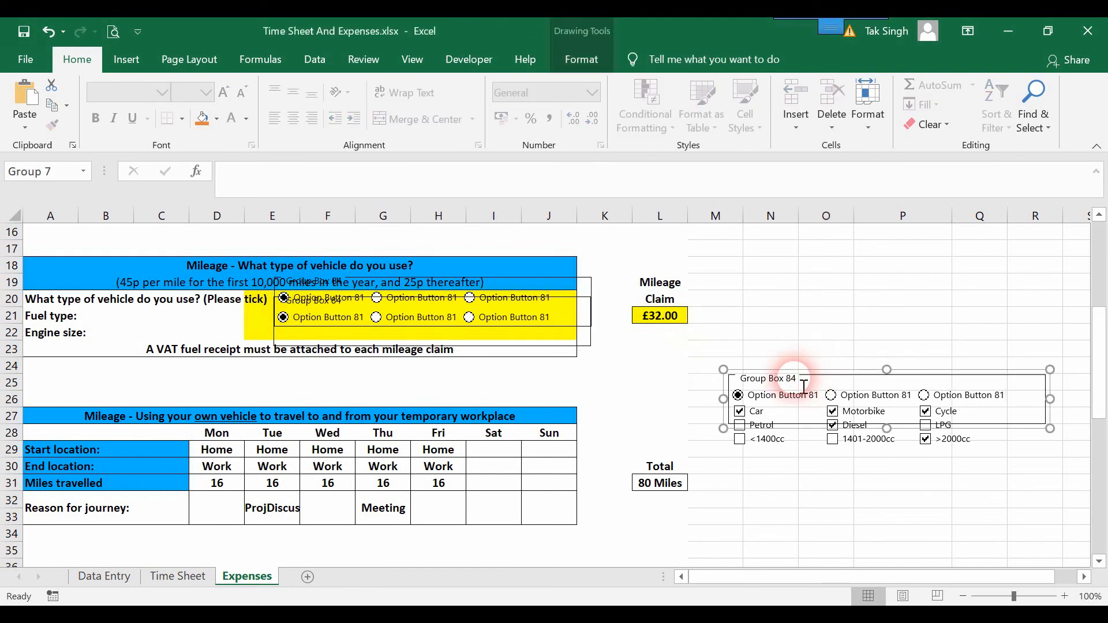
pyautogui.moveTo(804, 386); pyautogui.dragTo(439, 342)
pyautogui.hotkey('ctrl', 'z')
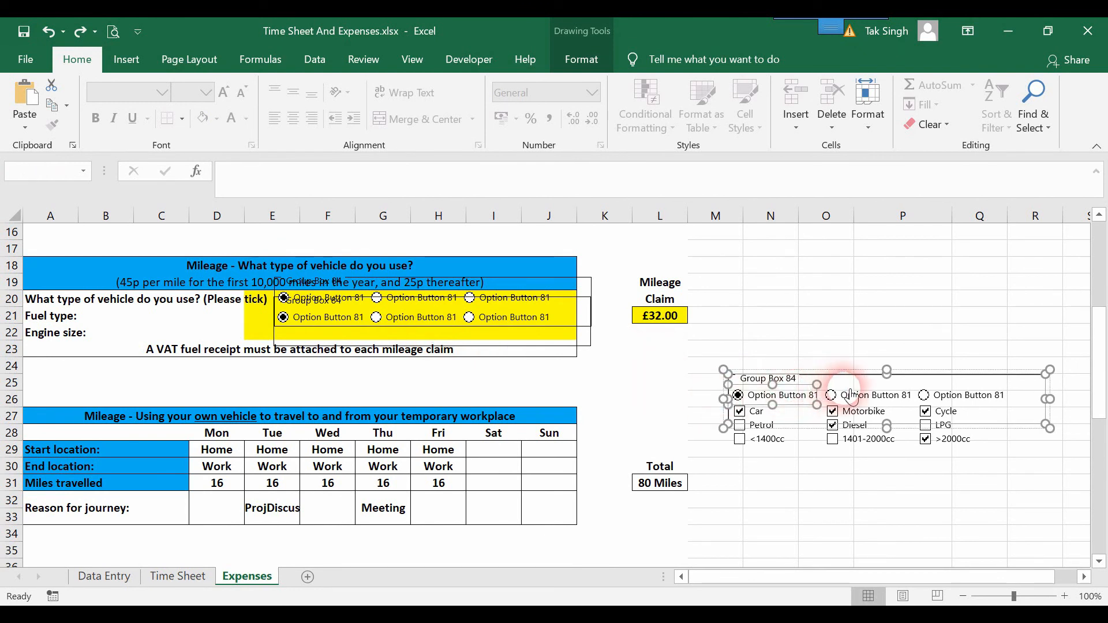
pyautogui.keyDown('ctrl'); pyautogui.click(985, 398); pyautogui.keyUp('ctrl')
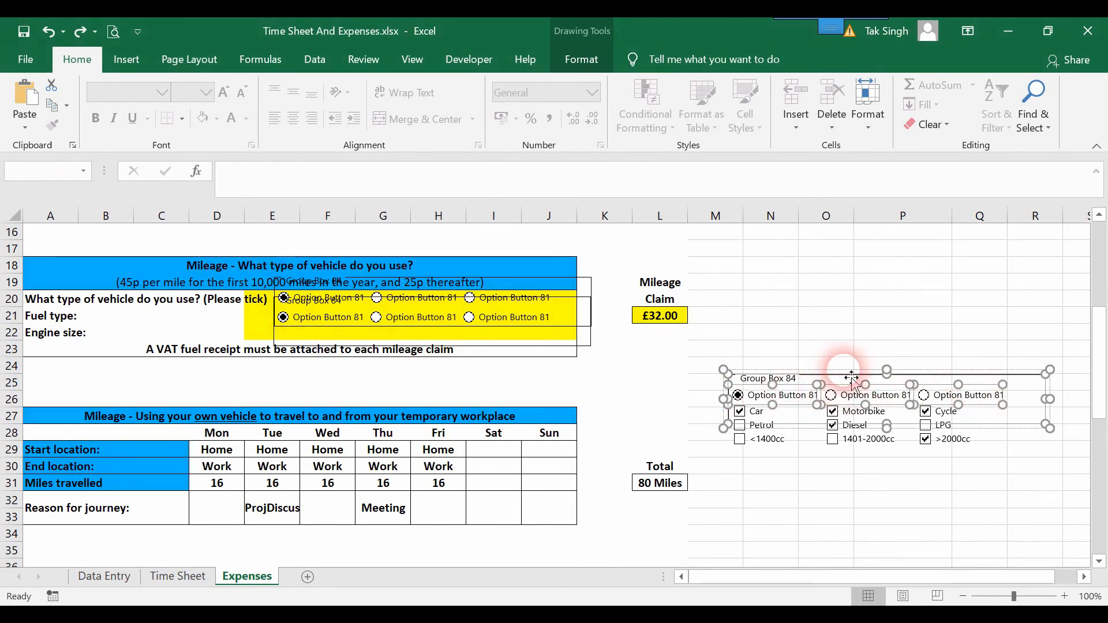
pyautogui.moveTo(807, 382); pyautogui.dragTo(352, 319)
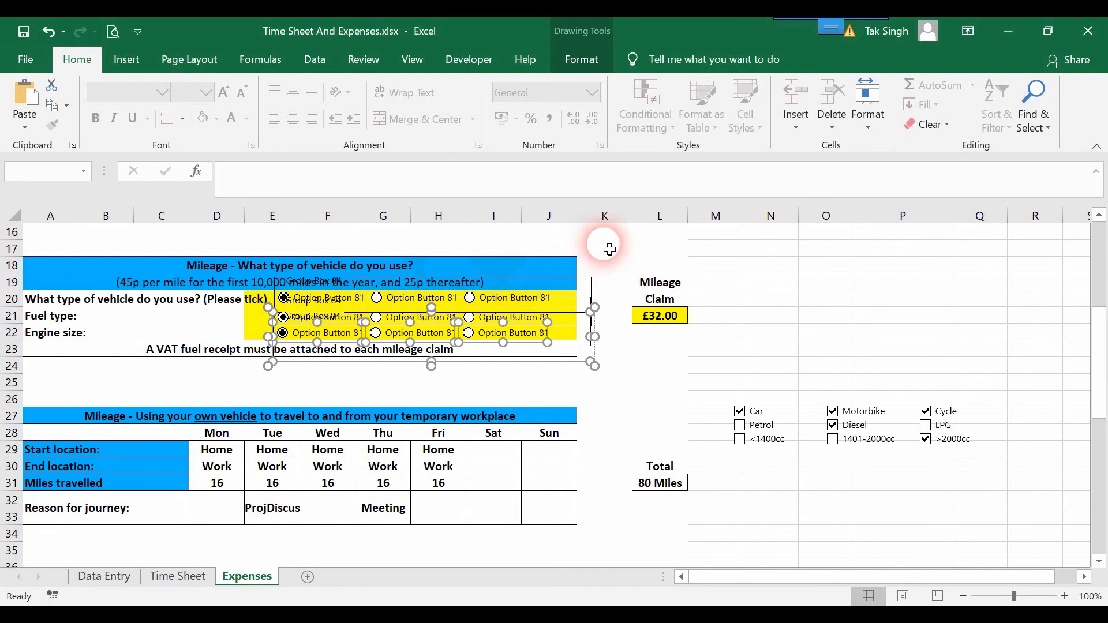
# Choose the third option in the vehicle type row and clear the control selection.
pyautogui.click(553, 300)
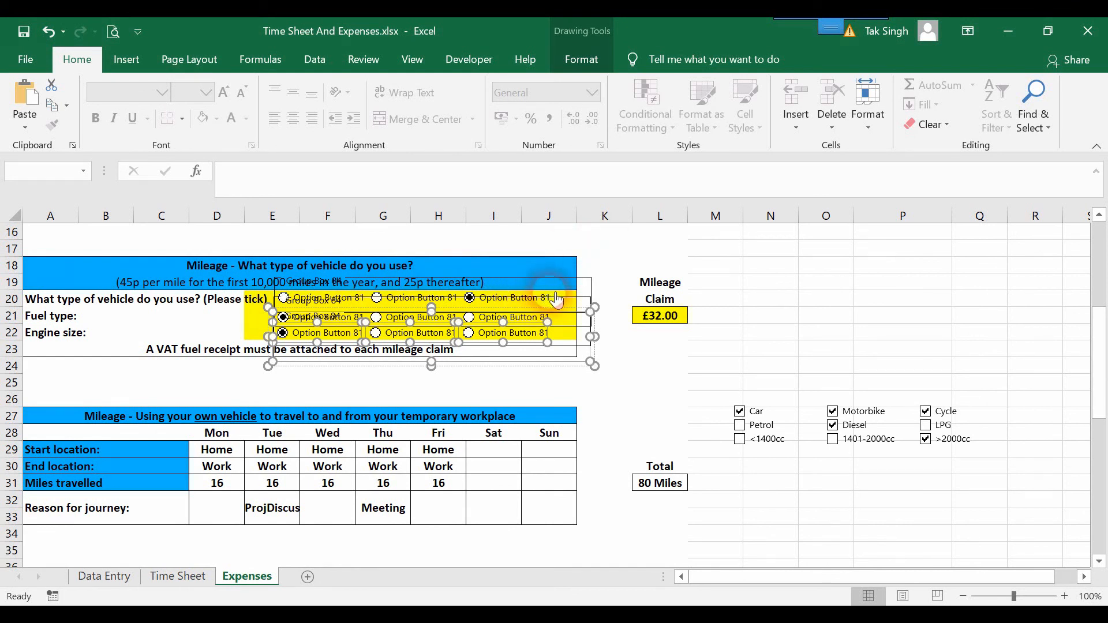
pyautogui.press('Escape')
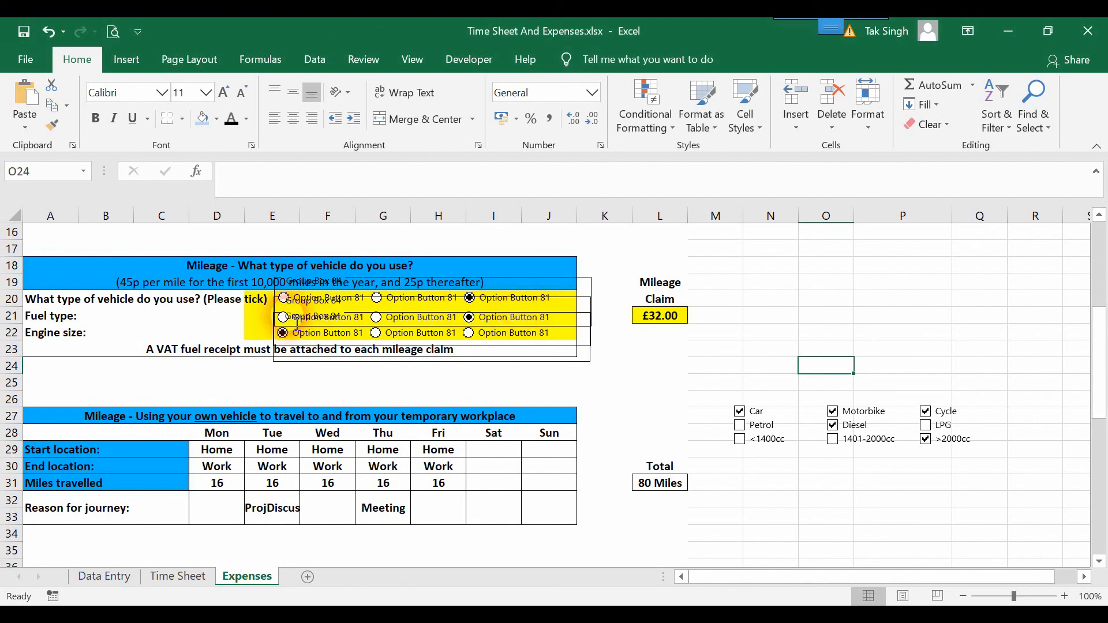
# Adjust the position of the group box over the Engine size row and select cell L24.
pyautogui.keyDown('ctrl'); pyautogui.click(310, 323); pyautogui.keyUp('ctrl')
pyautogui.moveTo(309, 316); pyautogui.dragTo(309, 315)
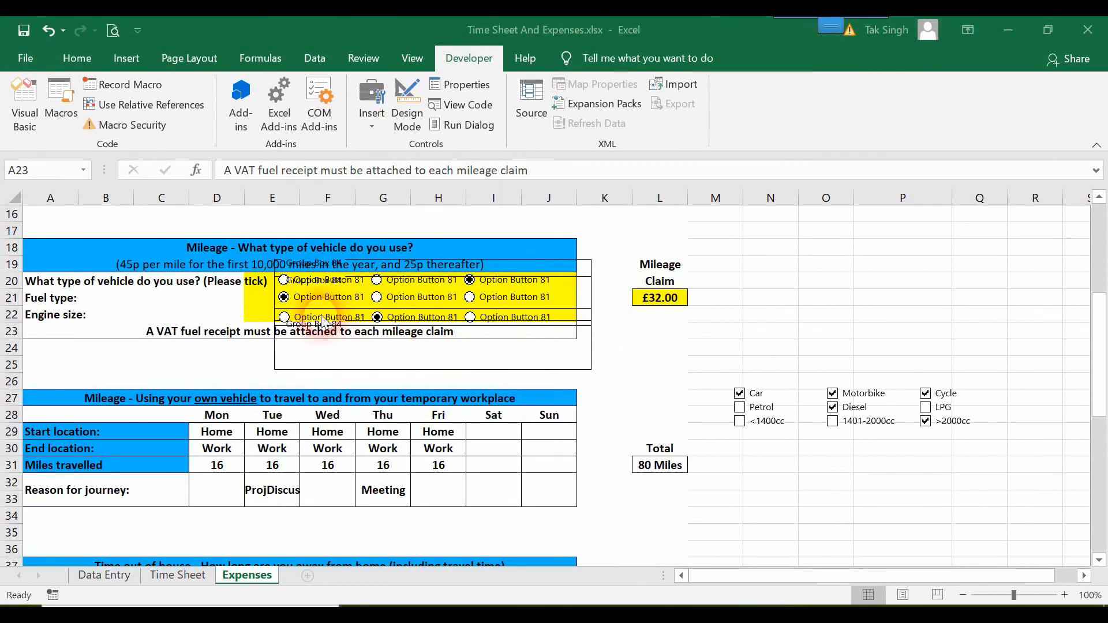
pyautogui.click(323, 324)
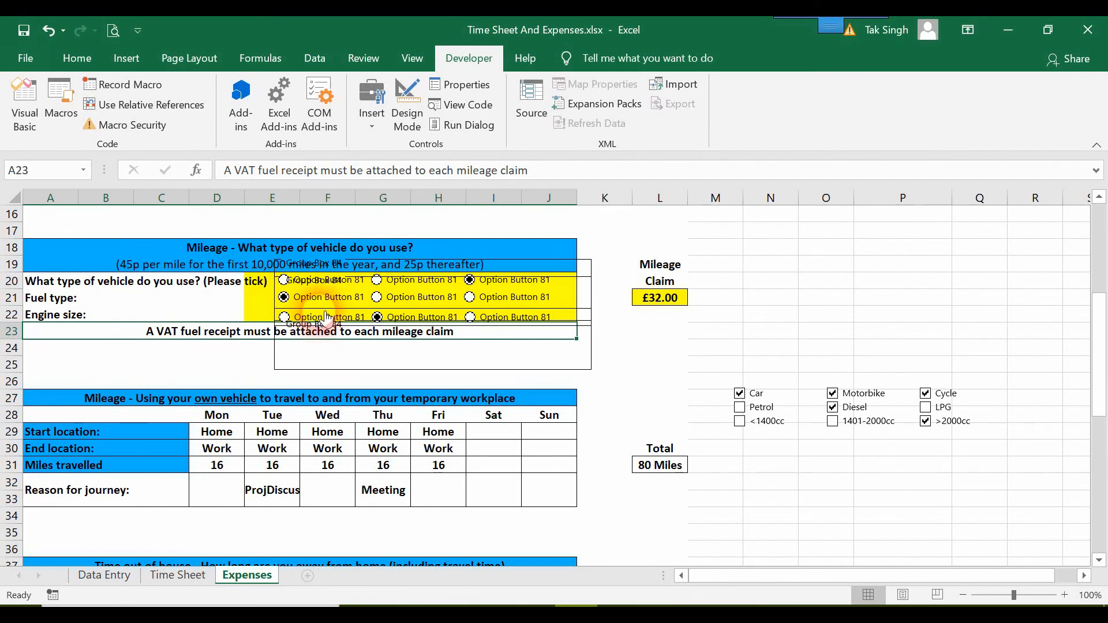
pyautogui.click(649, 349)
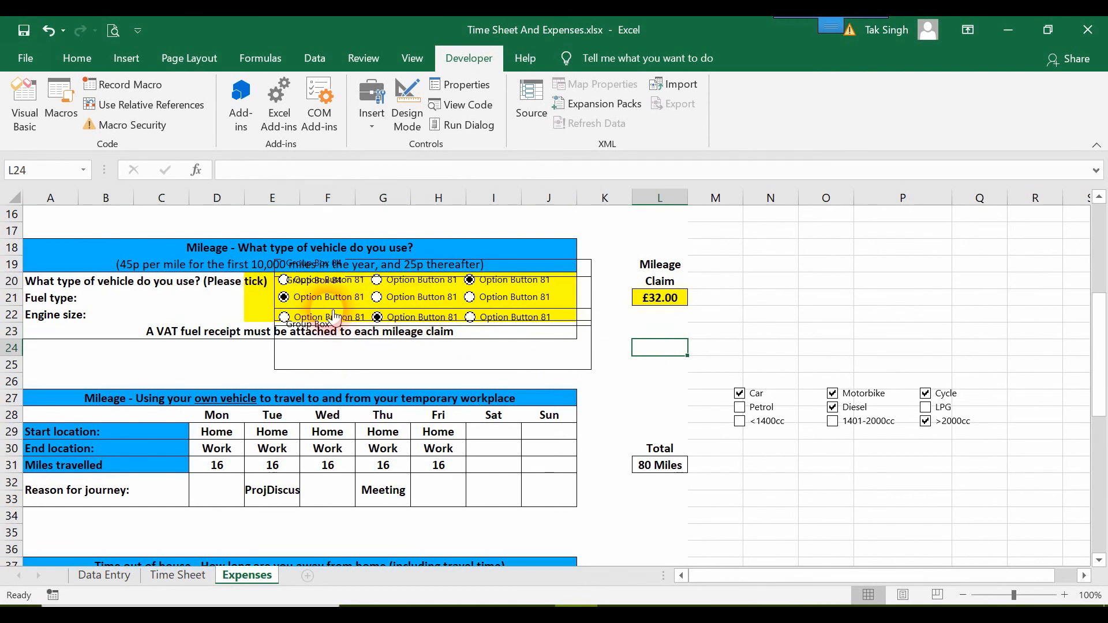
# Ungroup the set of option buttons and group box on the Engine size row.
pyautogui.click(323, 334)
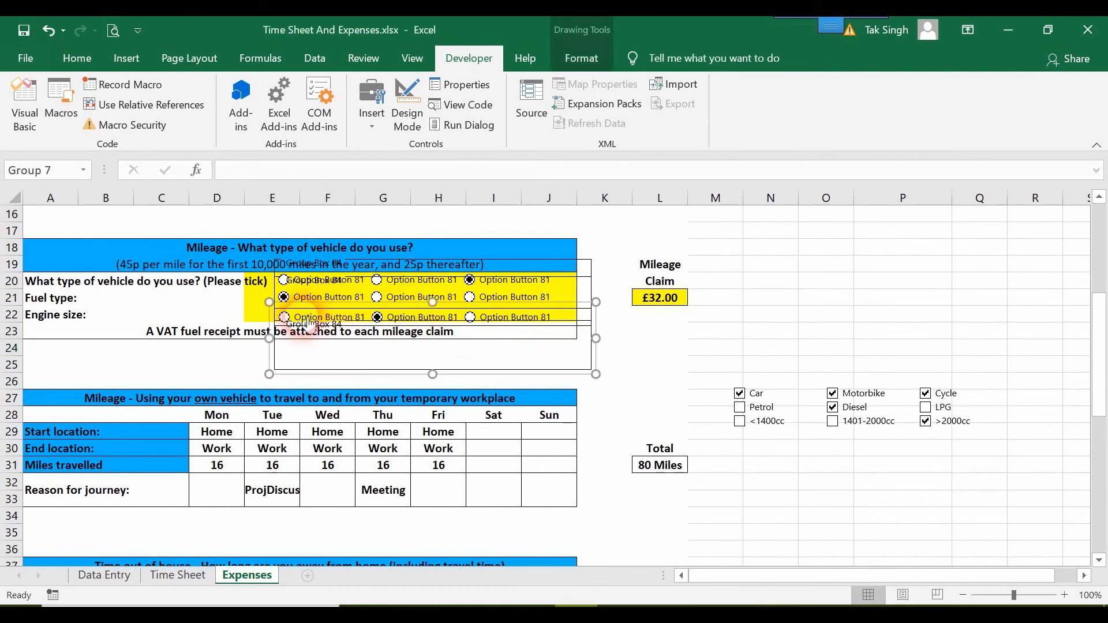
pyautogui.click(403, 319)
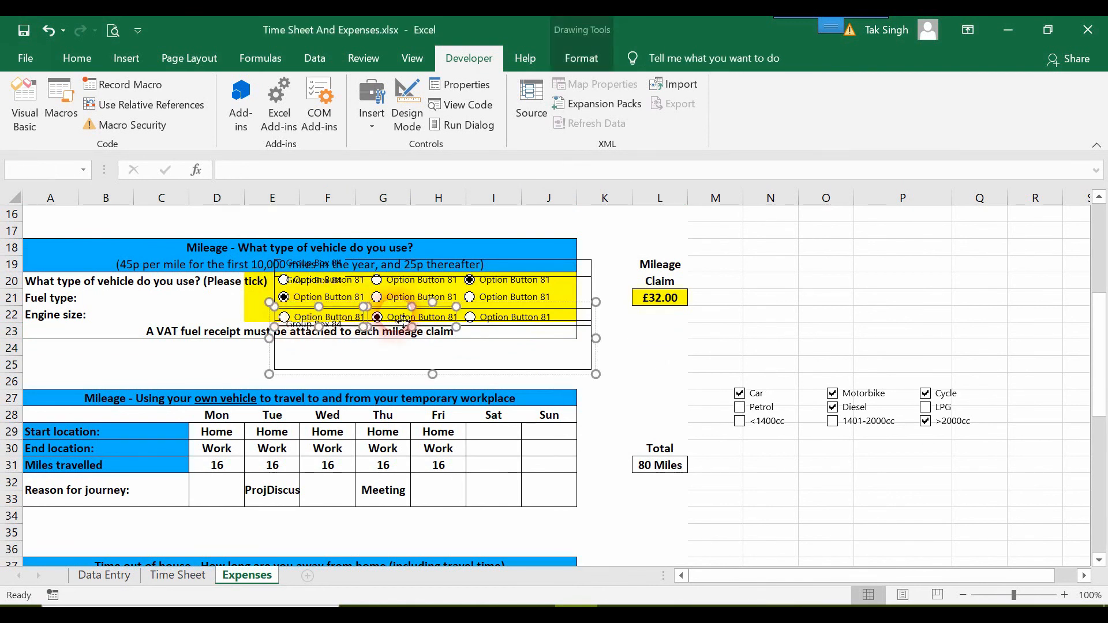
pyautogui.click(489, 319)
pyautogui.click(710, 32)
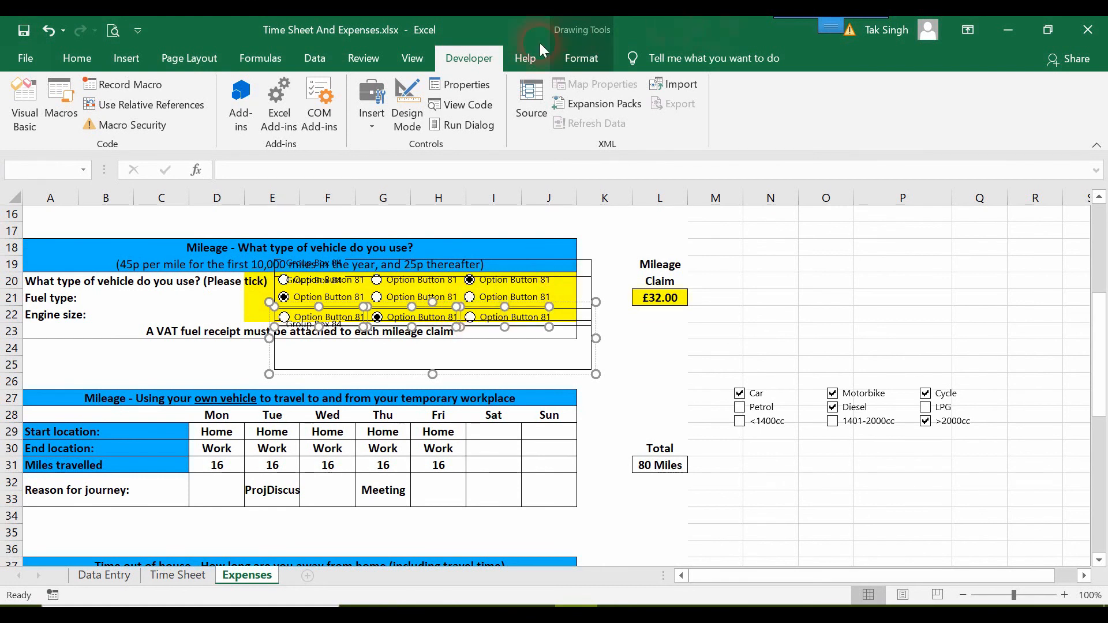
pyautogui.click(579, 57)
pyautogui.click(903, 110)
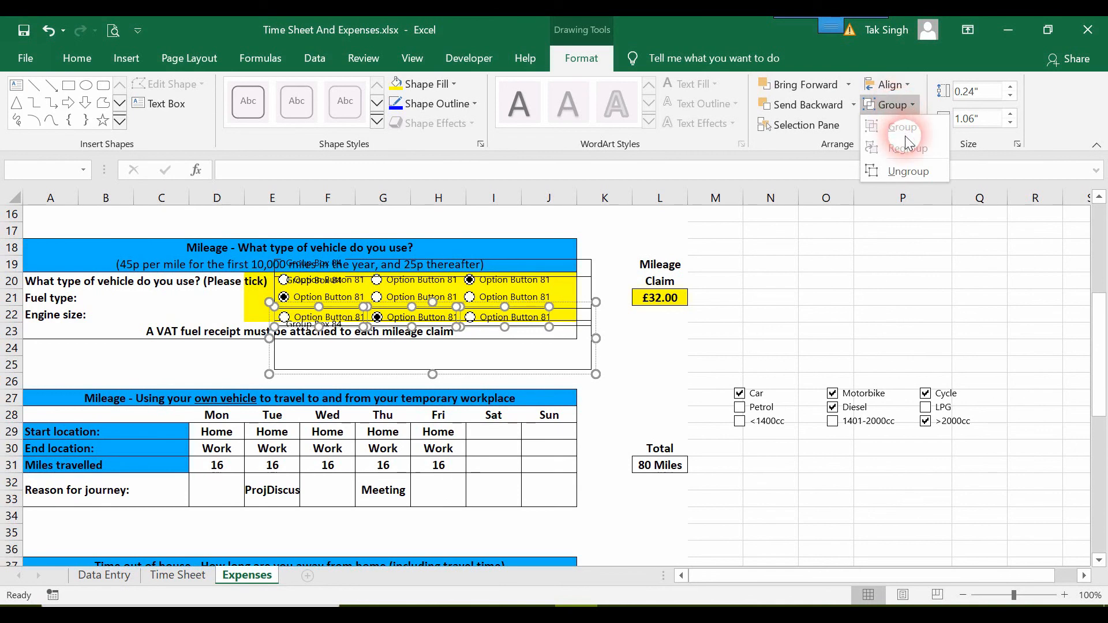
pyautogui.click(906, 170)
pyautogui.click(528, 306)
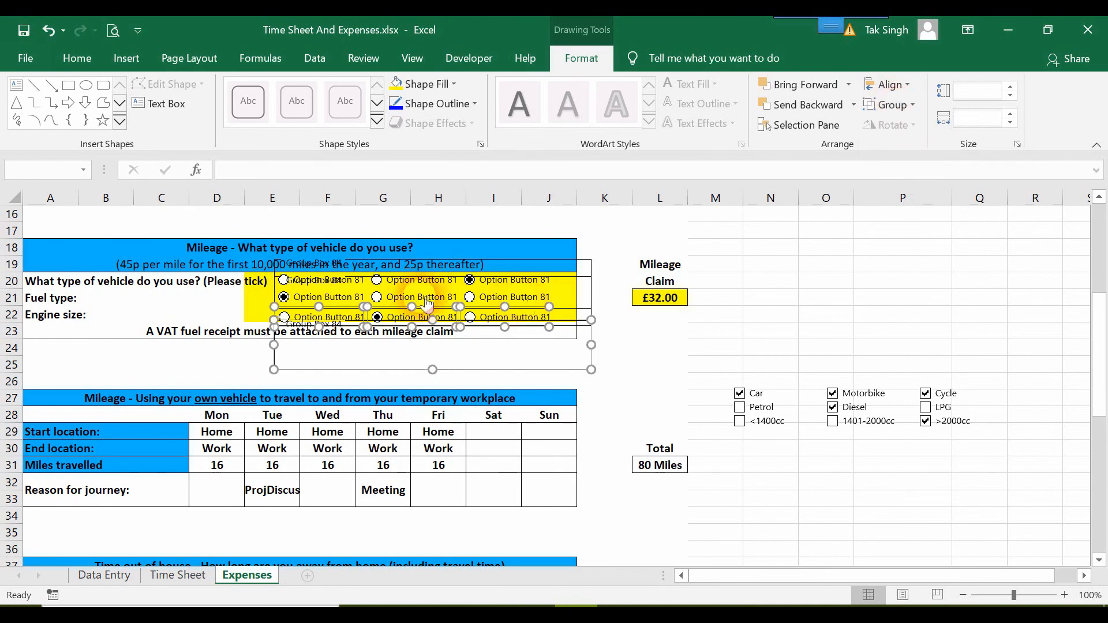
# Ungroup the set of option buttons and group box on the Fuel type row.
pyautogui.click(362, 291)
pyautogui.click(347, 287)
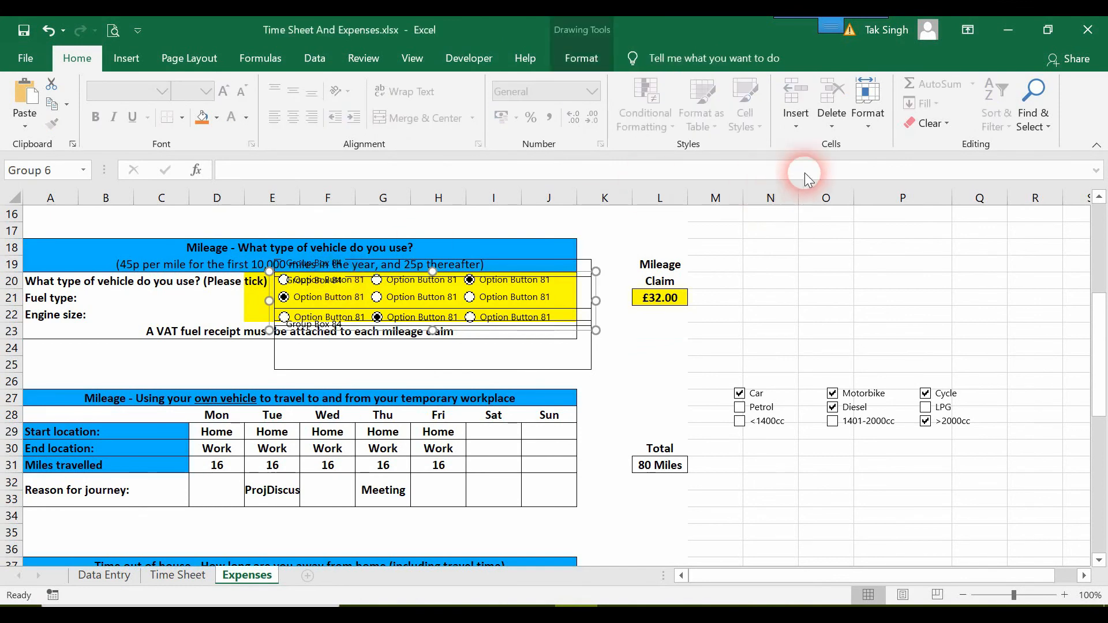
pyautogui.click(578, 59)
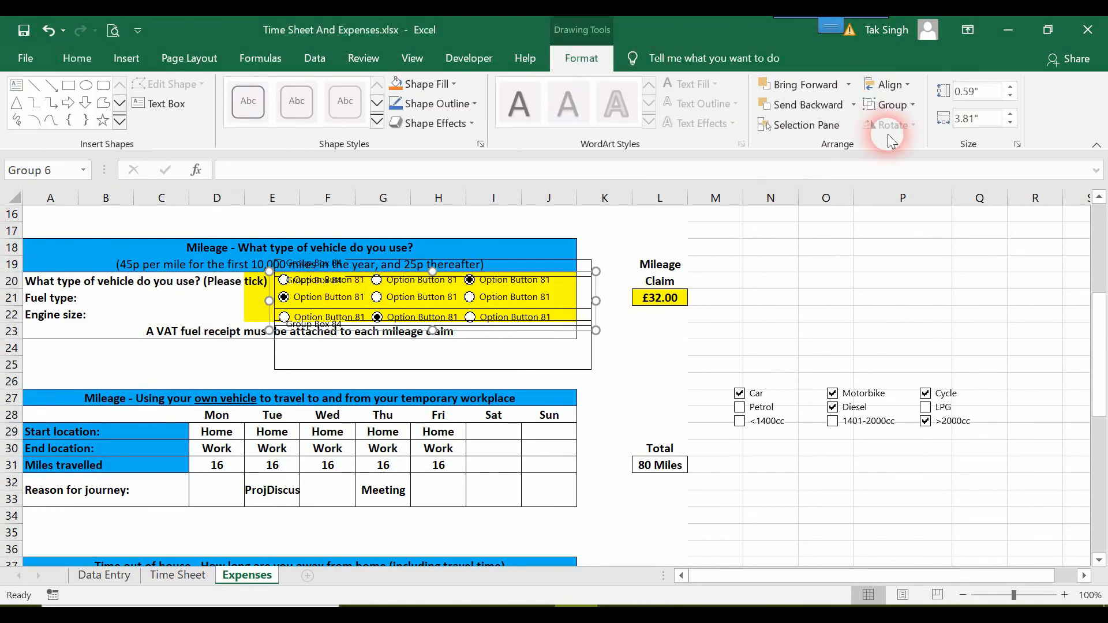
pyautogui.click(889, 104)
pyautogui.click(904, 156)
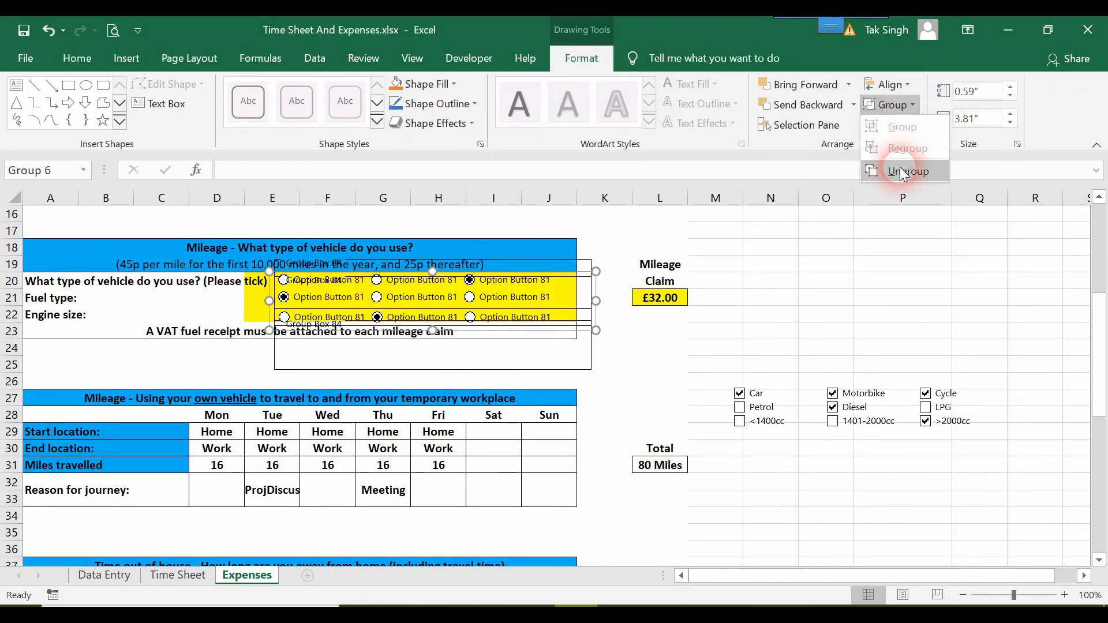
pyautogui.click(901, 170)
pyautogui.click(558, 266)
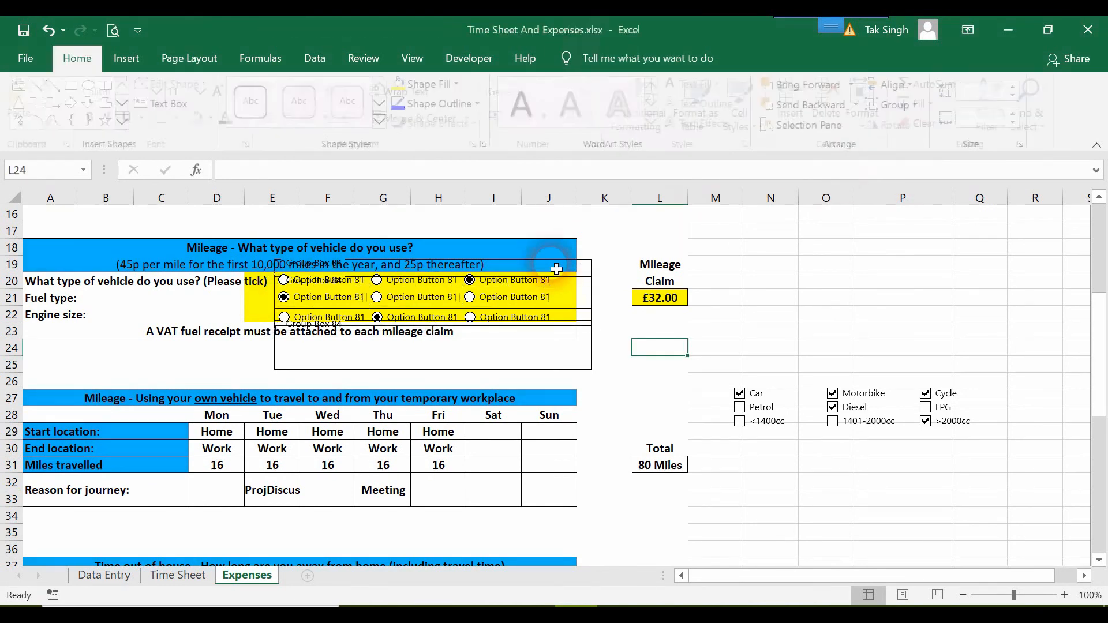
# Ungroup the vehicle type row's option buttons and group box, and clear the selection by selecting cell N22.
pyautogui.click(385, 268)
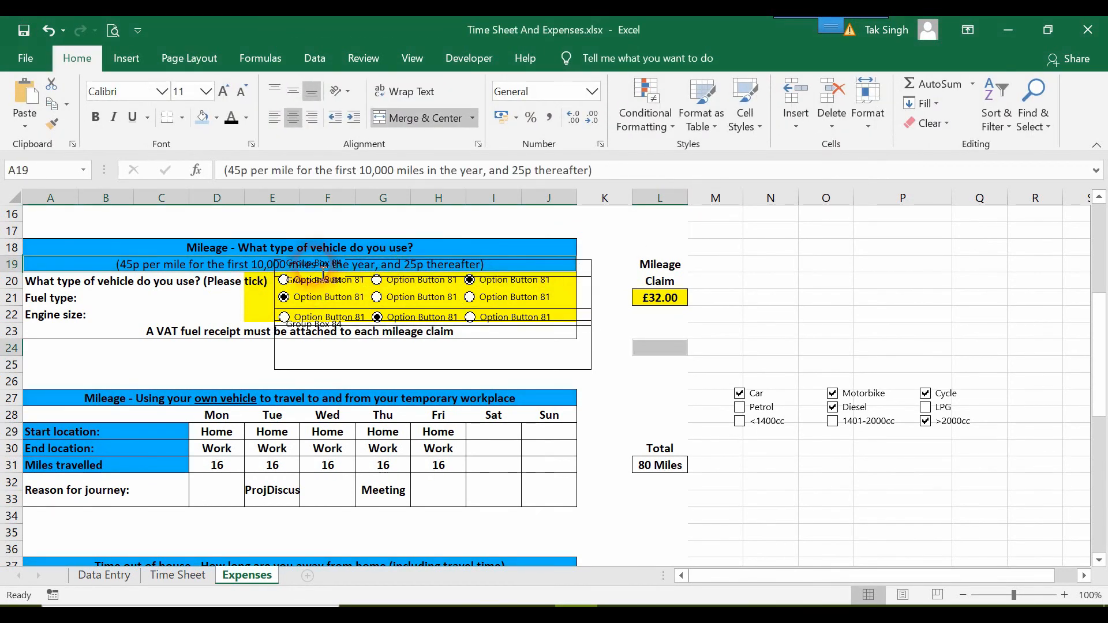
pyautogui.click(323, 275)
pyautogui.keyDown('ctrl'); pyautogui.click(311, 288); pyautogui.keyUp('ctrl')
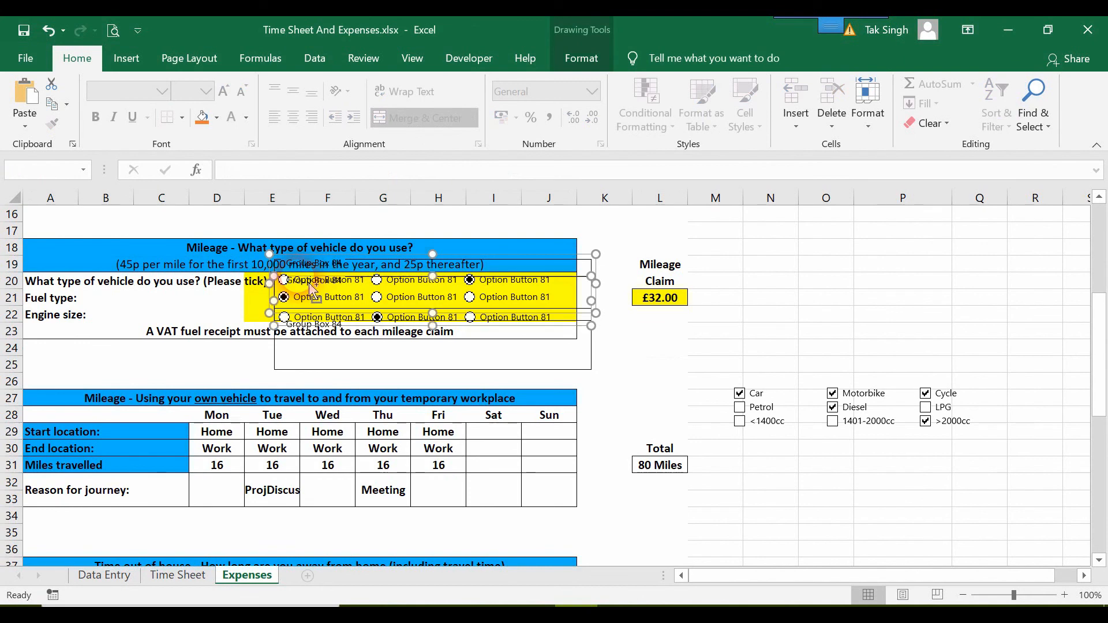
pyautogui.press('Escape')
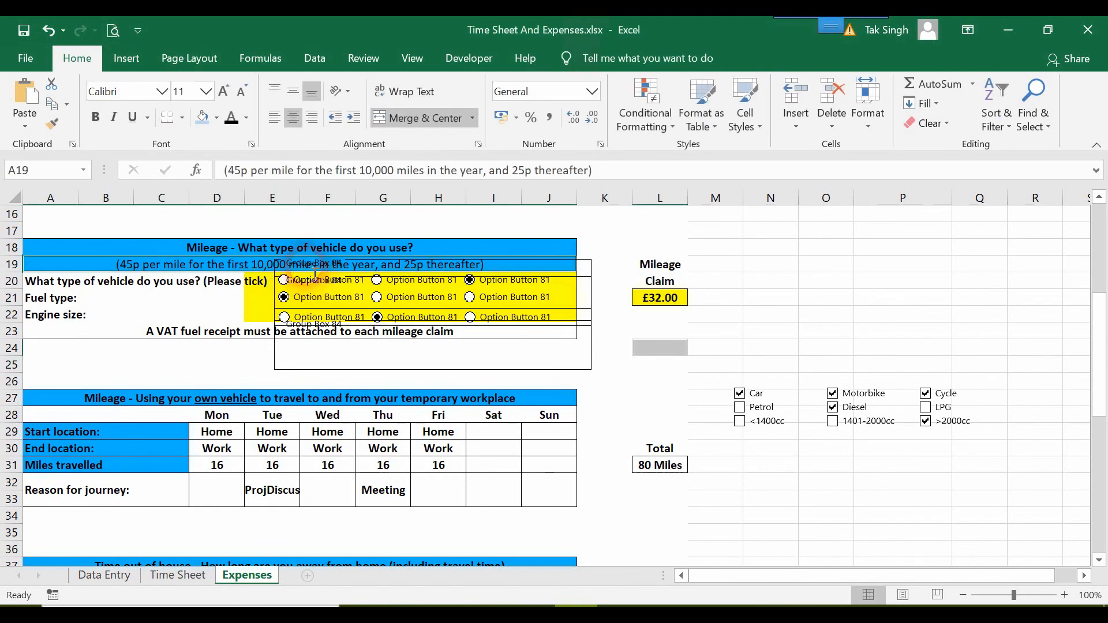
pyautogui.click(315, 276)
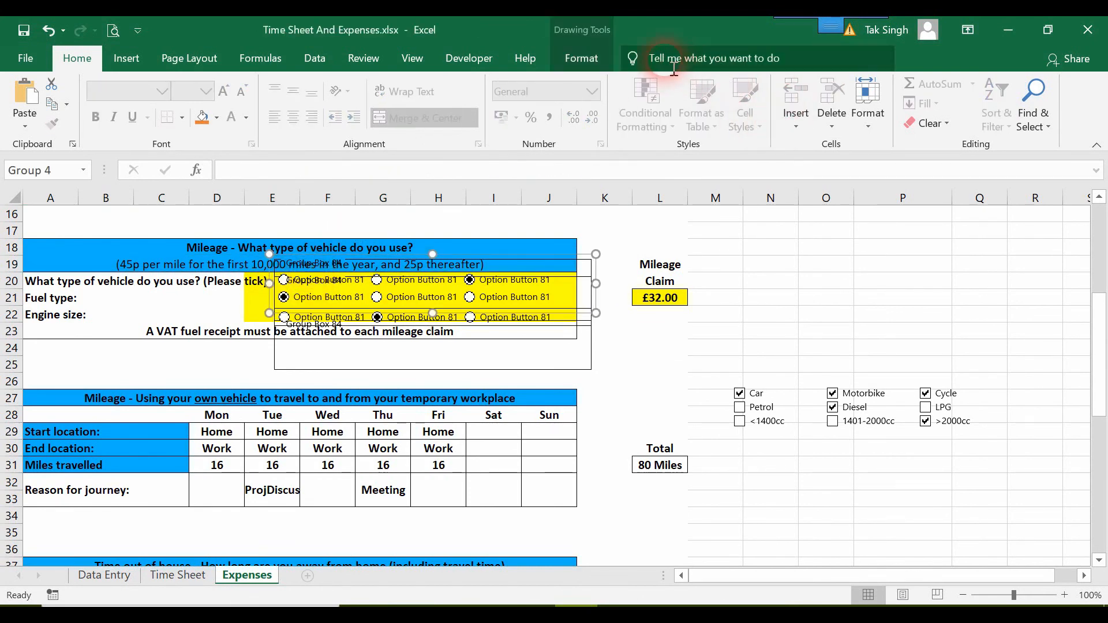
pyautogui.click(582, 58)
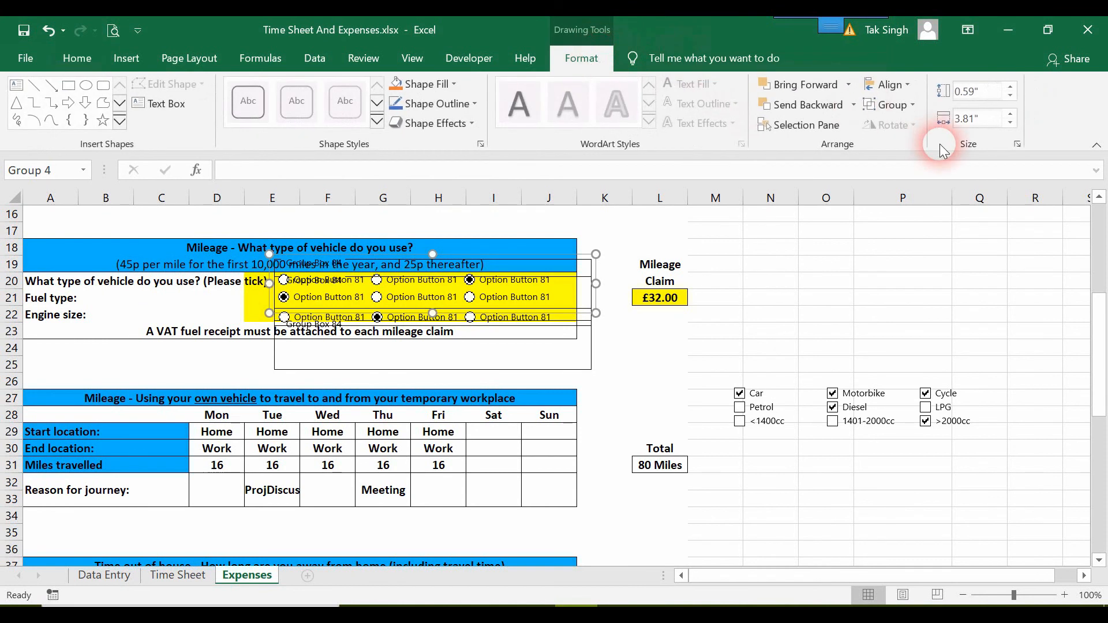
pyautogui.click(911, 106)
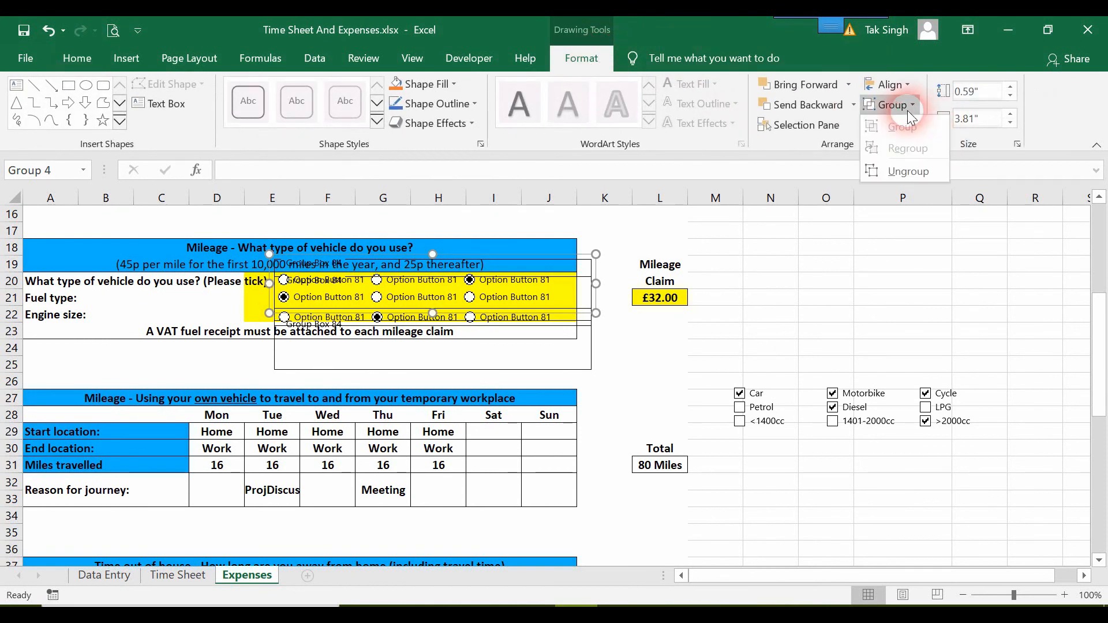
pyautogui.click(926, 172)
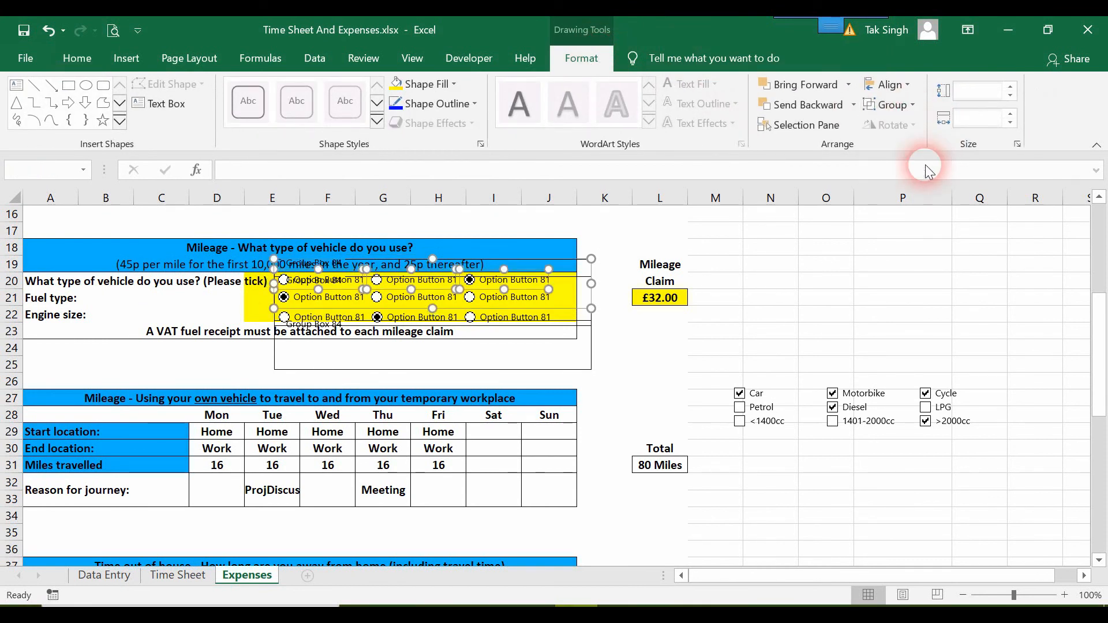
pyautogui.click(780, 319)
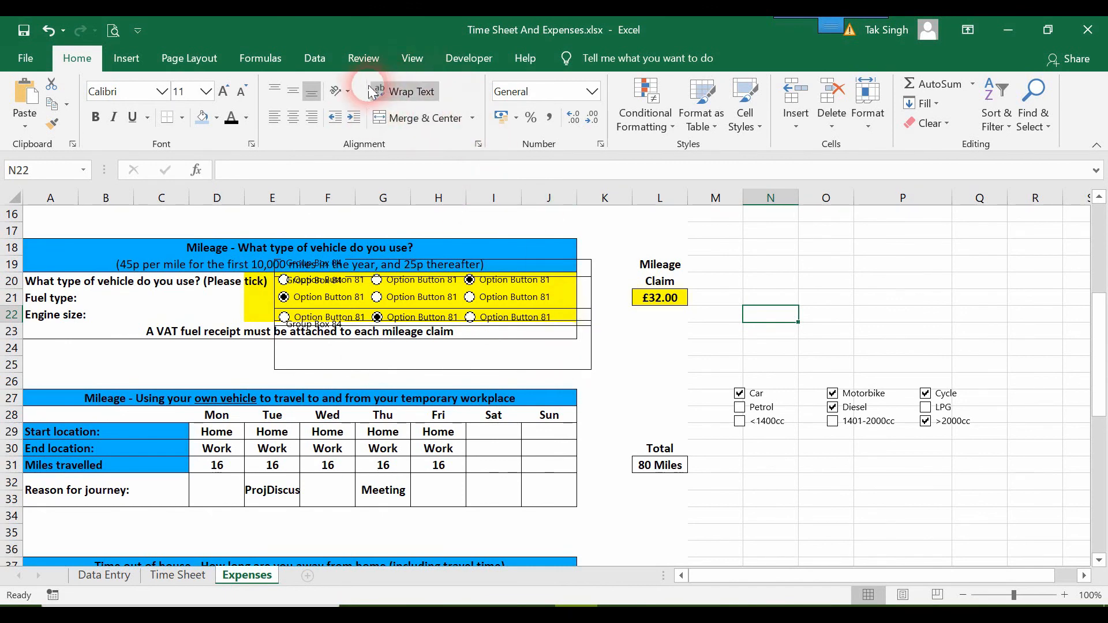
# Hide the sheet's group boxes by running activesheet.groupboxes.visible = false in the Visual Basic editor's Immediate window, and return to the Expenses sheet.
pyautogui.click(469, 58)
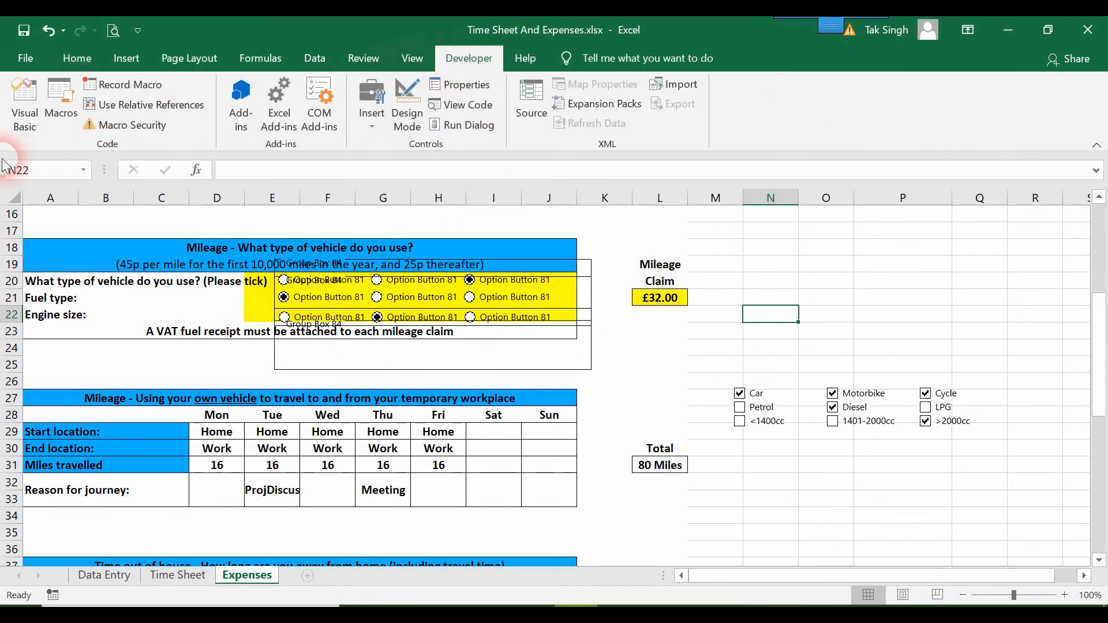
pyautogui.click(25, 138)
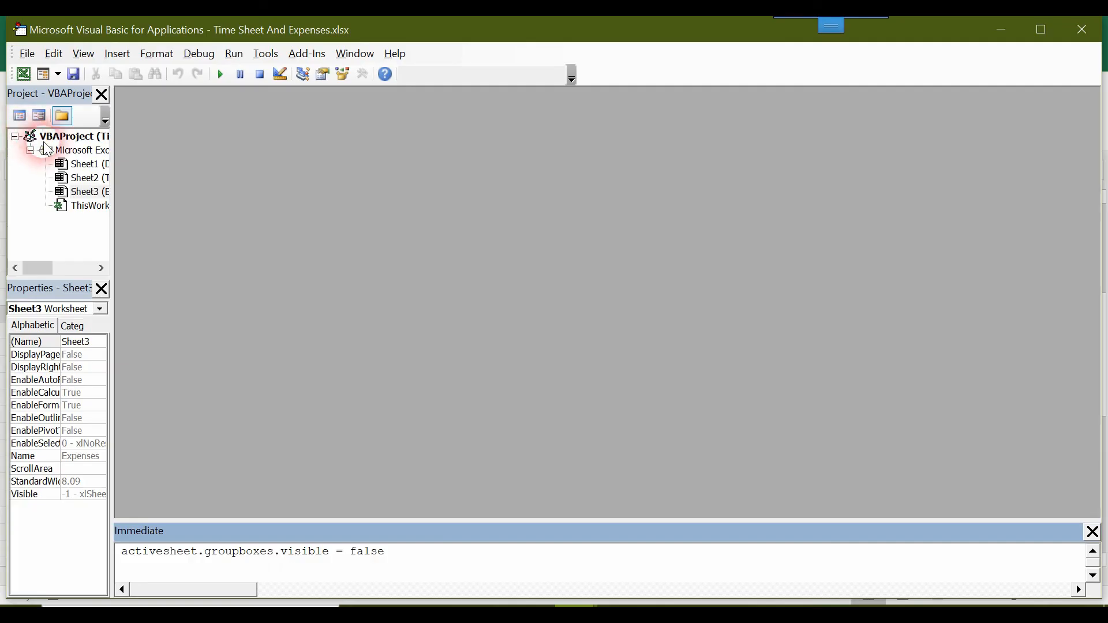
pyautogui.click(183, 254)
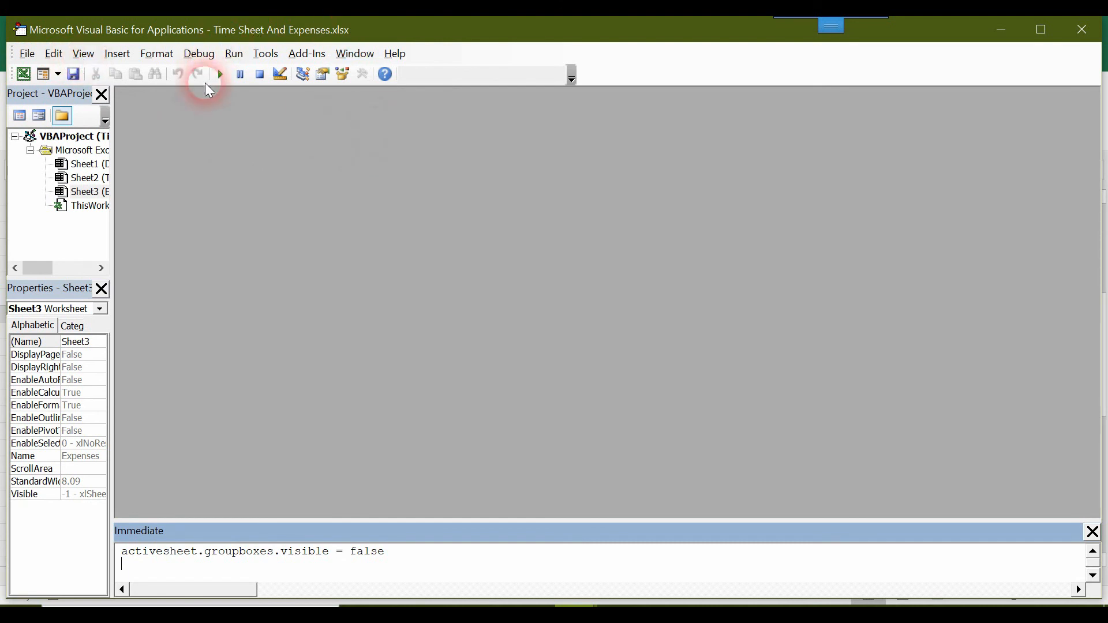
pyautogui.click(82, 54)
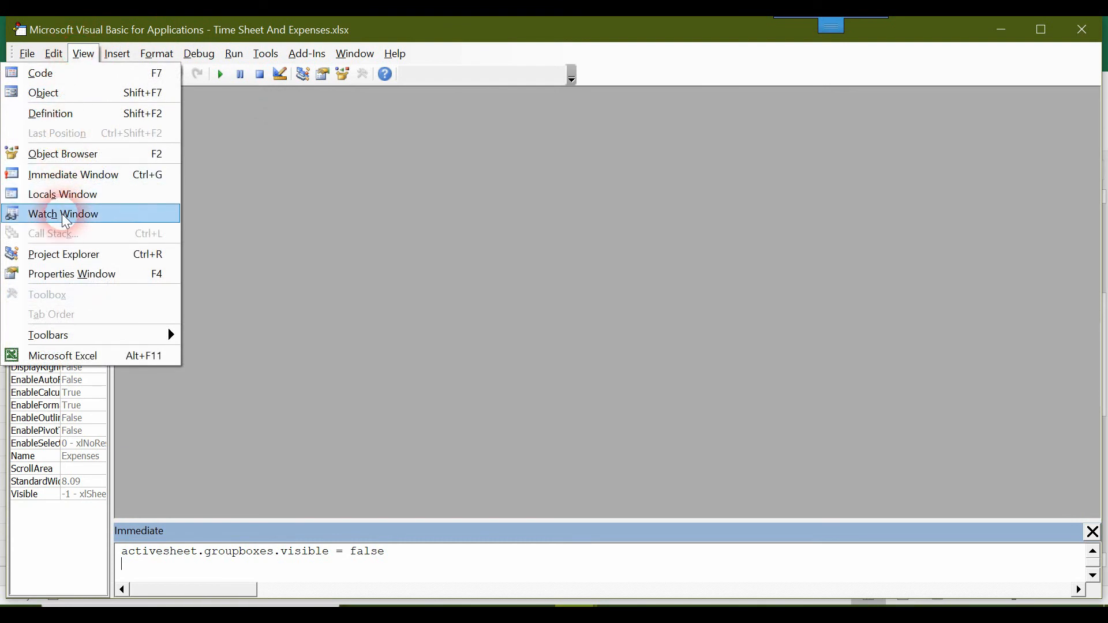
pyautogui.click(82, 175)
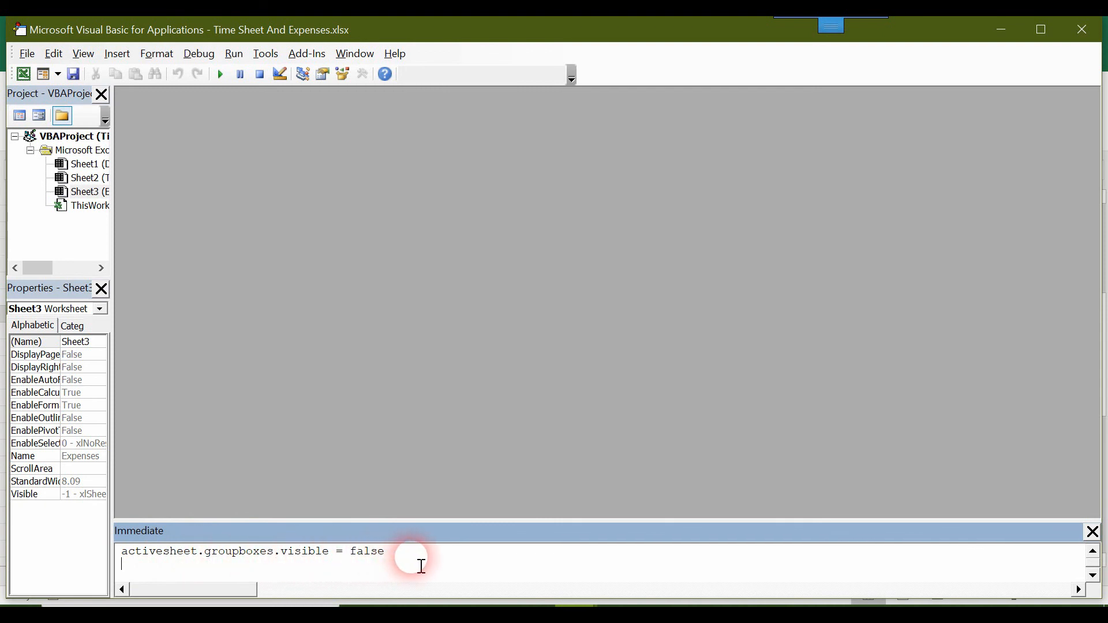
pyautogui.click(407, 554)
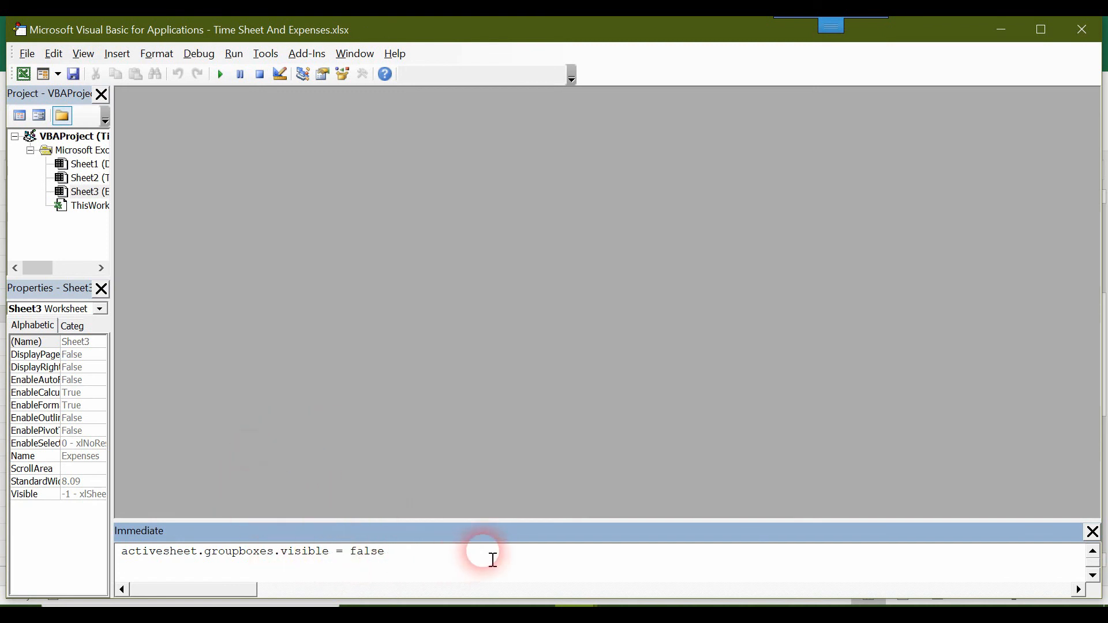
pyautogui.click(1003, 36)
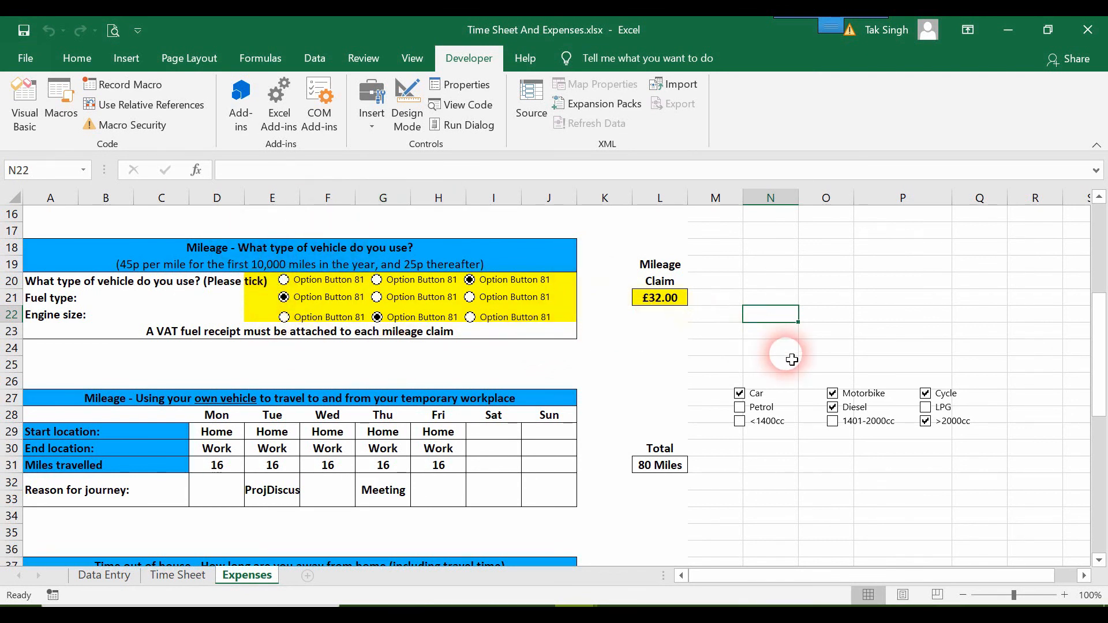
# Test the option buttons by choosing the second vehicle type option and the third fuel type option, and select cell P25.
pyautogui.click(321, 281)
pyautogui.click(395, 281)
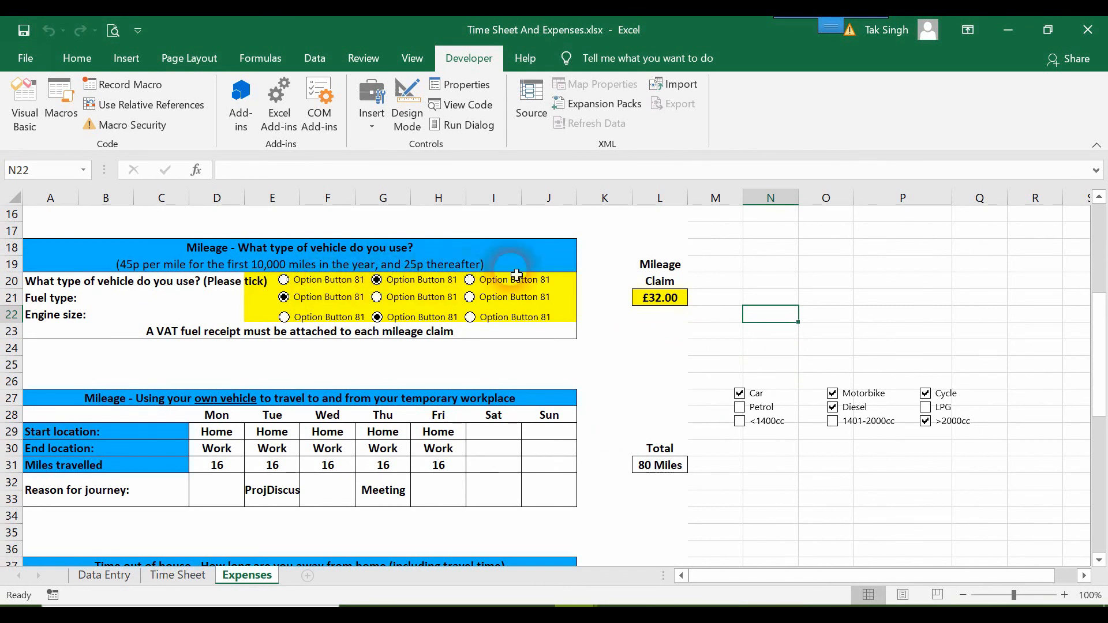
pyautogui.moveTo(513, 269); pyautogui.dragTo(405, 303)
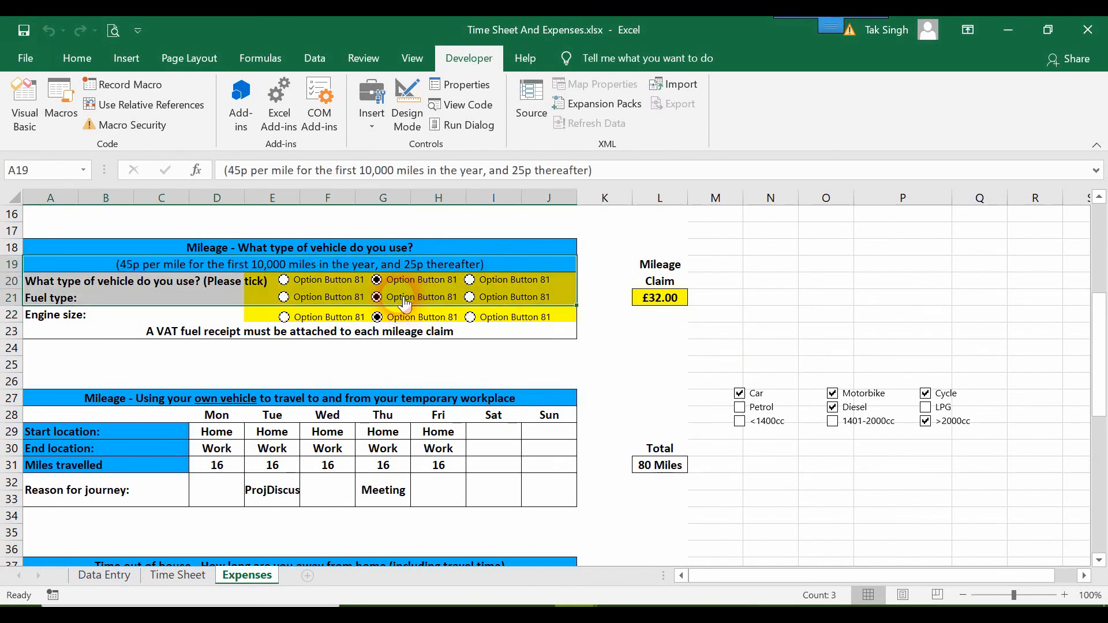
pyautogui.moveTo(681, 348); pyautogui.dragTo(526, 312)
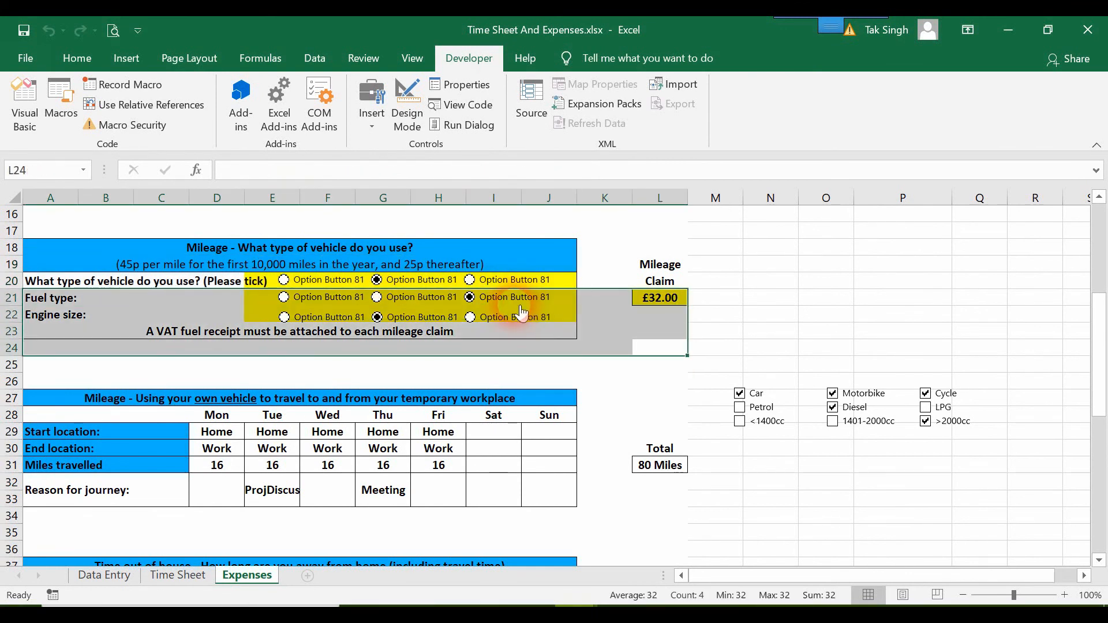
pyautogui.click(868, 364)
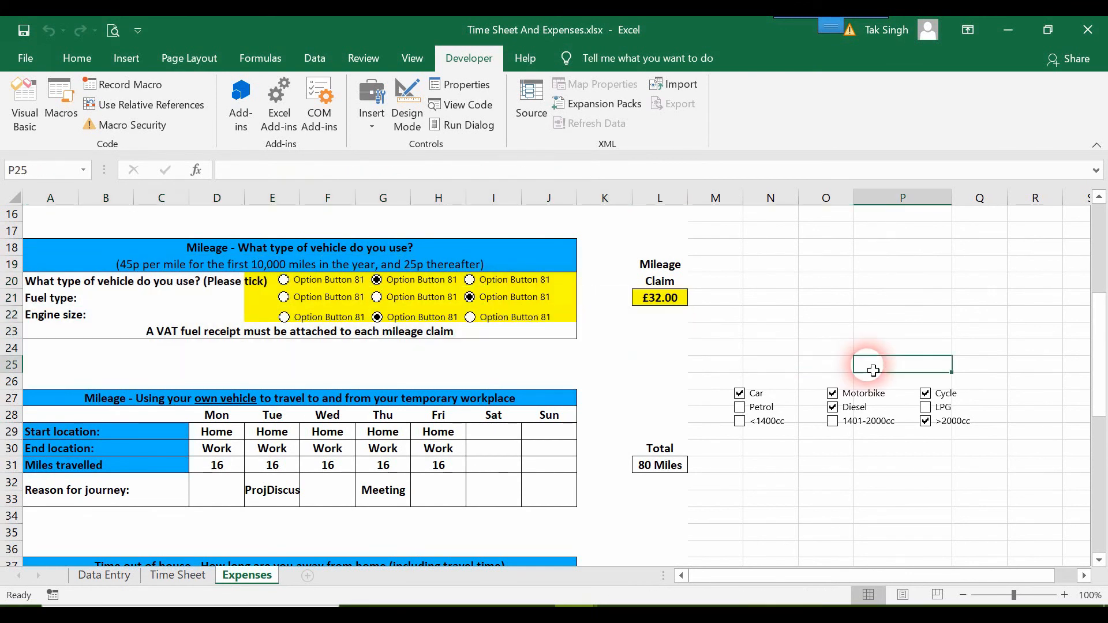
# Enter the heading "Radio Button" in cell G32 of the Data Entry sheet.
pyautogui.click(108, 582)
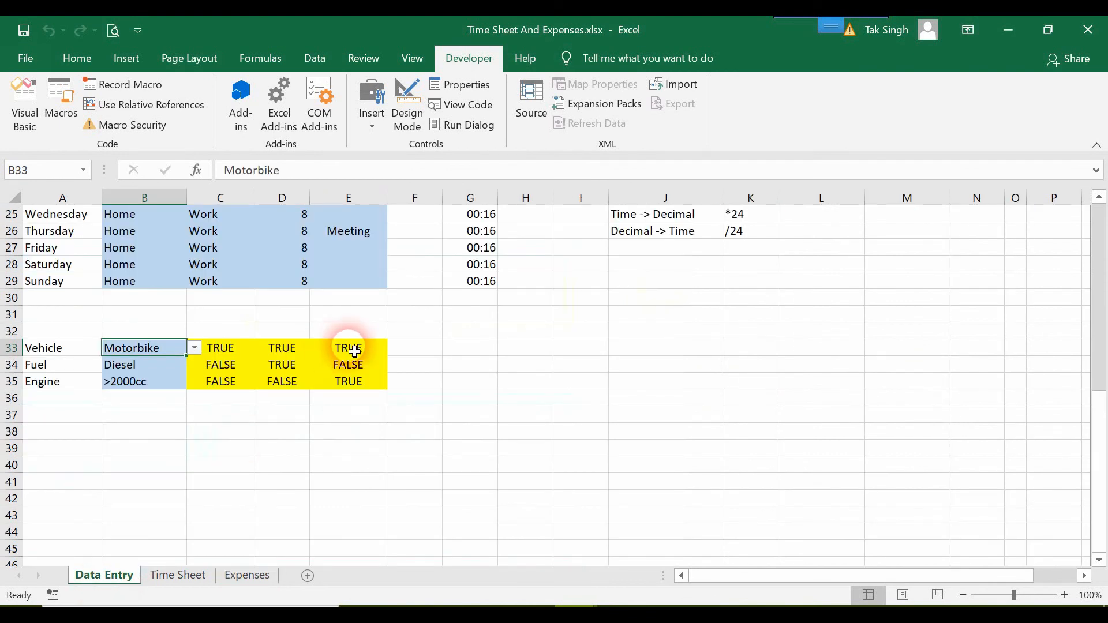
pyautogui.click(439, 330)
pyautogui.click(477, 329)
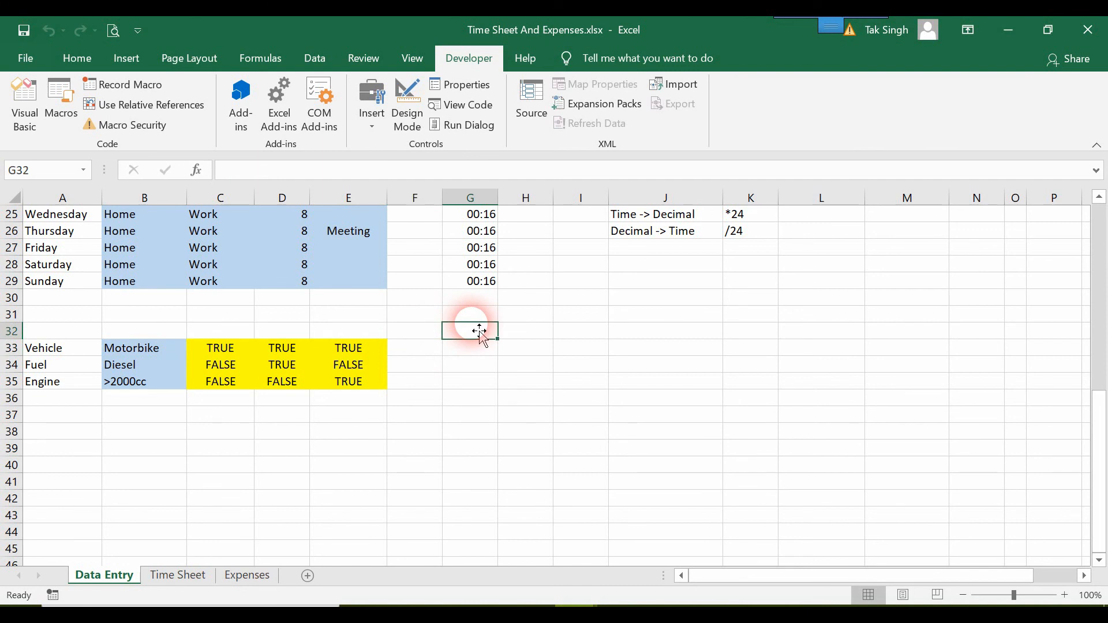
pyautogui.write('Radio Button')
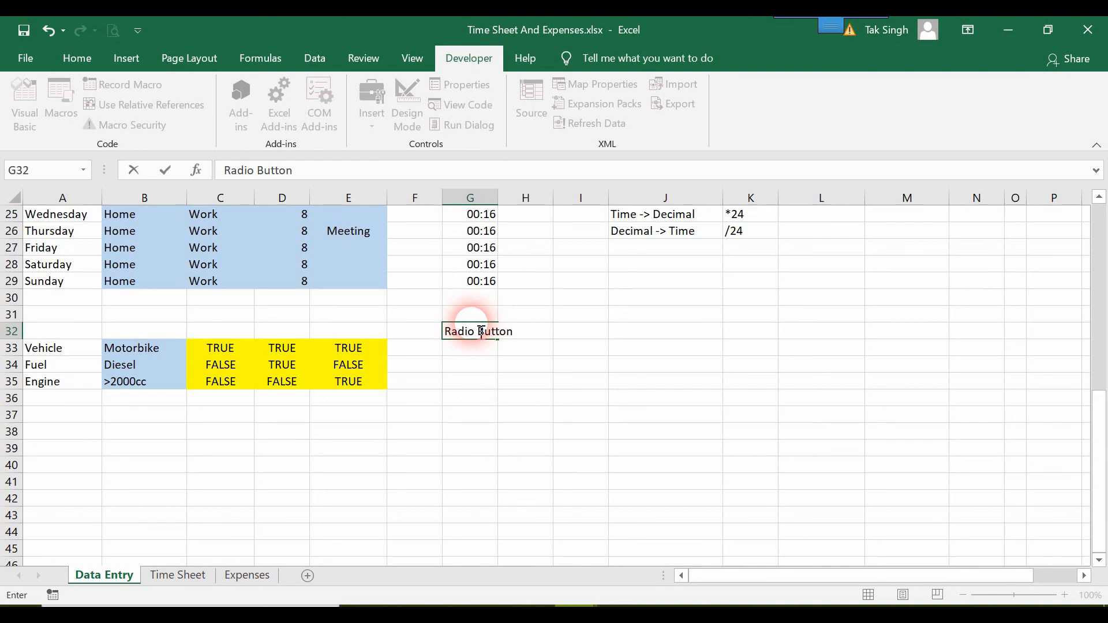
pyautogui.press('Return')
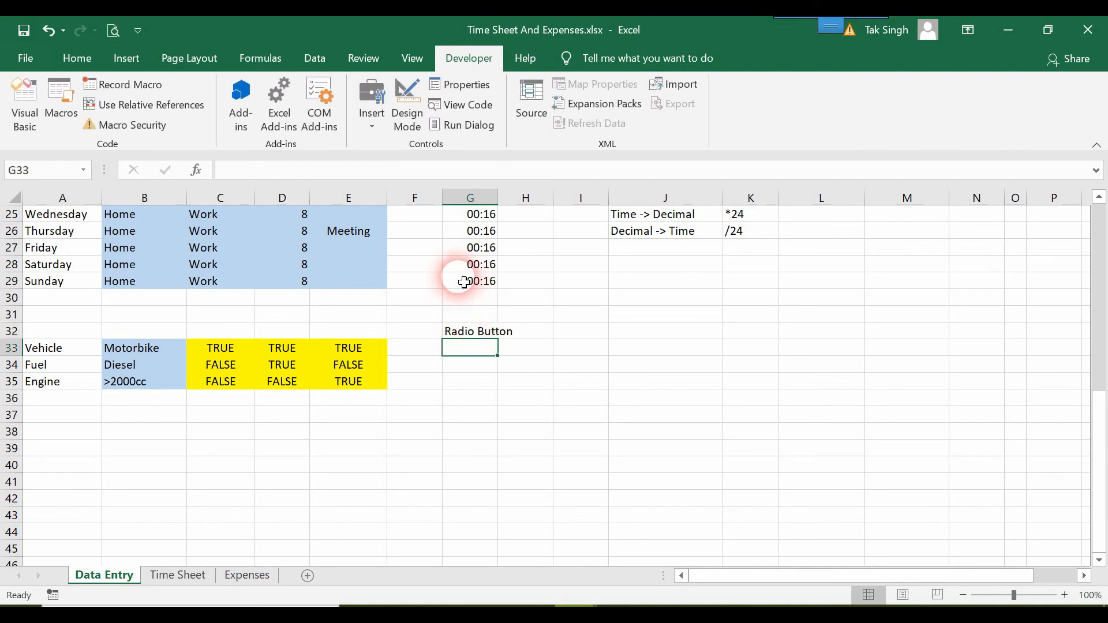
# Break the "Radio Button" heading in cell G32 onto two lines within the cell, keeping column G's original width.
pyautogui.moveTo(510, 203); pyautogui.dragTo(508, 199)
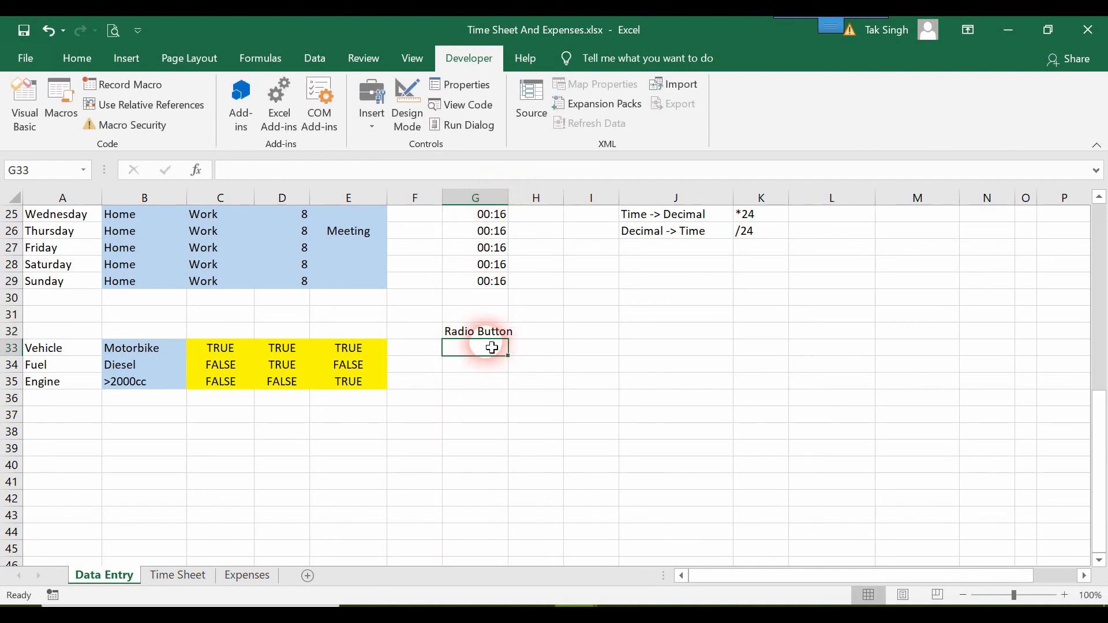
pyautogui.hotkey('ctrl', 'z')
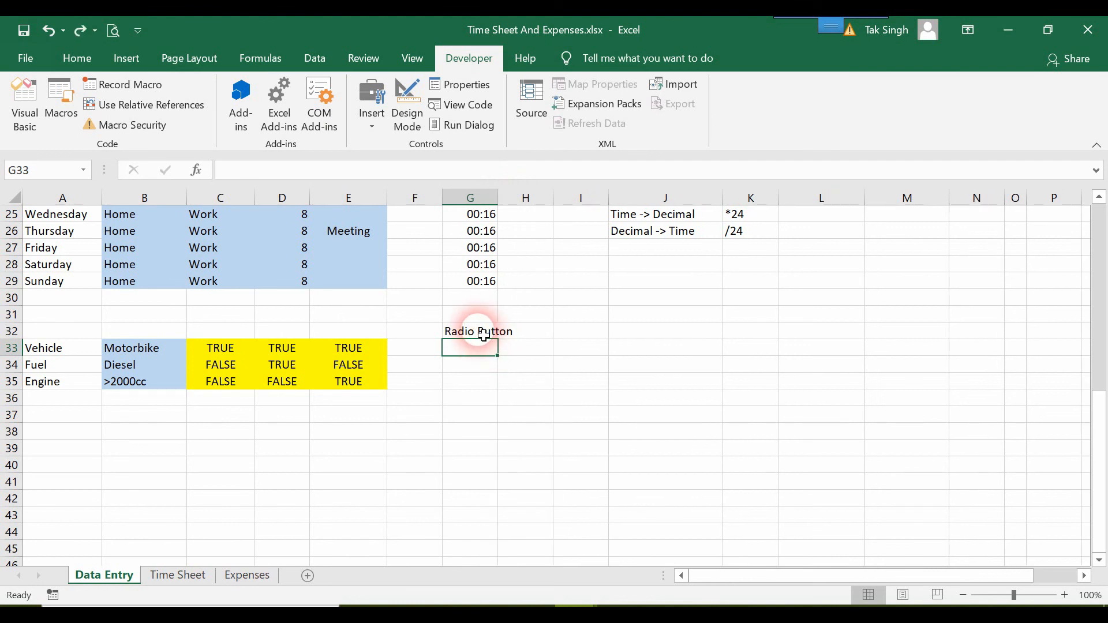
pyautogui.click(484, 334)
pyautogui.doubleClick(486, 334)
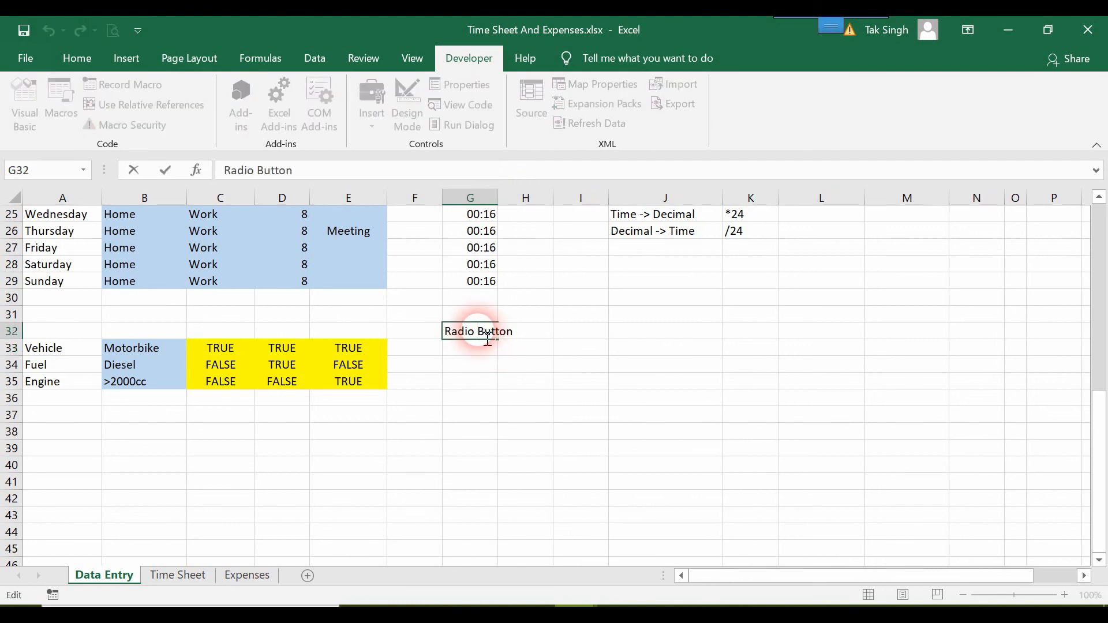
pyautogui.hotkey('alt', 'Return')
pyautogui.press('Return')
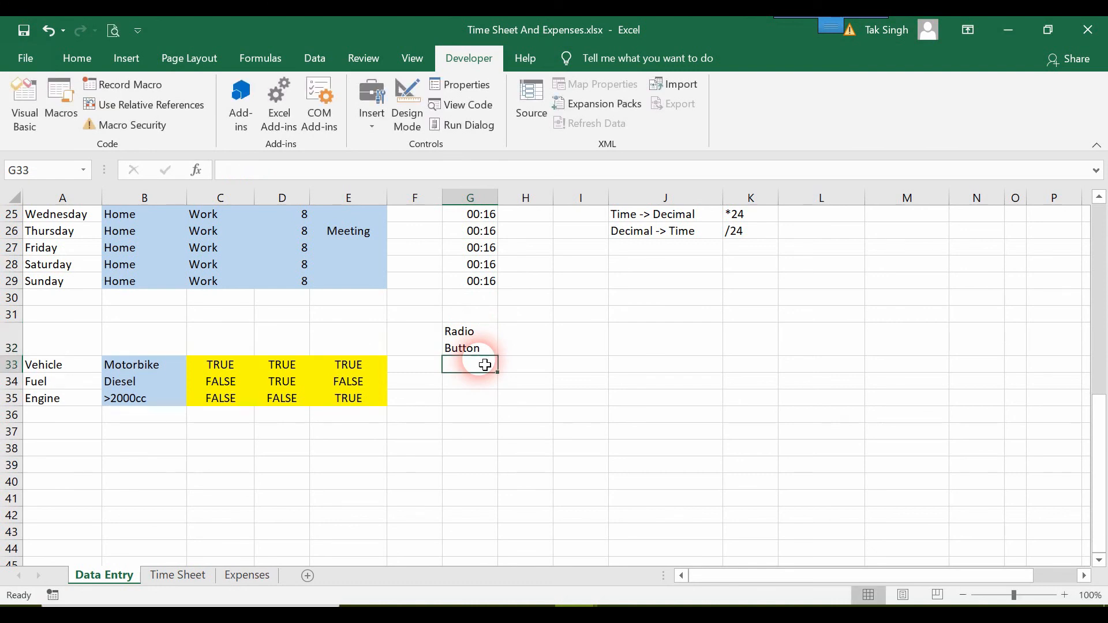
# Link the three vehicle type option buttons on the Expenses sheet to cell G33 of the Data Entry sheet.
pyautogui.click(254, 579)
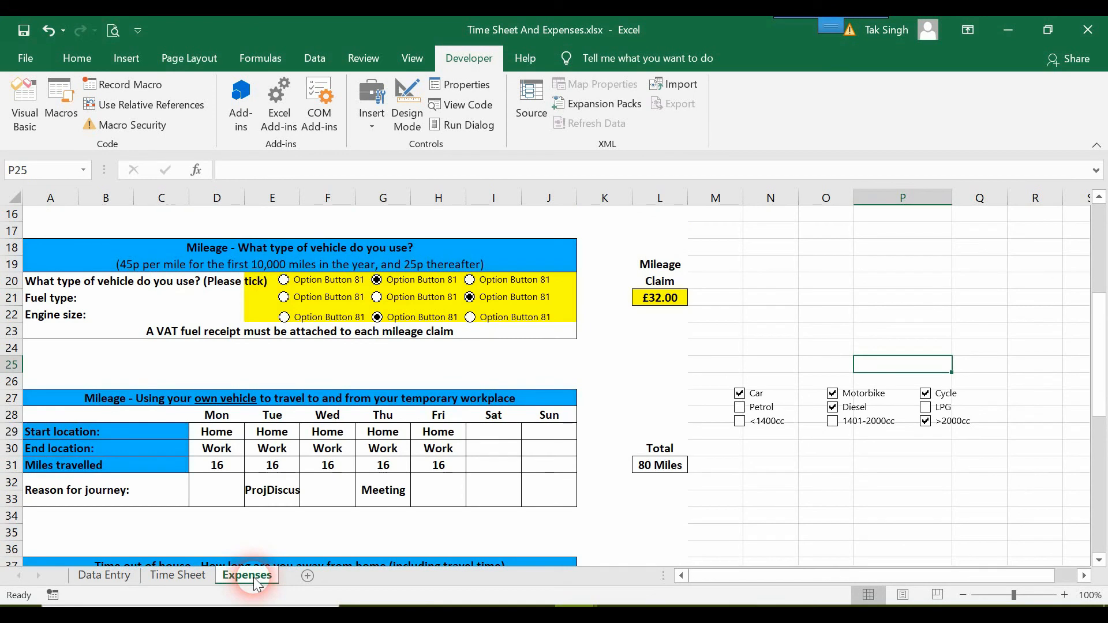
pyautogui.keyDown('ctrl'); pyautogui.click(324, 283); pyautogui.keyUp('ctrl')
pyautogui.keyDown('ctrl'); pyautogui.click(413, 281); pyautogui.keyUp('ctrl')
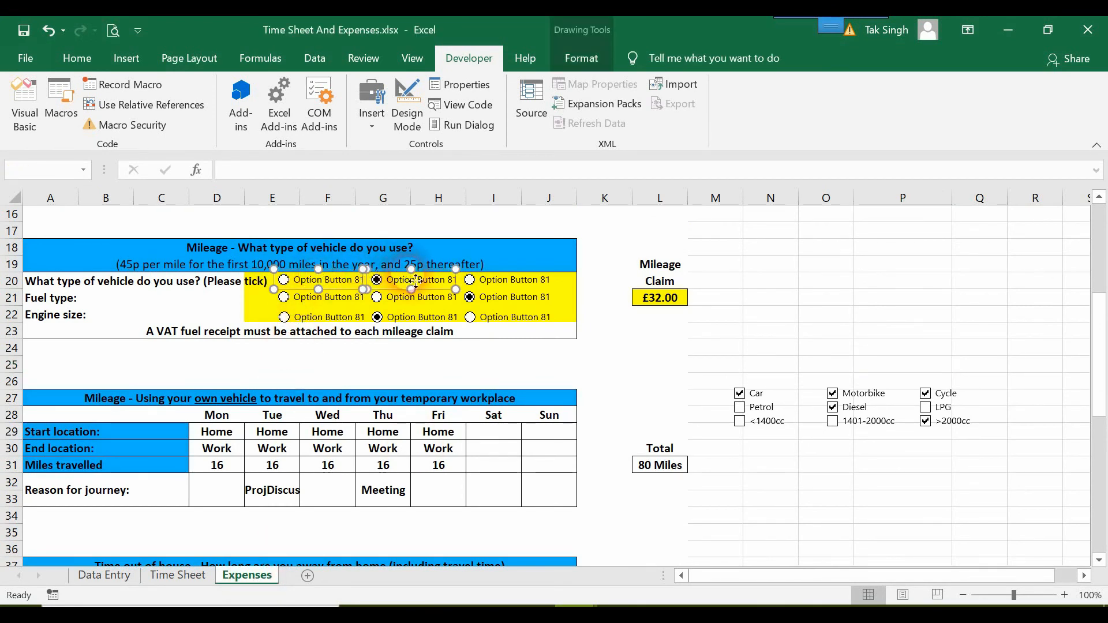
pyautogui.keyDown('ctrl'); pyautogui.click(536, 281); pyautogui.keyUp('ctrl')
pyautogui.rightClick(539, 281)
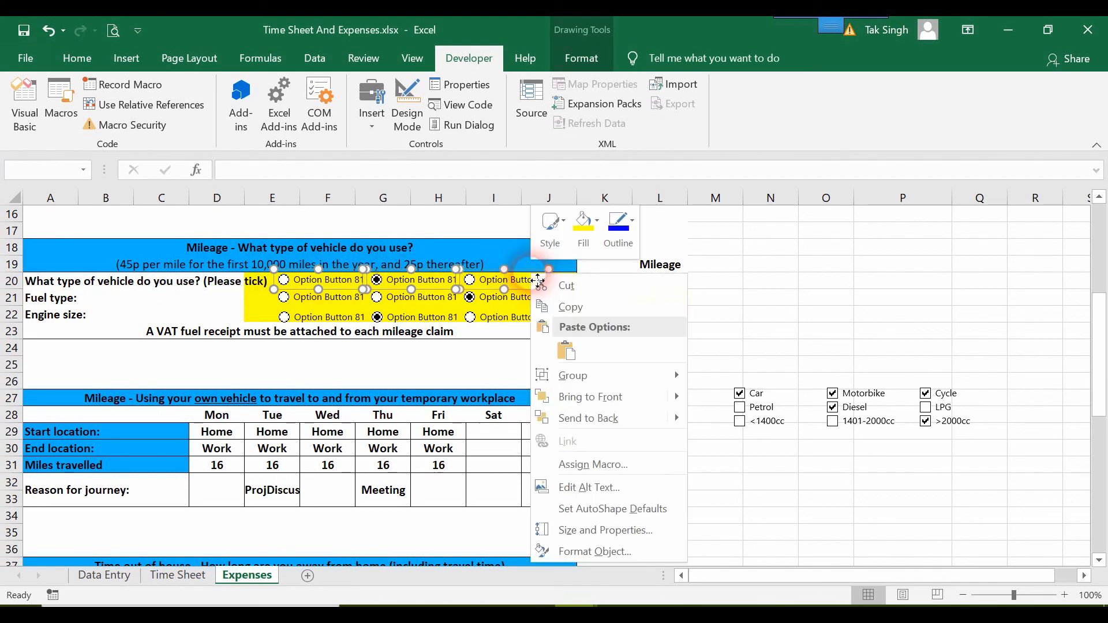
pyautogui.click(599, 553)
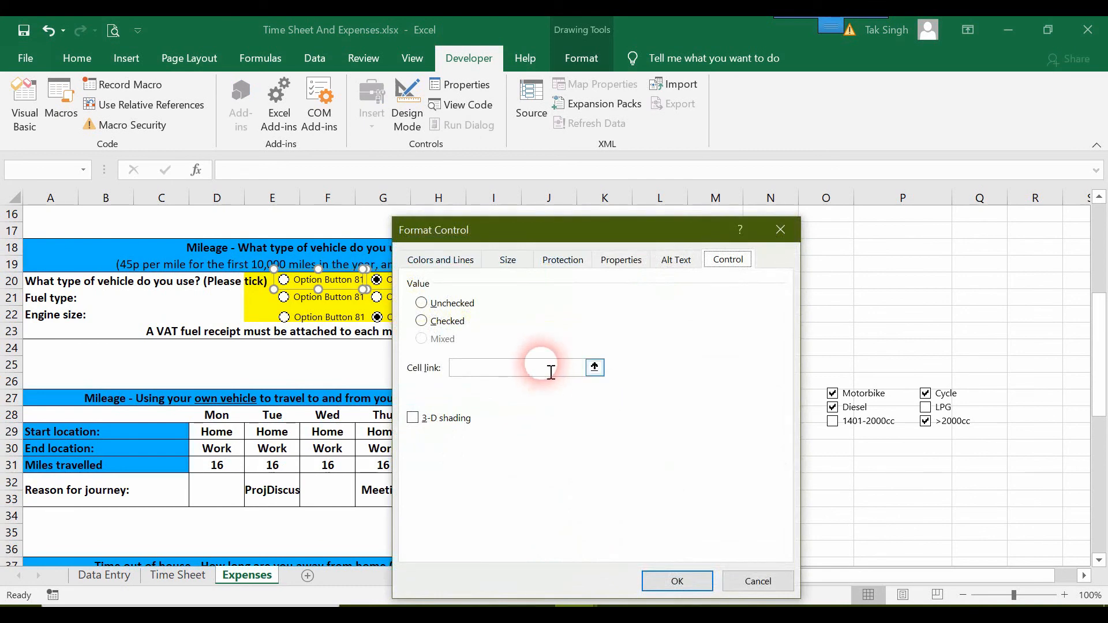
pyautogui.click(594, 369)
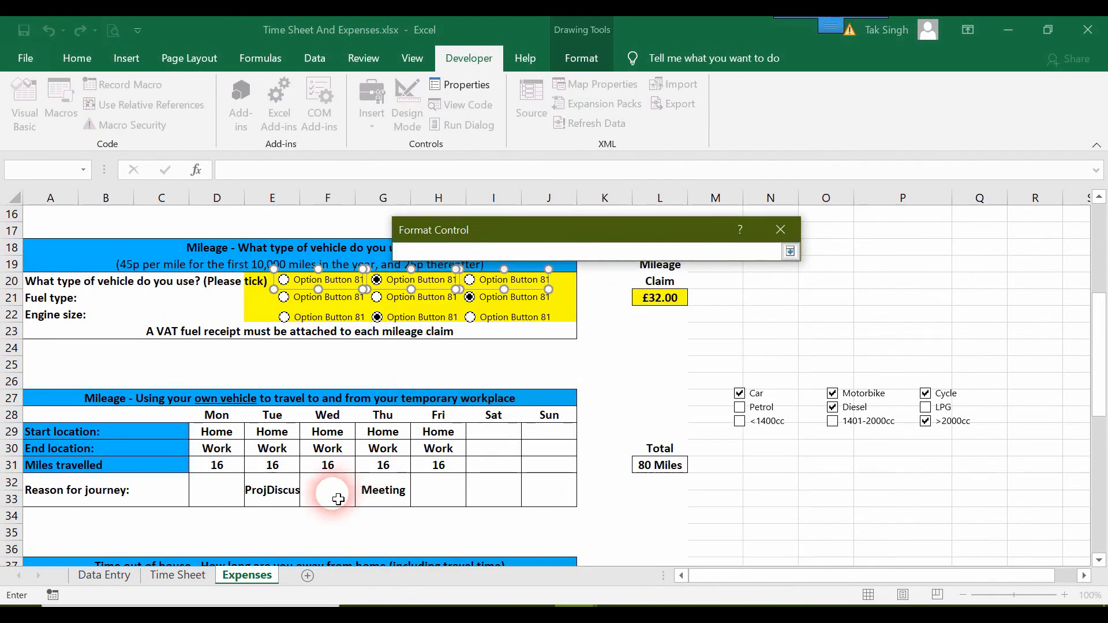
pyautogui.click(128, 584)
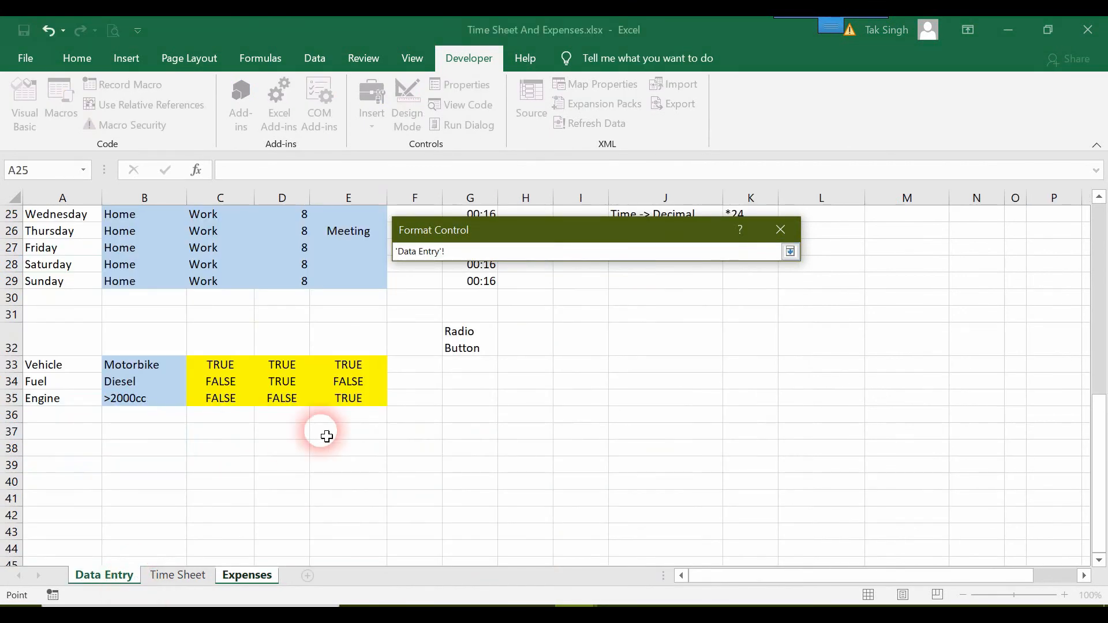
pyautogui.click(462, 372)
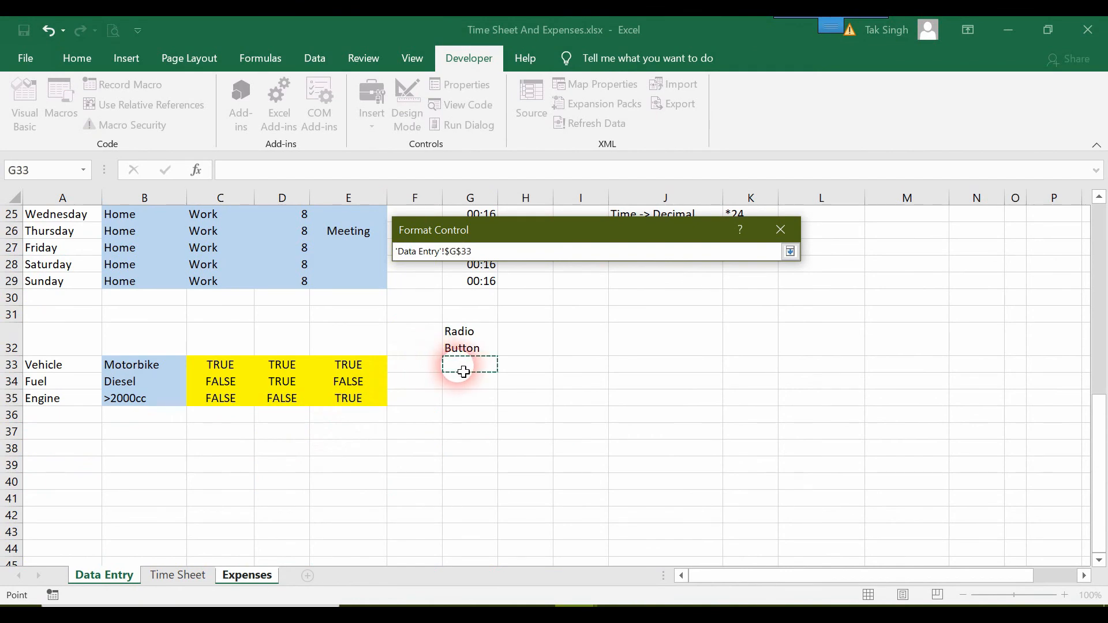
pyautogui.press('Return')
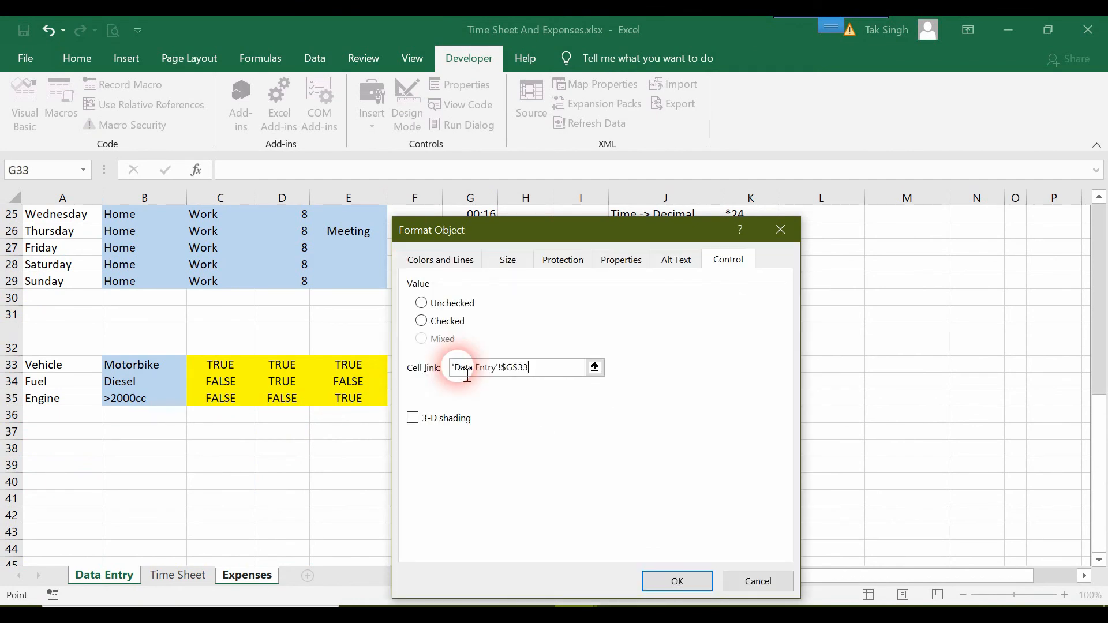
pyautogui.click(710, 587)
pyautogui.click(485, 359)
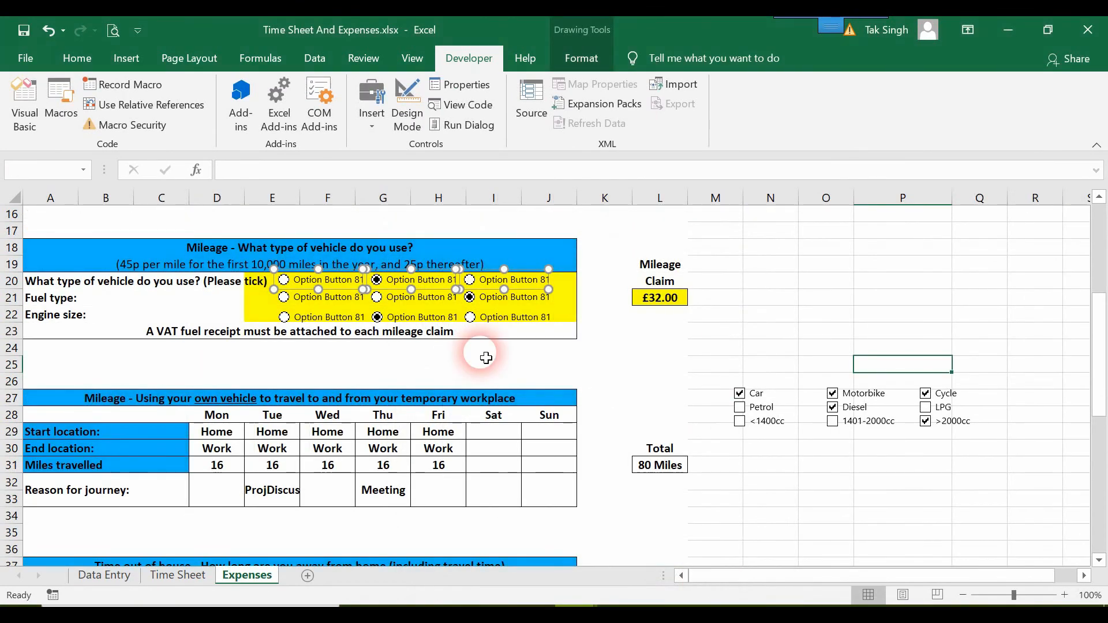
# Link the three fuel type option buttons on the Expenses sheet to cell G34 of the Data Entry sheet.
pyautogui.keyDown('ctrl'); pyautogui.click(312, 297); pyautogui.keyUp('ctrl')
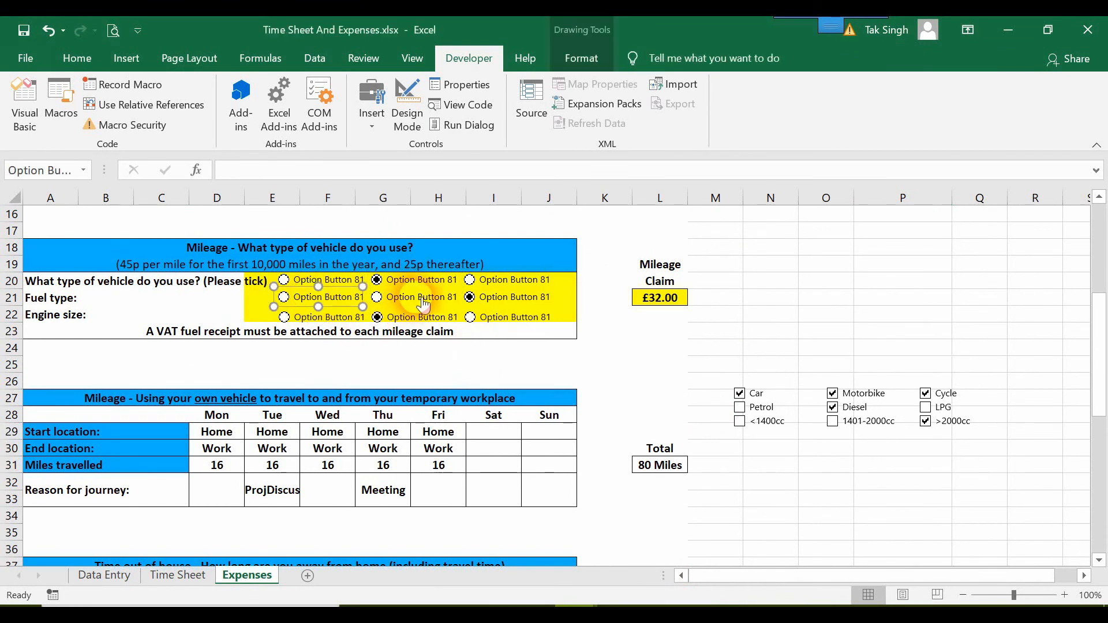
pyautogui.keyDown('ctrl'); pyautogui.click(423, 302); pyautogui.keyUp('ctrl')
pyautogui.keyDown('ctrl'); pyautogui.click(505, 301); pyautogui.keyUp('ctrl')
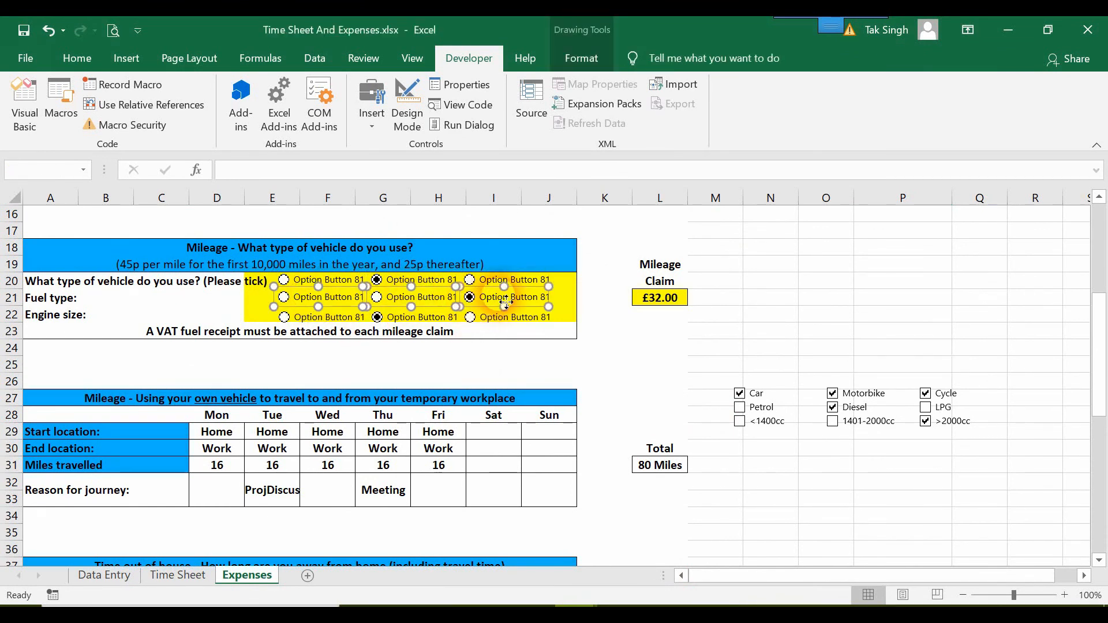
pyautogui.rightClick(505, 301)
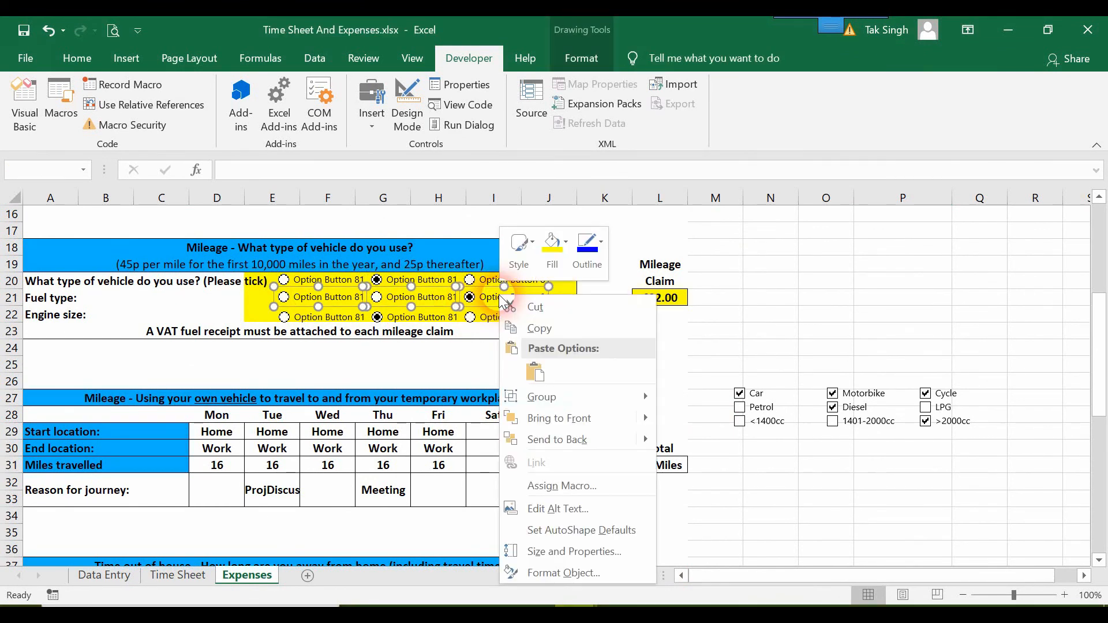
pyautogui.click(564, 573)
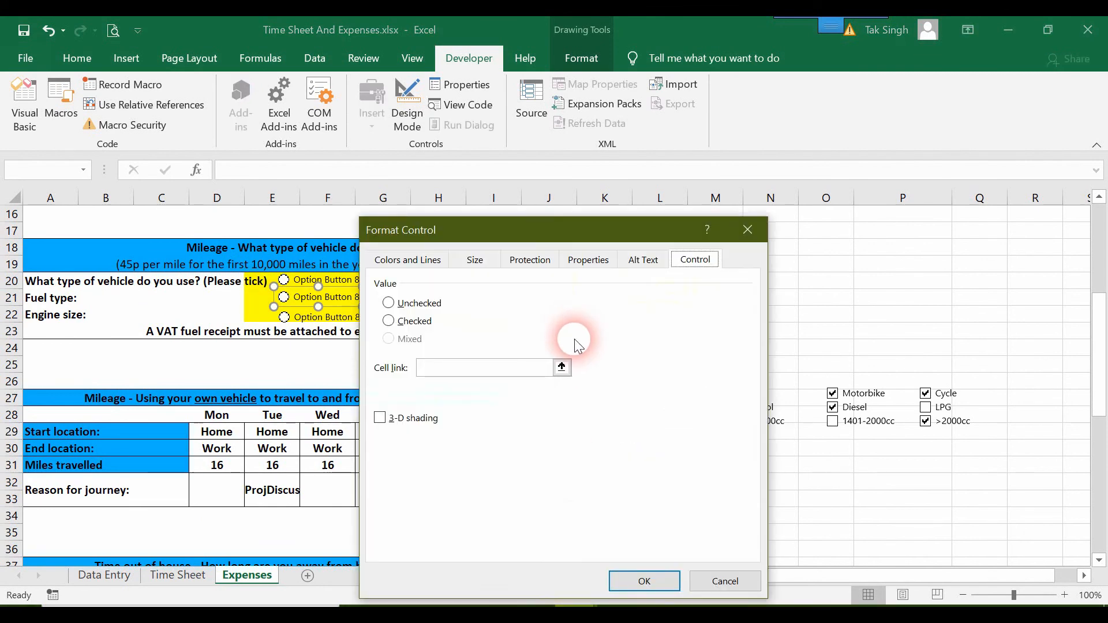
pyautogui.click(563, 369)
pyautogui.click(115, 580)
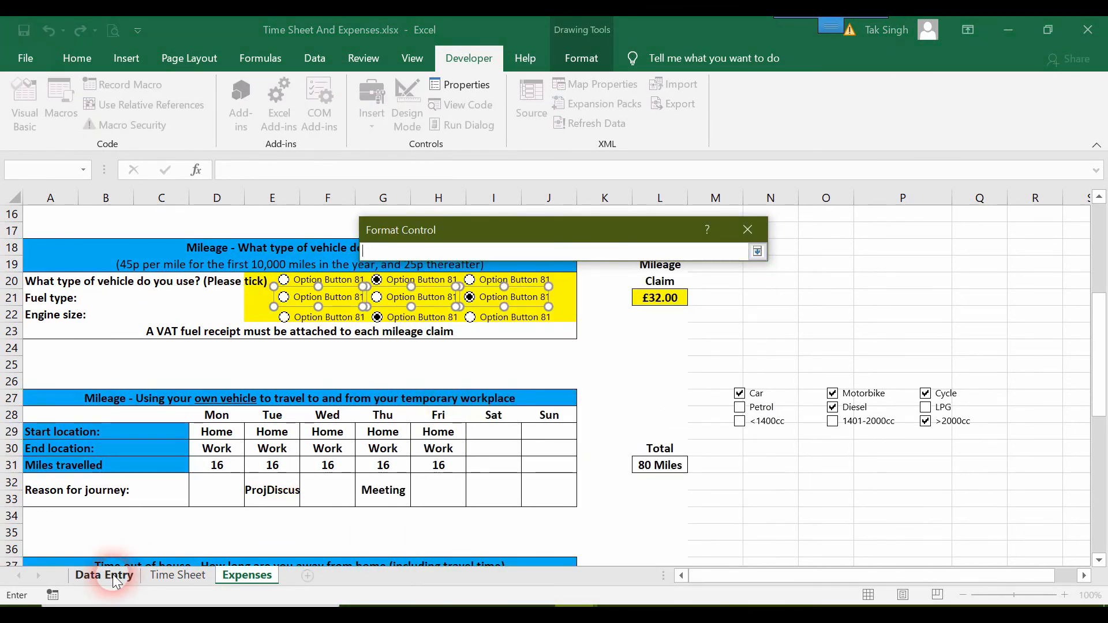
pyautogui.click(483, 387)
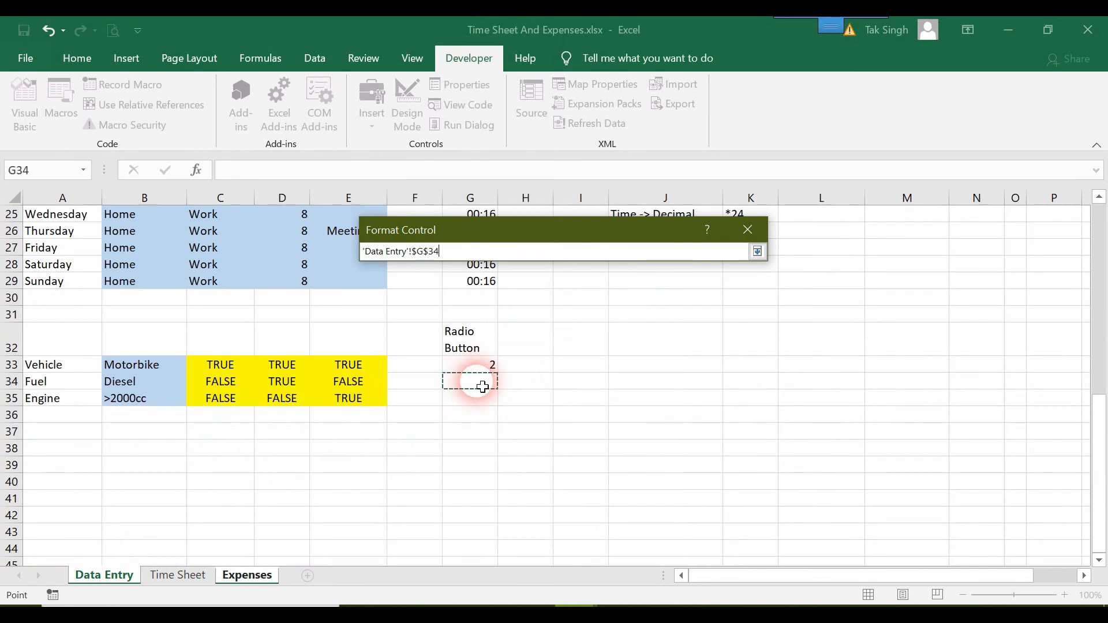
pyautogui.press('Return')
pyautogui.press('Return')
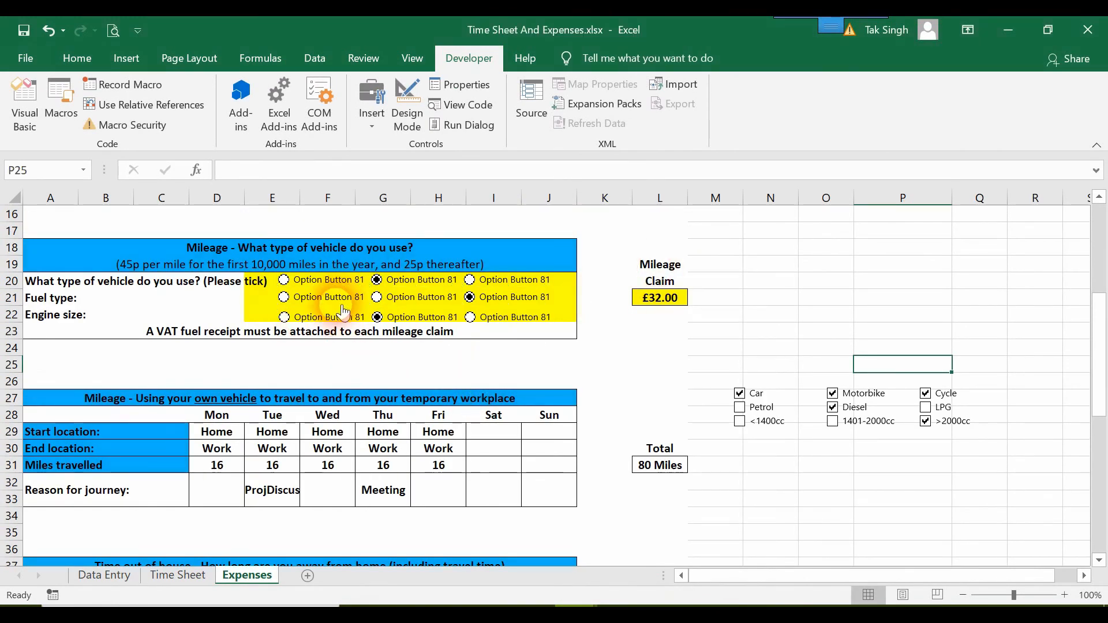
# Link the three engine size option buttons to cell G35 of the Data Entry sheet, and clear the selection by selecting cell J24.
pyautogui.keyDown('ctrl'); pyautogui.click(344, 302); pyautogui.keyUp('ctrl')
pyautogui.press('Escape')
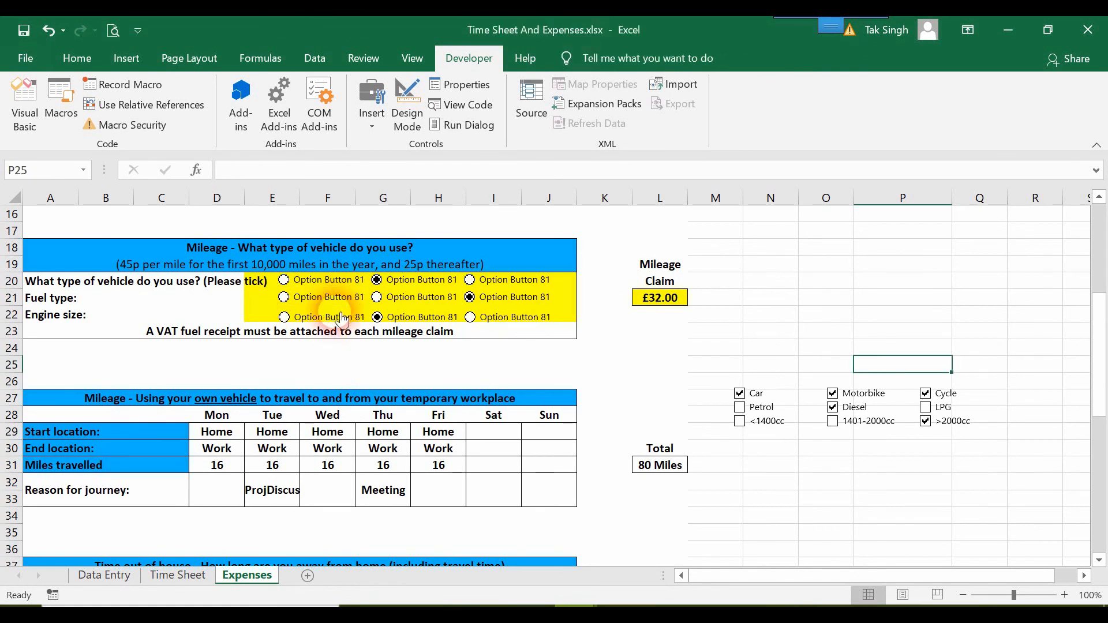
pyautogui.keyDown('ctrl'); pyautogui.click(343, 317); pyautogui.keyUp('ctrl')
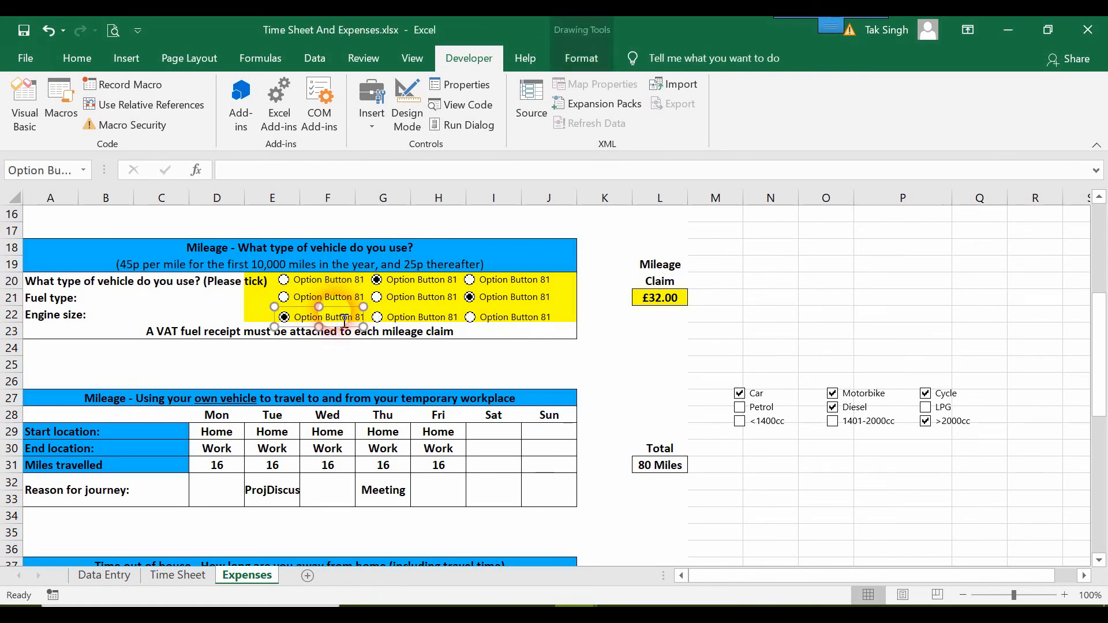
pyautogui.keyDown('ctrl'); pyautogui.click(404, 318); pyautogui.keyUp('ctrl')
pyautogui.keyDown('ctrl'); pyautogui.click(496, 319); pyautogui.keyUp('ctrl')
pyautogui.rightClick(495, 316)
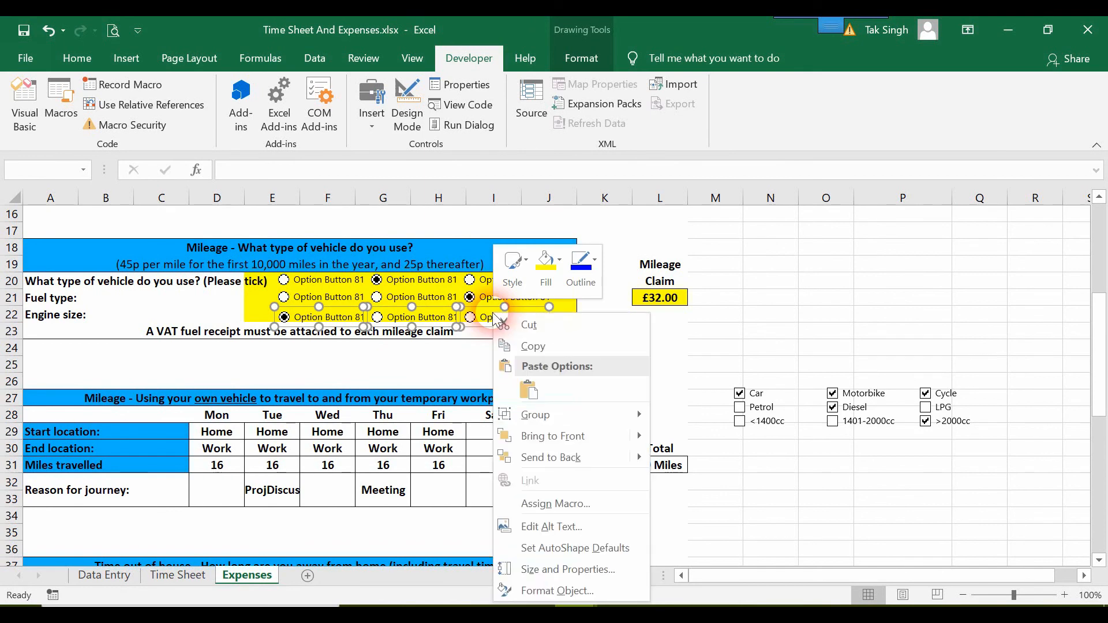
pyautogui.click(547, 589)
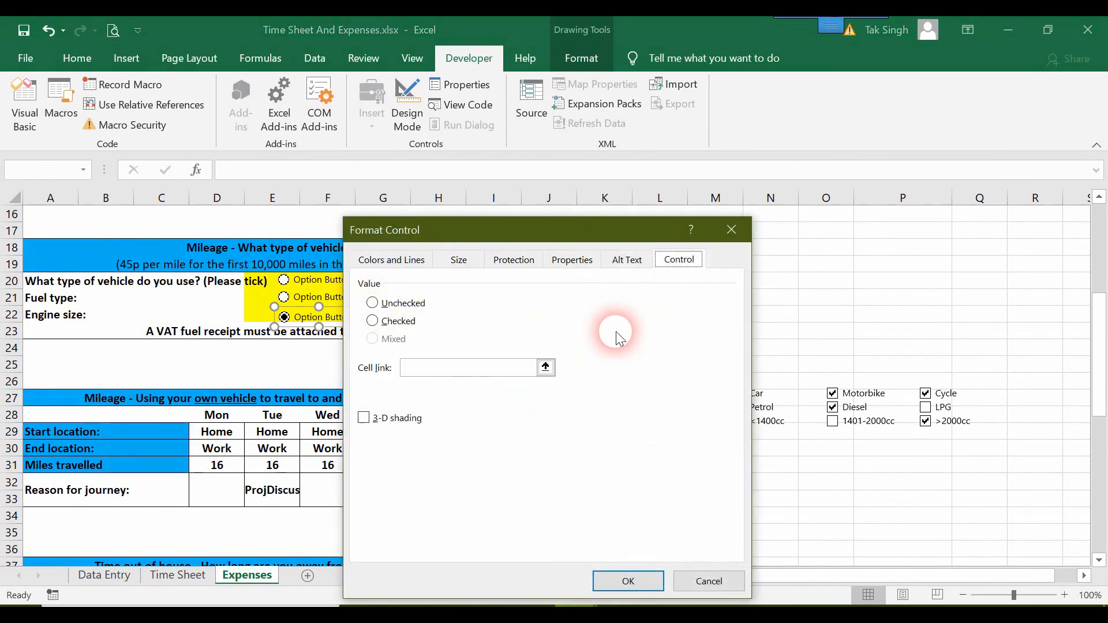
pyautogui.click(545, 370)
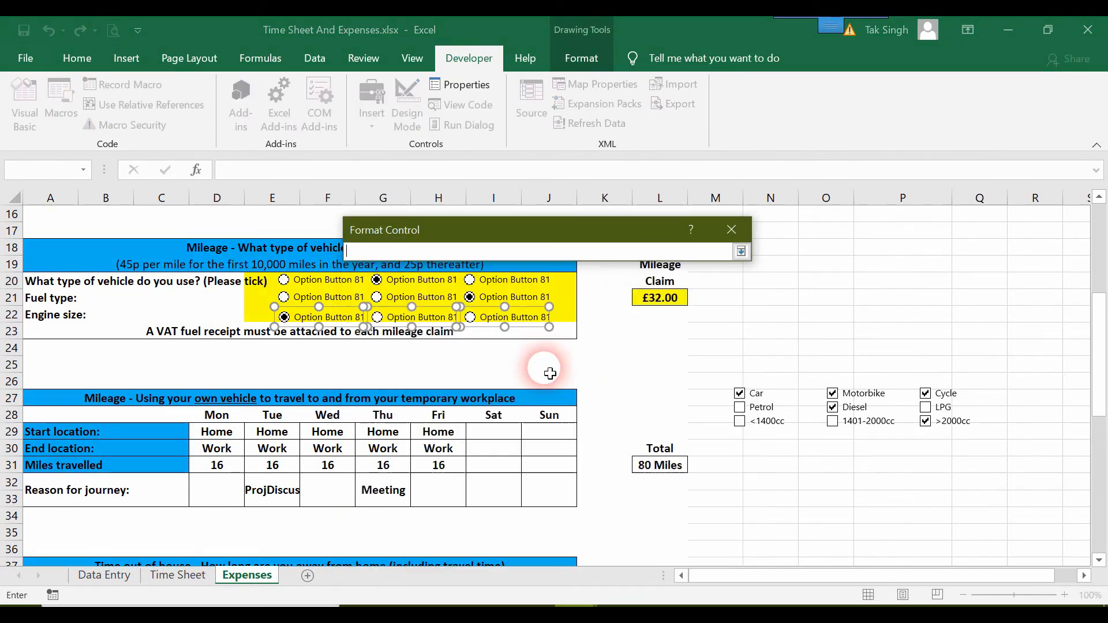
pyautogui.click(123, 579)
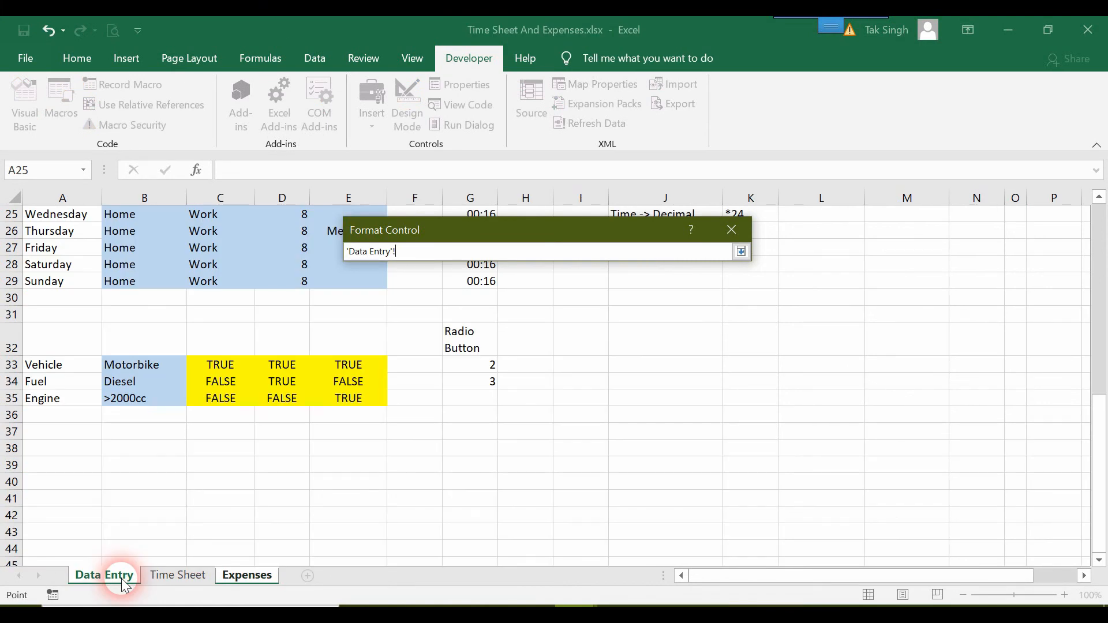
pyautogui.click(465, 400)
pyautogui.press('Return')
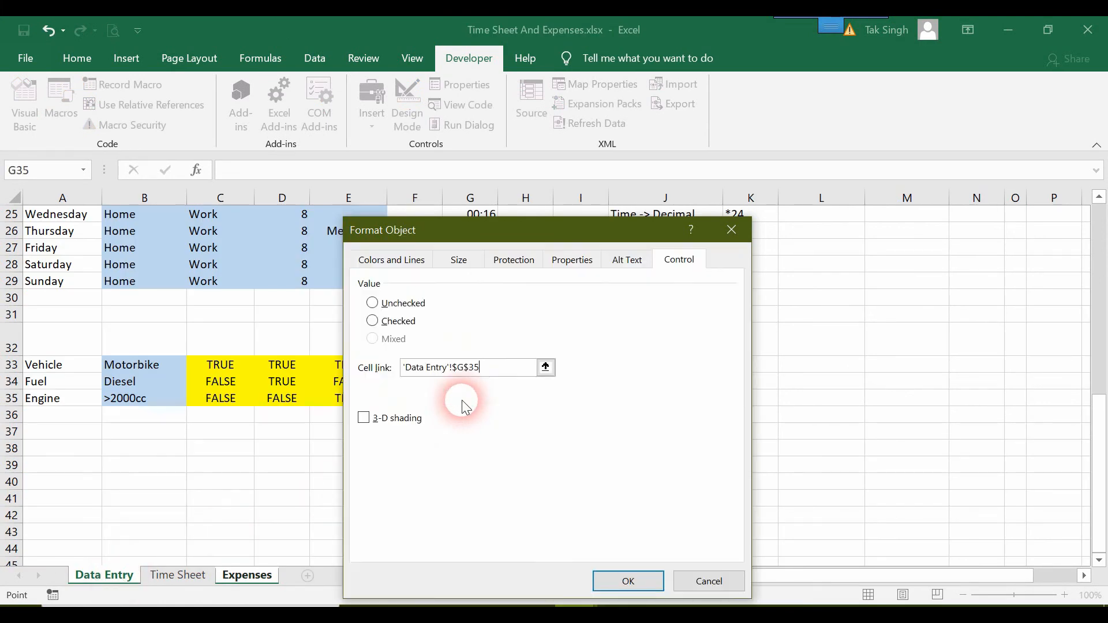
pyautogui.press('Return')
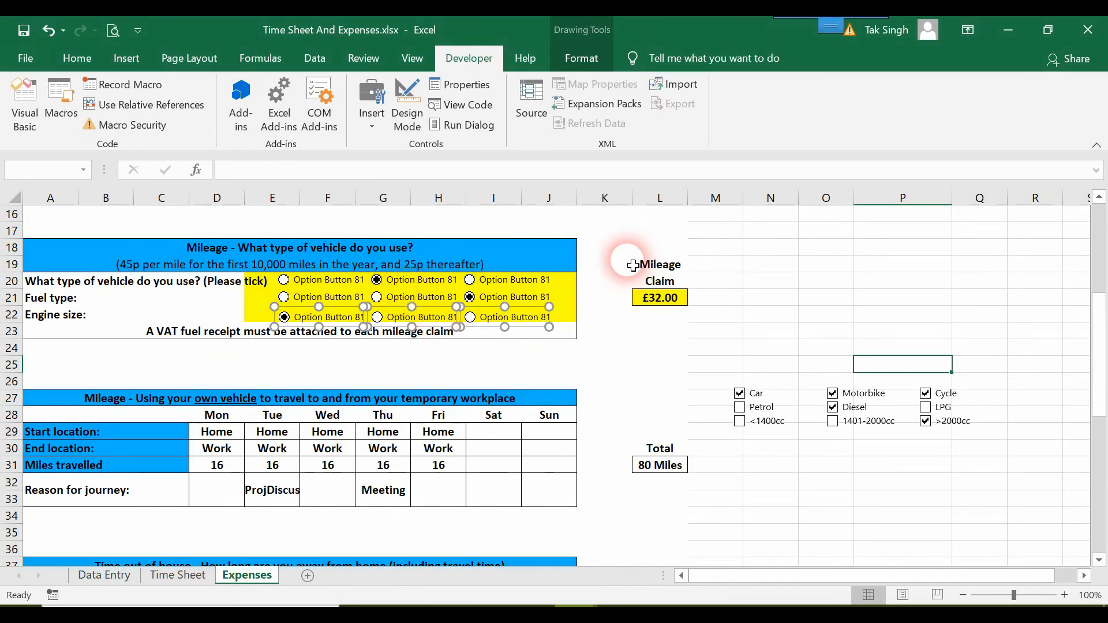
pyautogui.moveTo(634, 265); pyautogui.dragTo(58, 298)
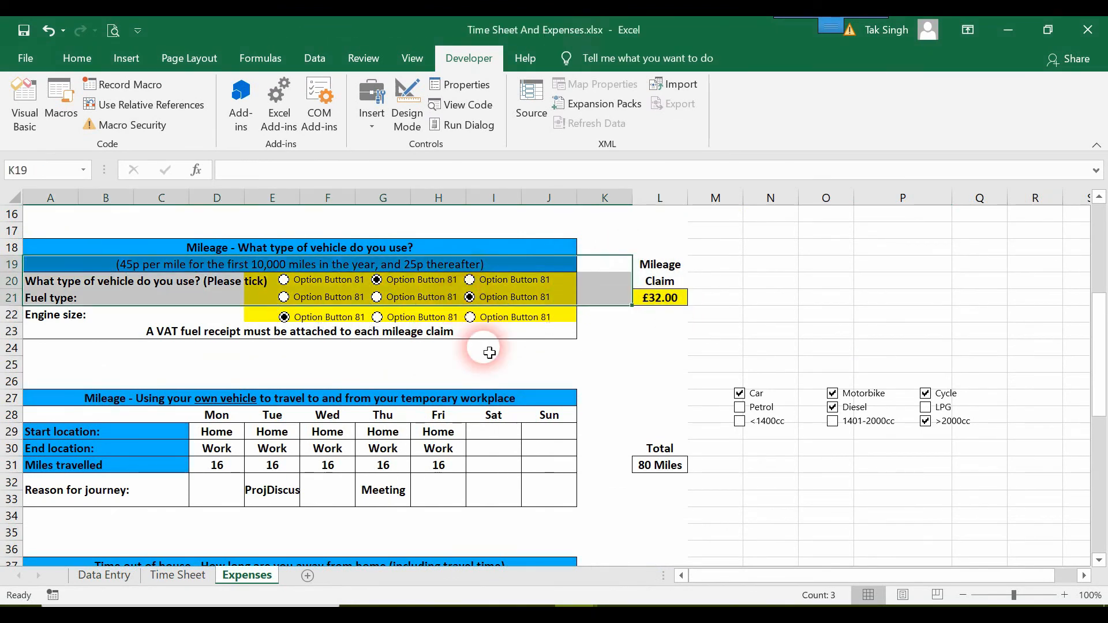
pyautogui.click(571, 352)
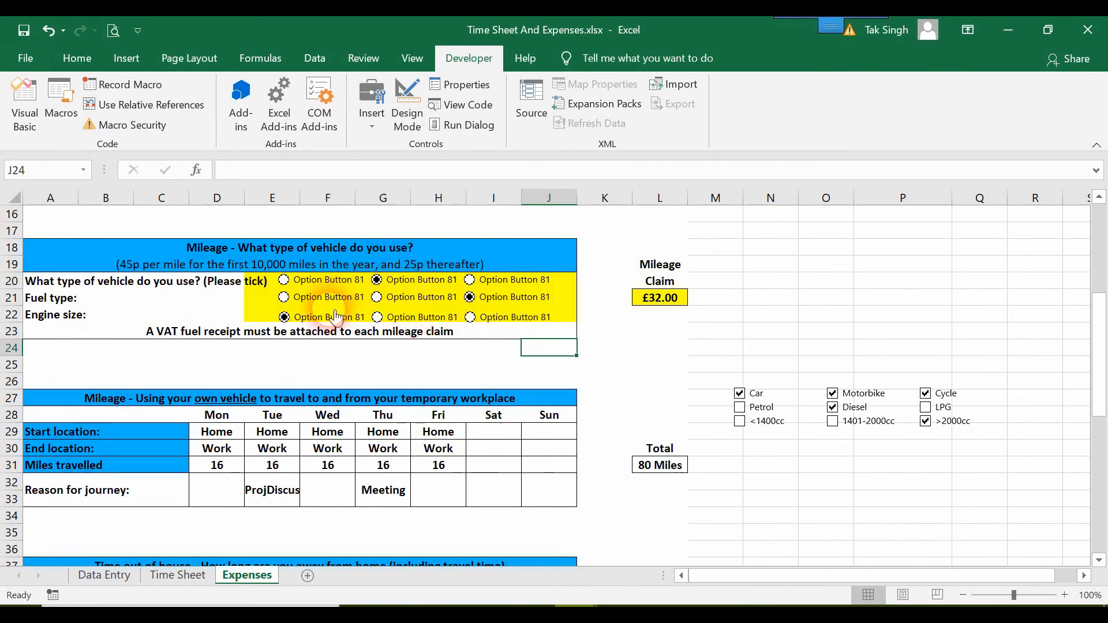
# Start an IF formula in cell G33 of the Data Entry sheet that returns 1 when B33 equals "Car".
pyautogui.click(123, 575)
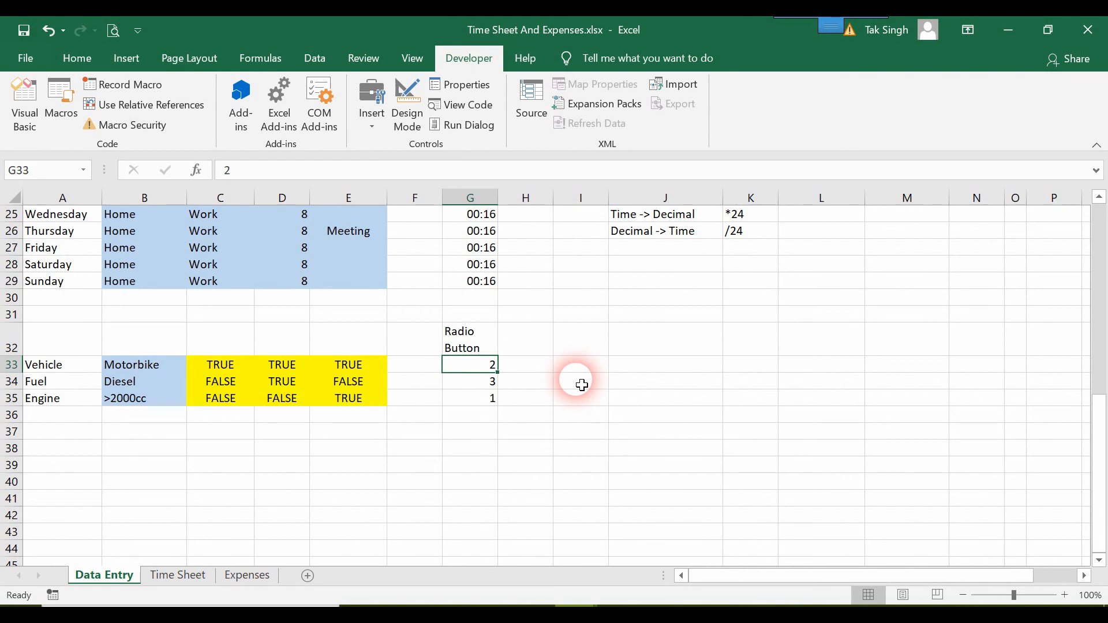
pyautogui.write('if')
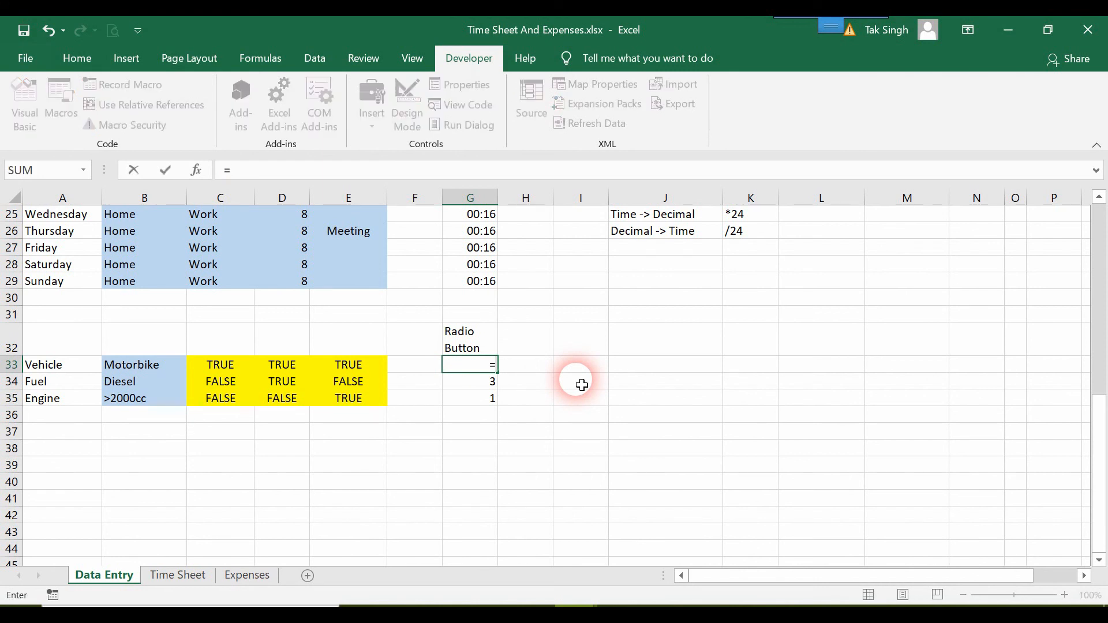
pyautogui.write('if(')
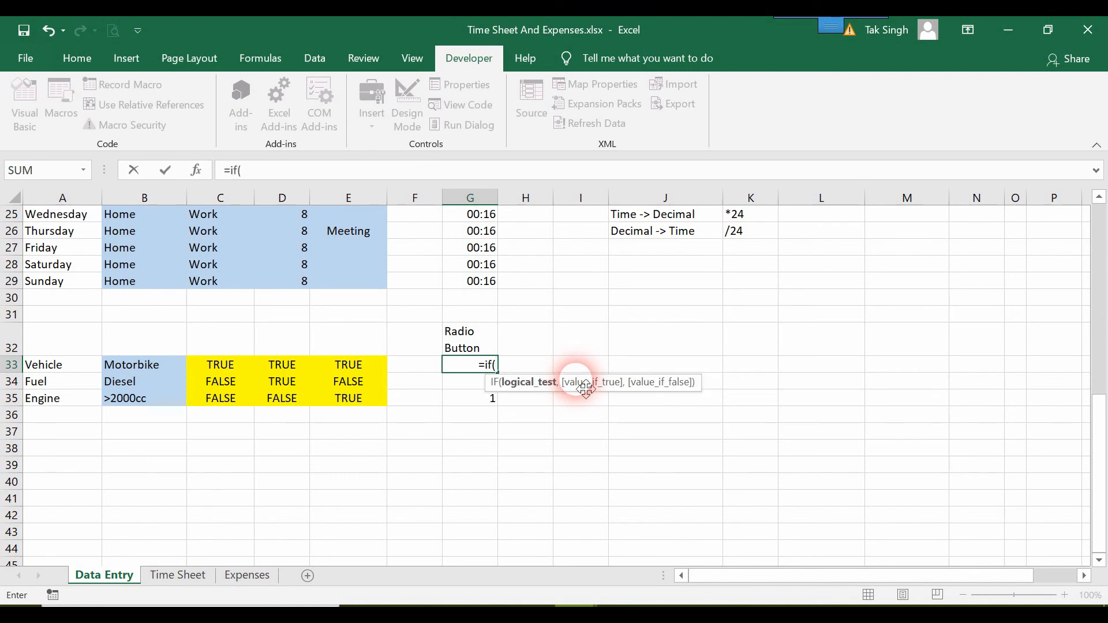
pyautogui.press('Left')
pyautogui.press('Left')
pyautogui.press('Left')
pyautogui.press('Left')
pyautogui.press('Left')
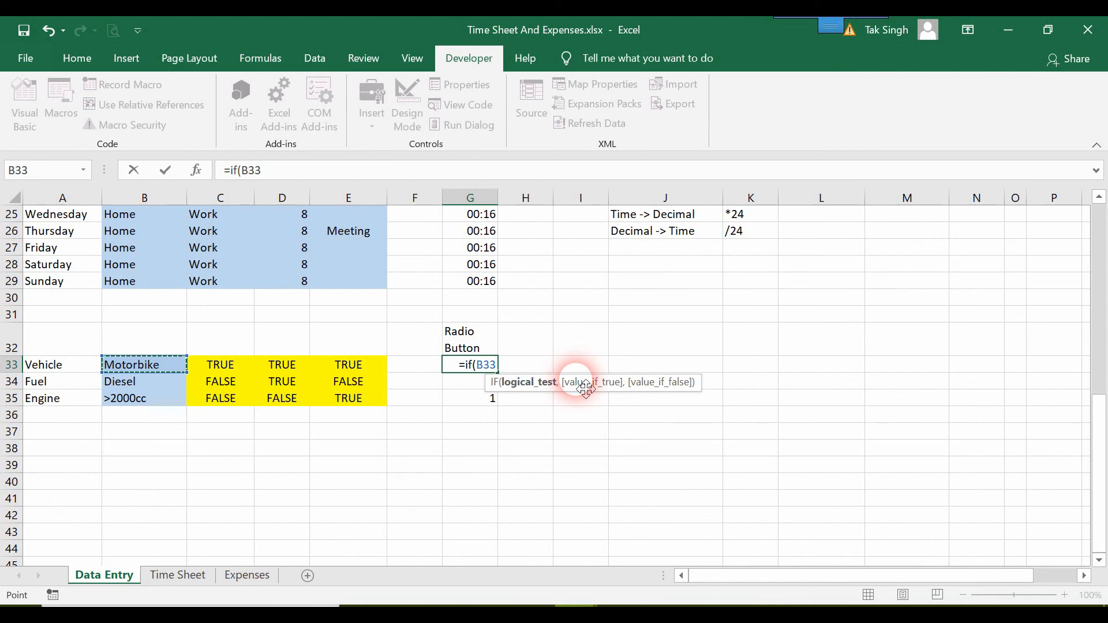
pyautogui.write('=')
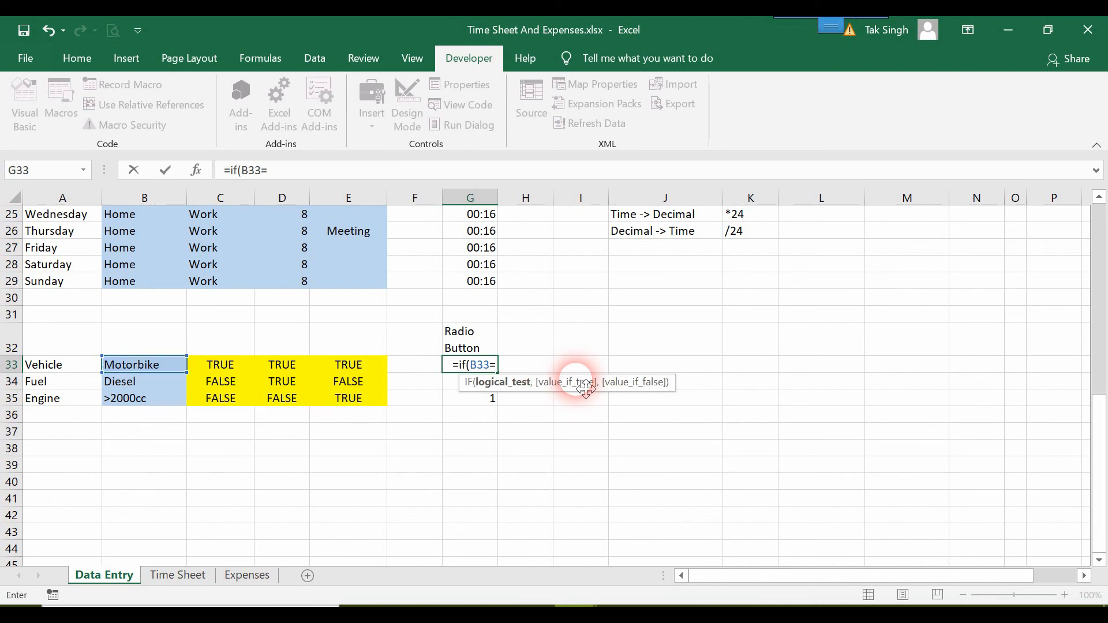
pyautogui.write('"')
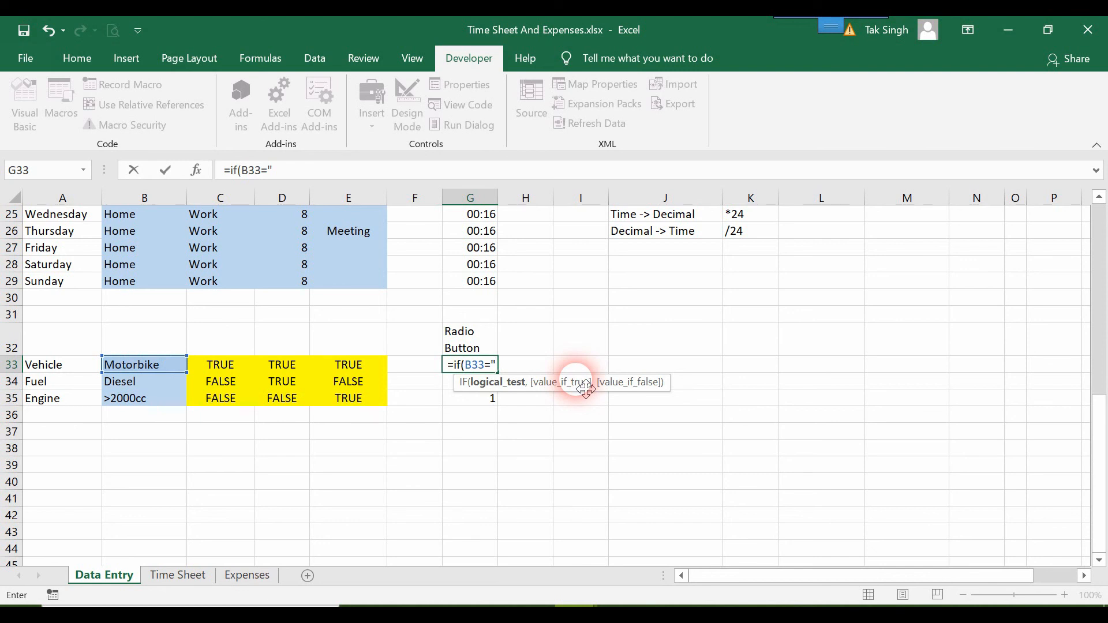
pyautogui.write('Car"')
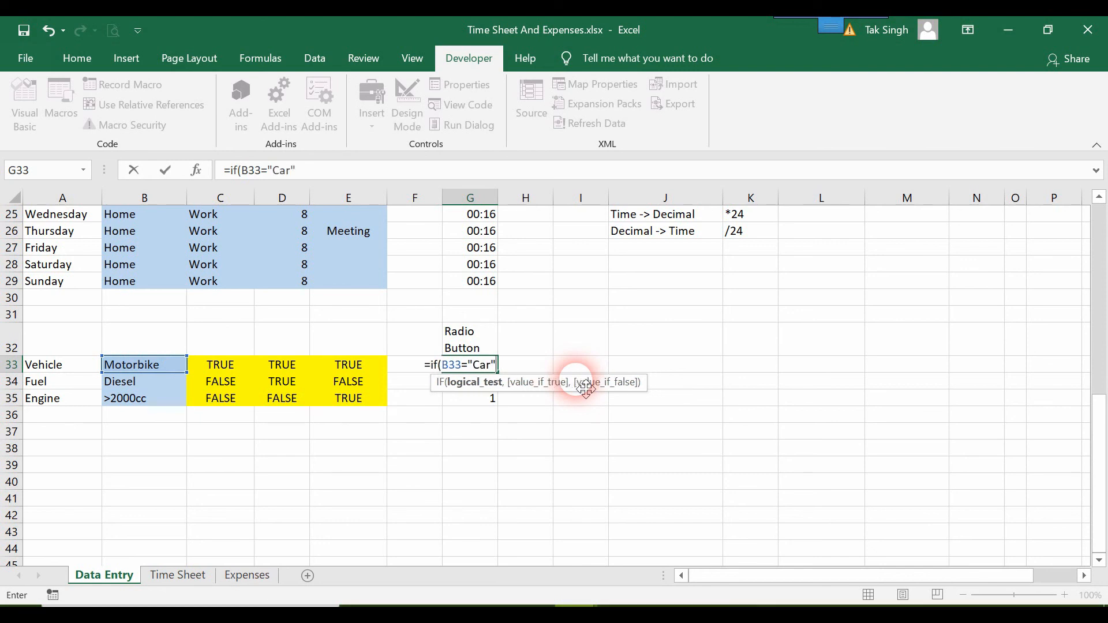
pyautogui.write(',')
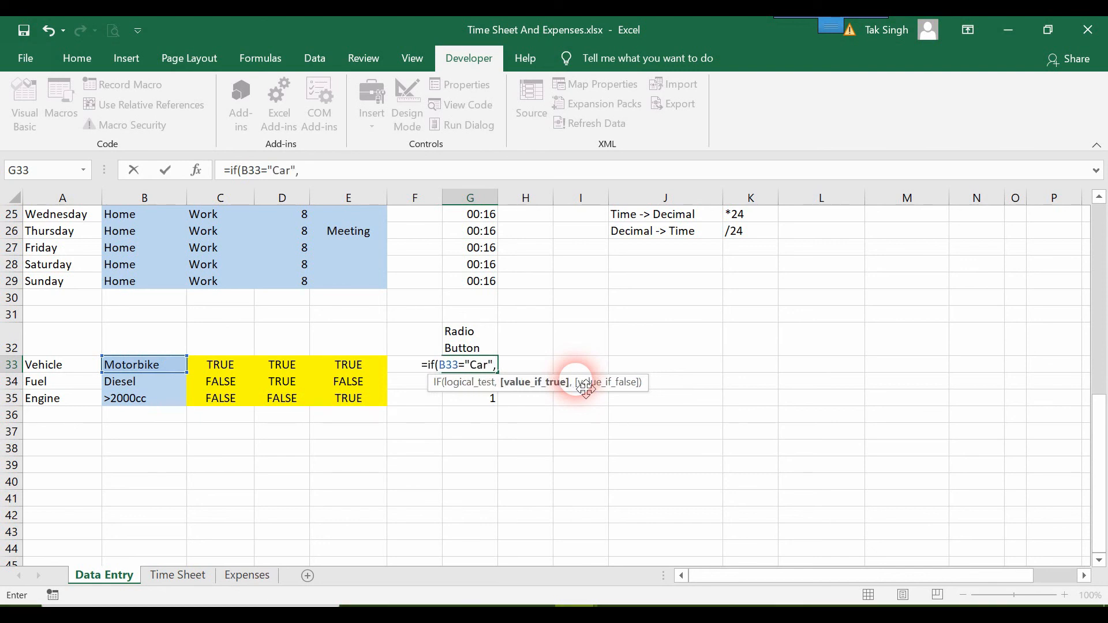
pyautogui.write('1')
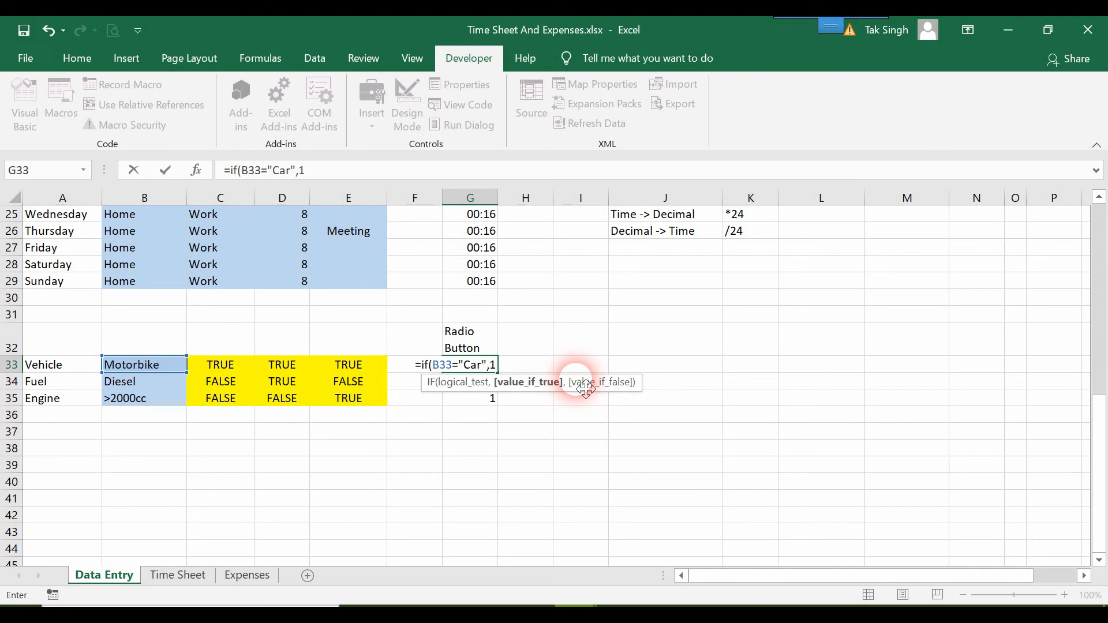
# Nest a second IF as the false value of the G33 formula, with the text "Motorbike" in its logical test.
pyautogui.write(',if')
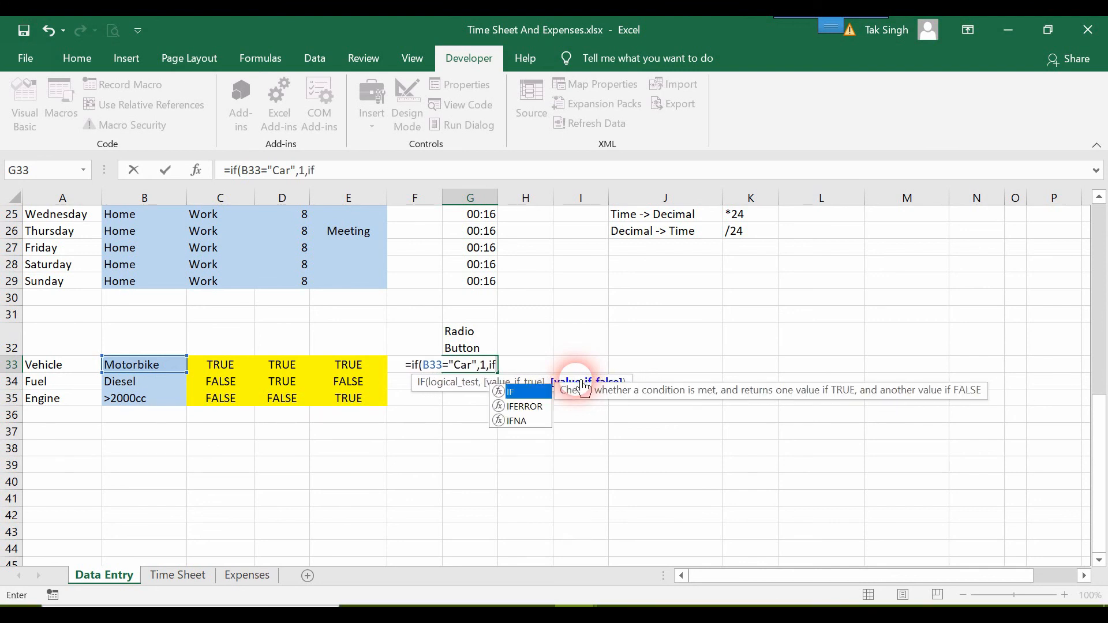
pyautogui.write('(')
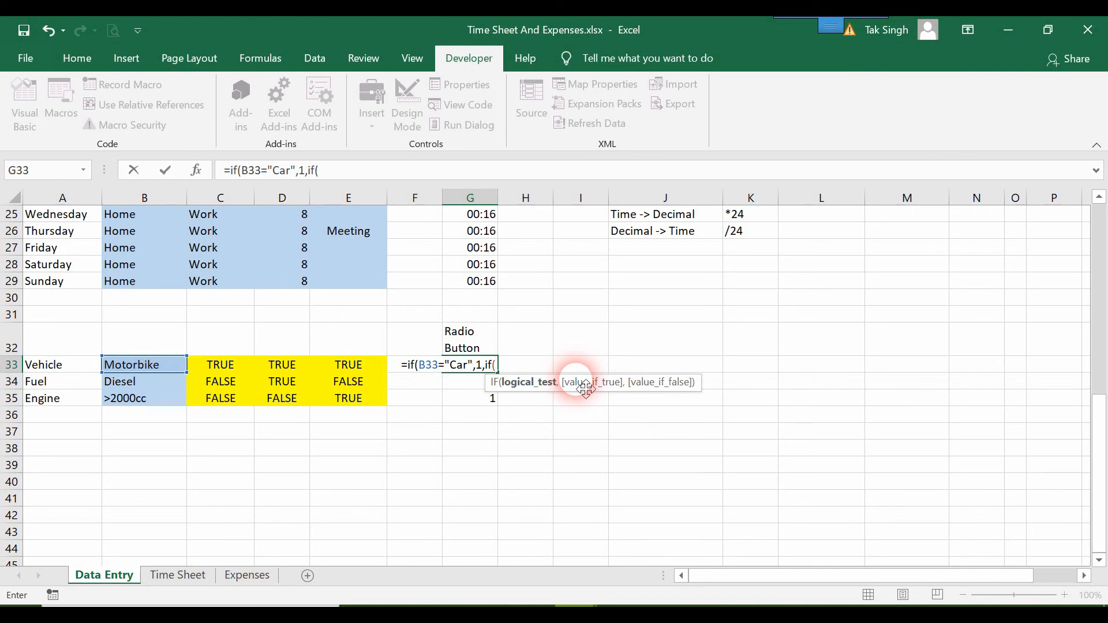
pyautogui.write('"')
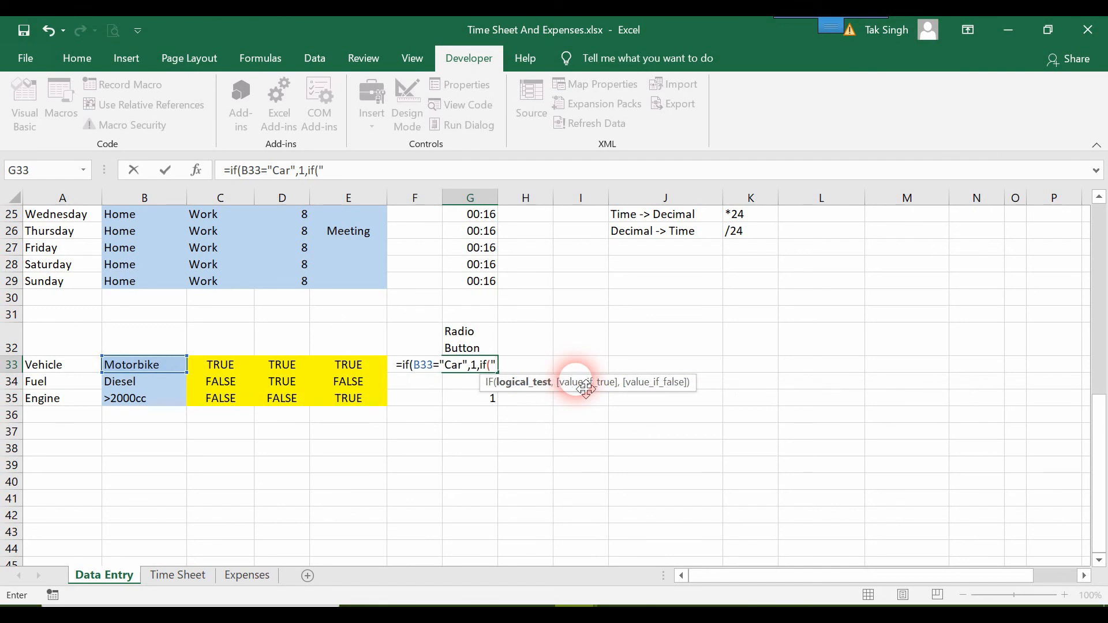
pyautogui.write('Mot')
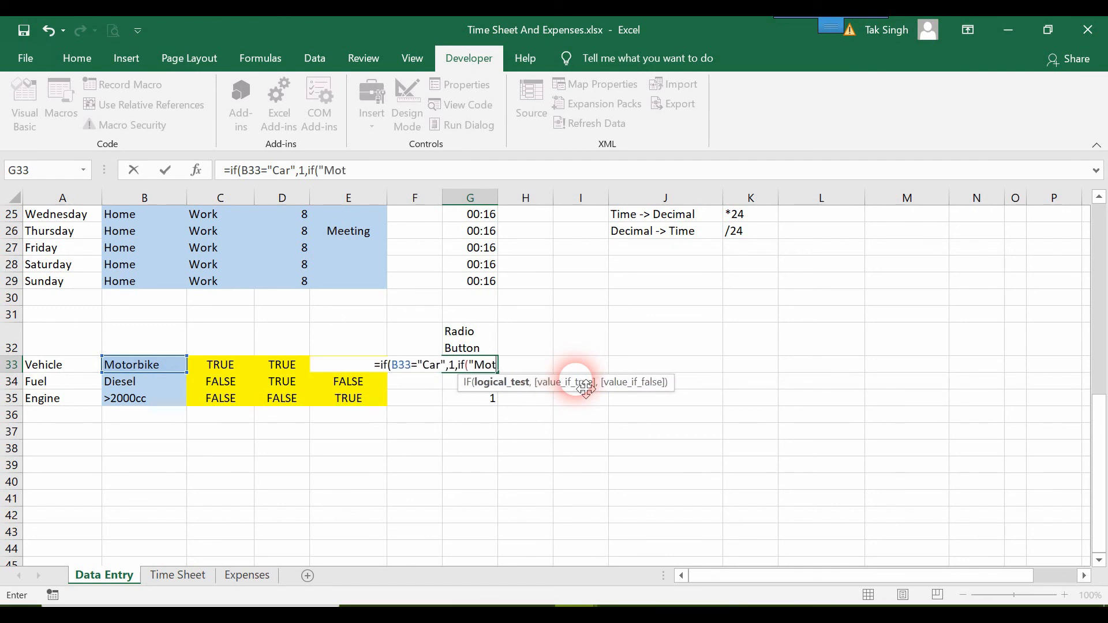
pyautogui.write('orbike')
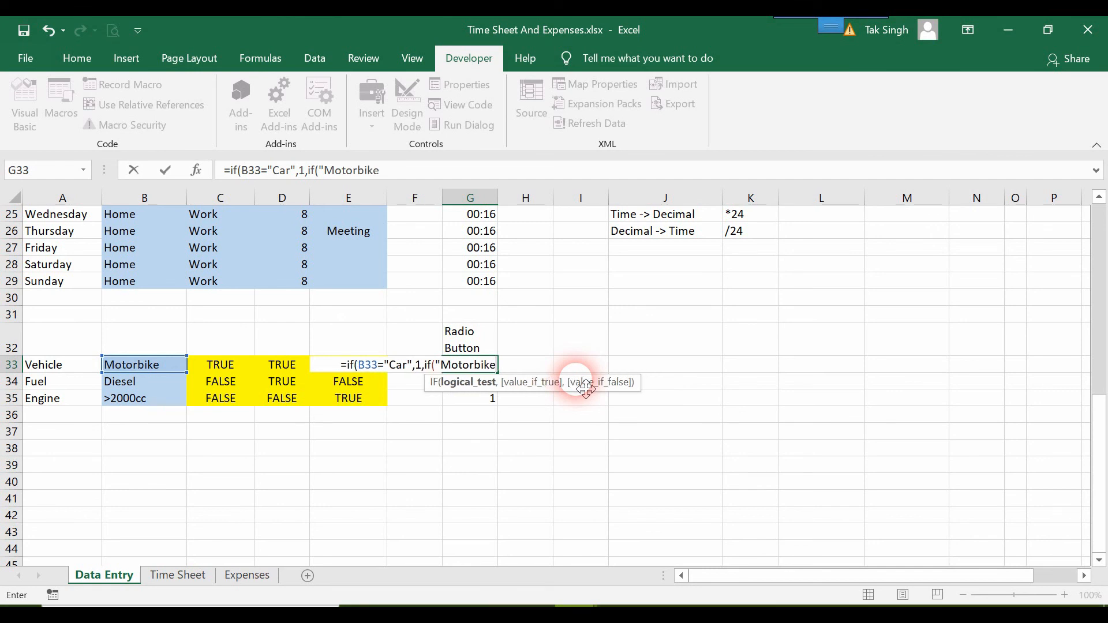
pyautogui.write('"')
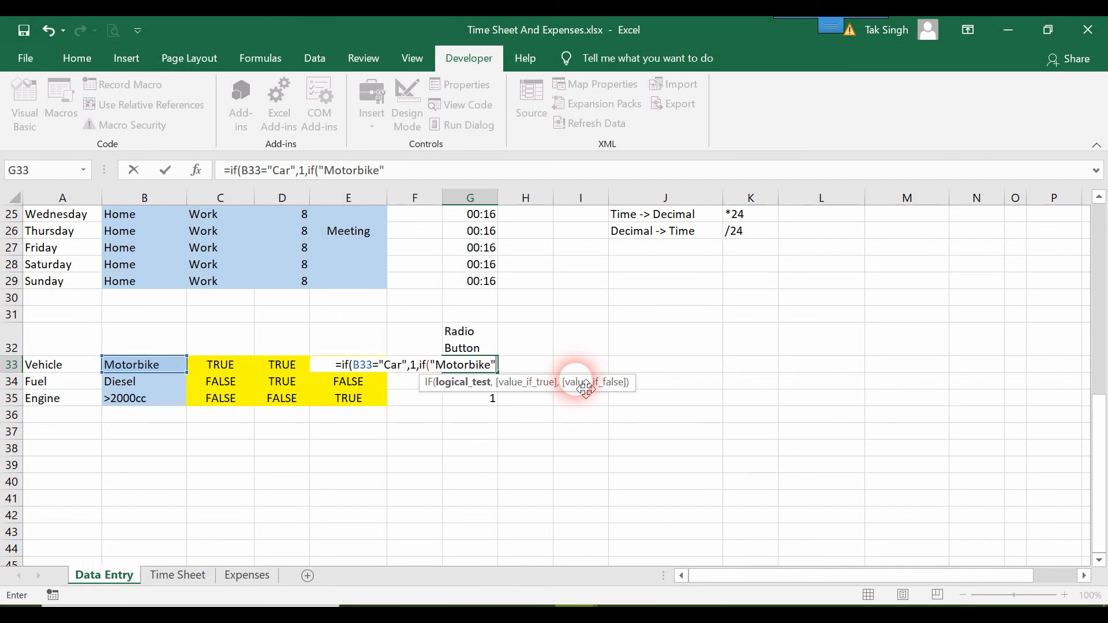
pyautogui.write('=')
pyautogui.press('Home')
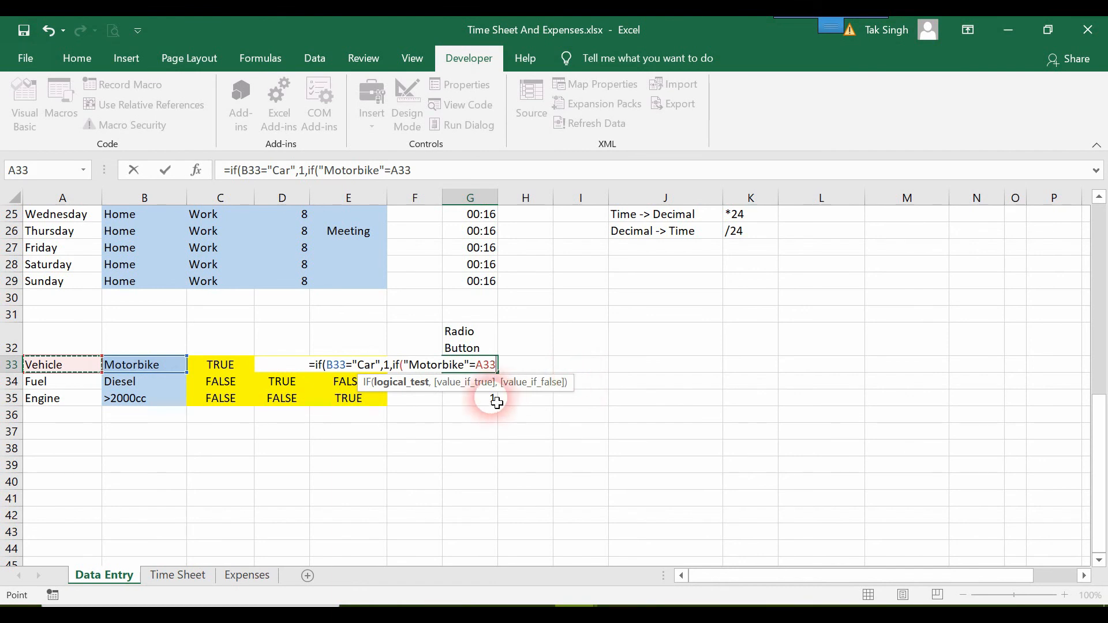
pyautogui.press('BackSpace')
pyautogui.press('BackSpace')
pyautogui.press('BackSpace')
pyautogui.press('BackSpace')
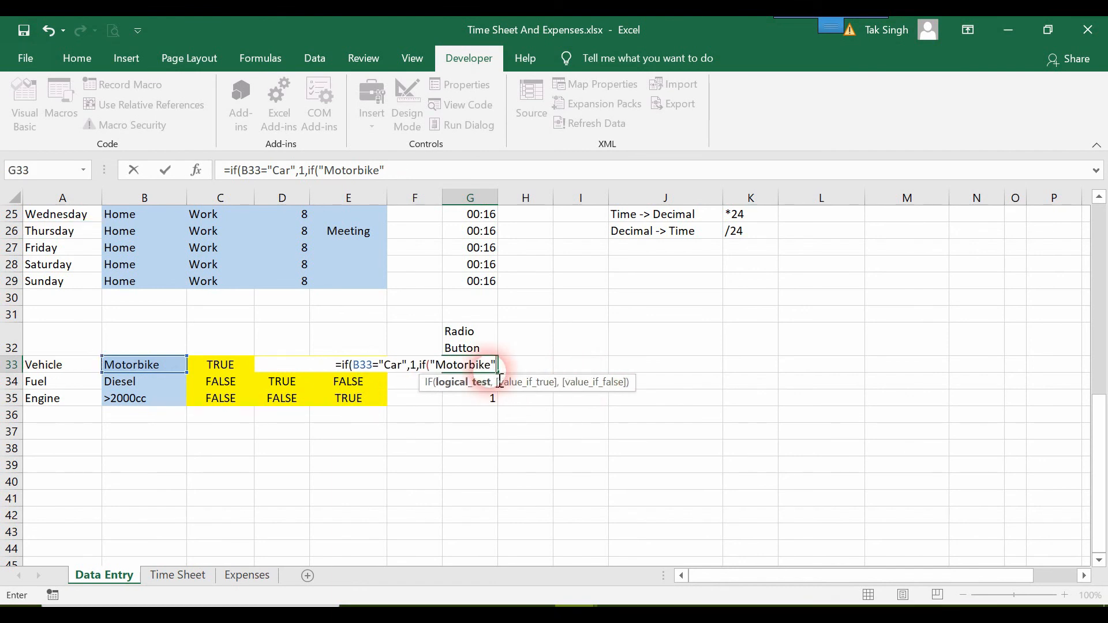
pyautogui.press('Return')
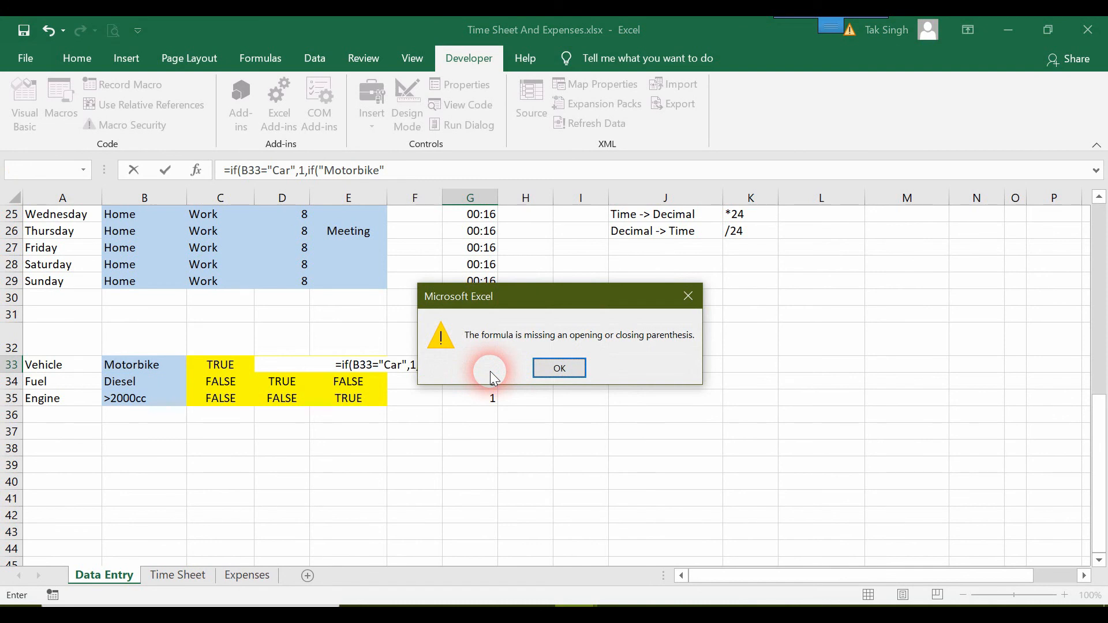
pyautogui.press('Return')
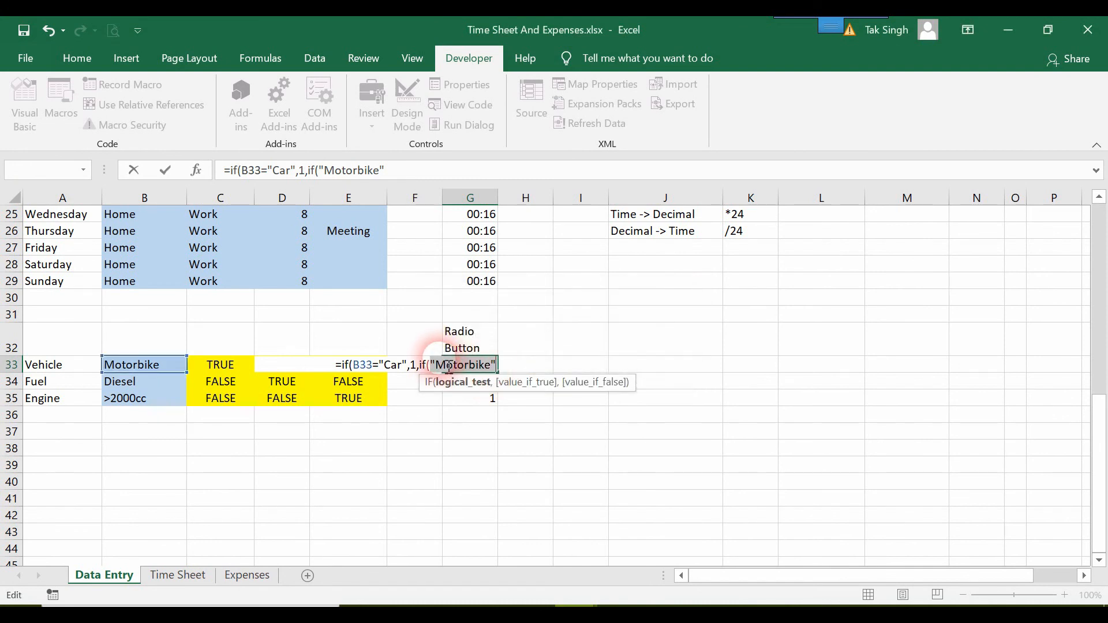
# Insert B33= in front of "Motorbike" in the nested IF of the G33 formula.
pyautogui.press('Left')
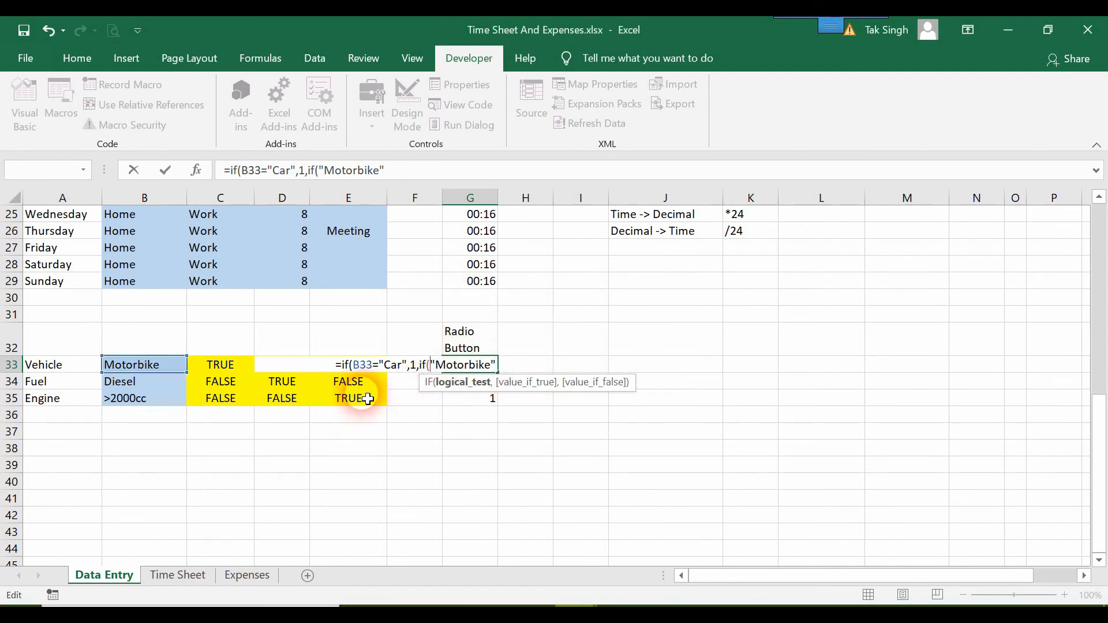
pyautogui.click(182, 366)
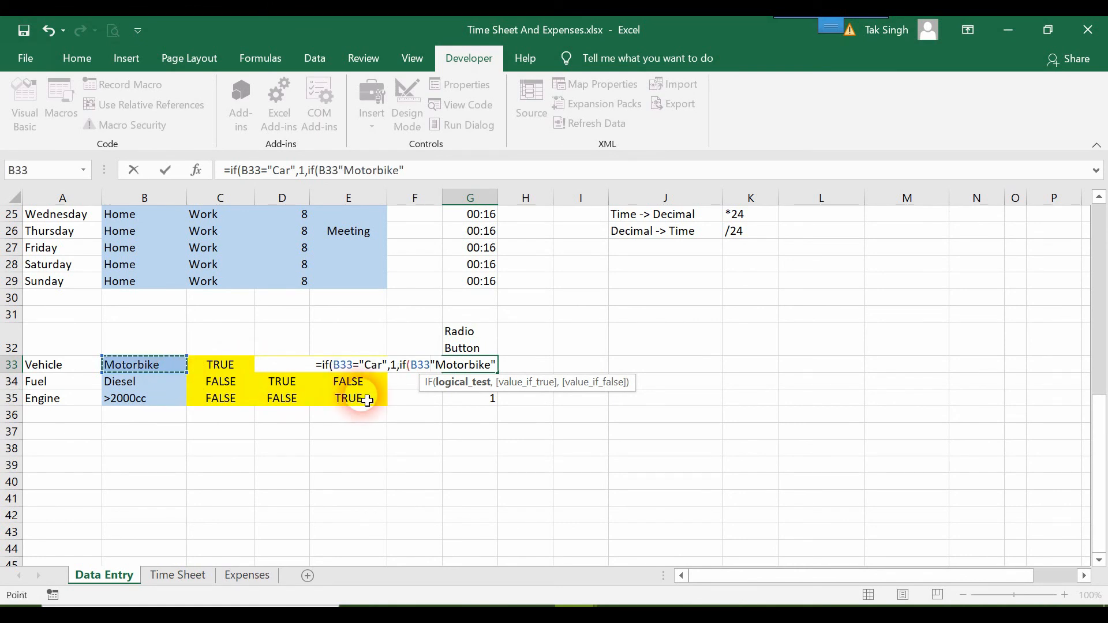
pyautogui.write('=')
pyautogui.press('Right')
pyautogui.press('Right')
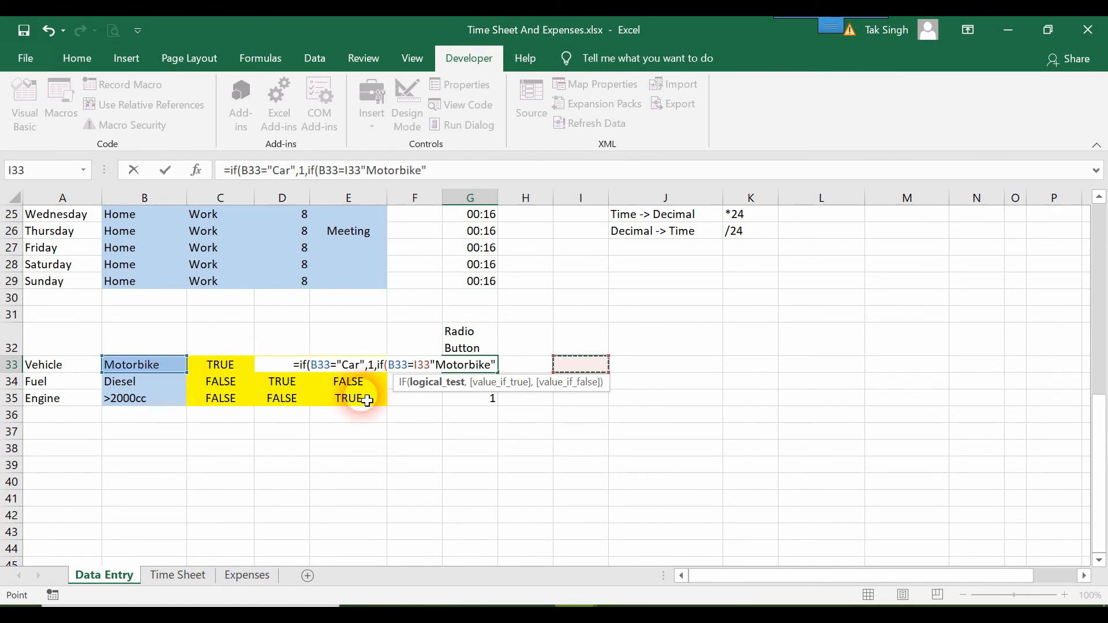
pyautogui.press('Left')
pyautogui.press('Left')
pyautogui.click(491, 364)
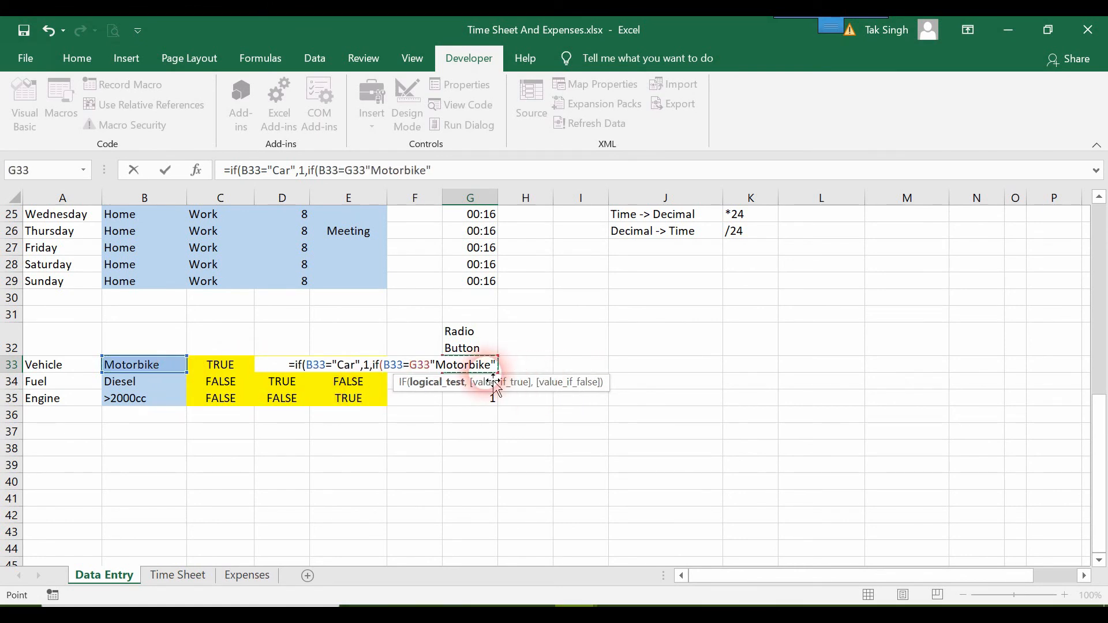
# Give the nested IF a true value of 2 and a false value of 3, close it, and try to enter the formula.
pyautogui.click(497, 366)
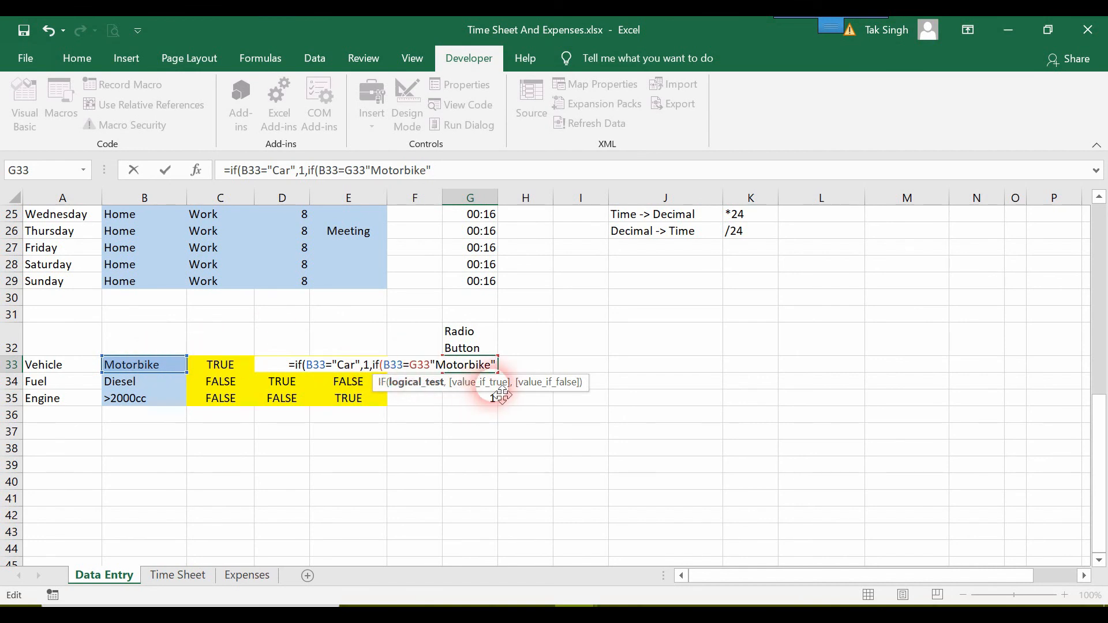
pyautogui.write(',2')
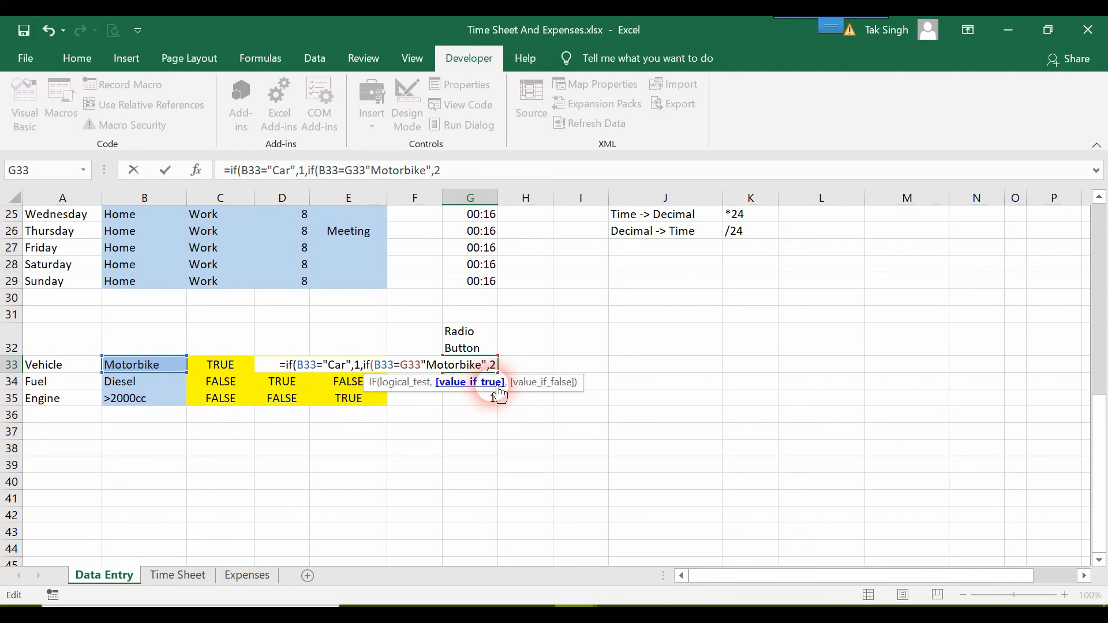
pyautogui.write(',3')
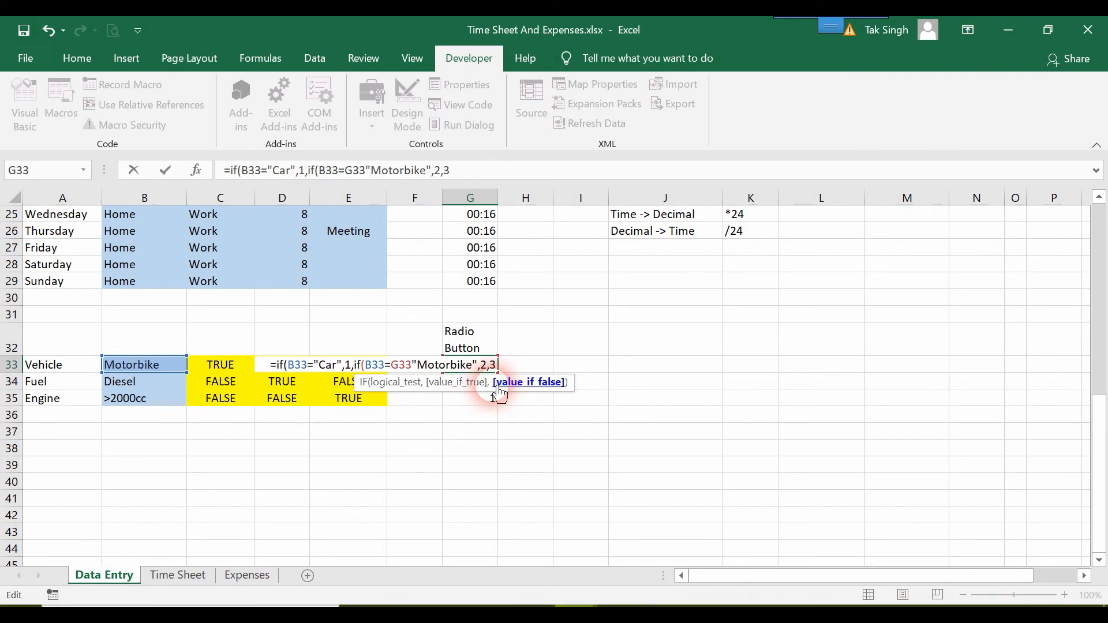
pyautogui.write(')')
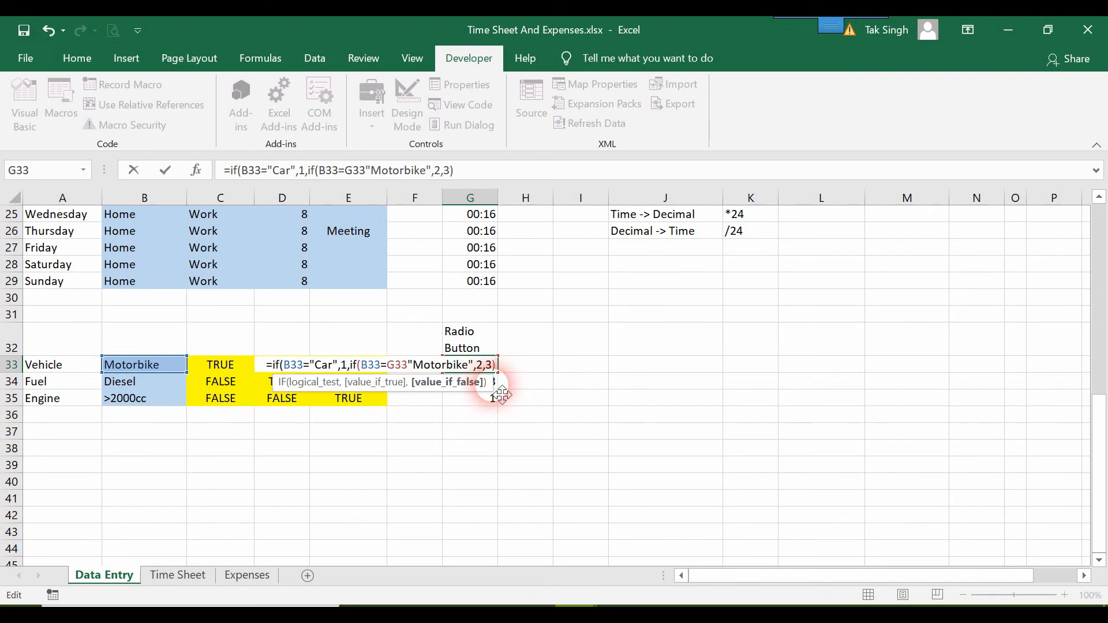
pyautogui.press('Return')
pyautogui.press('Return')
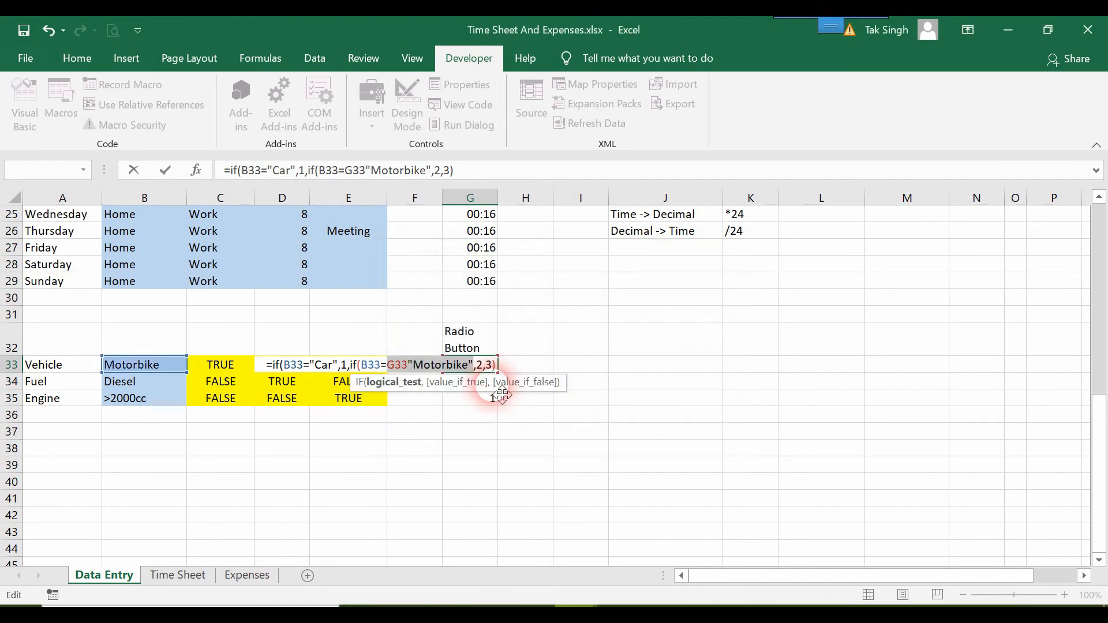
# Add an equals sign before "Motorbike" in the G33 formula and enter it, accepting the suggested closing parenthesis.
pyautogui.click(480, 375)
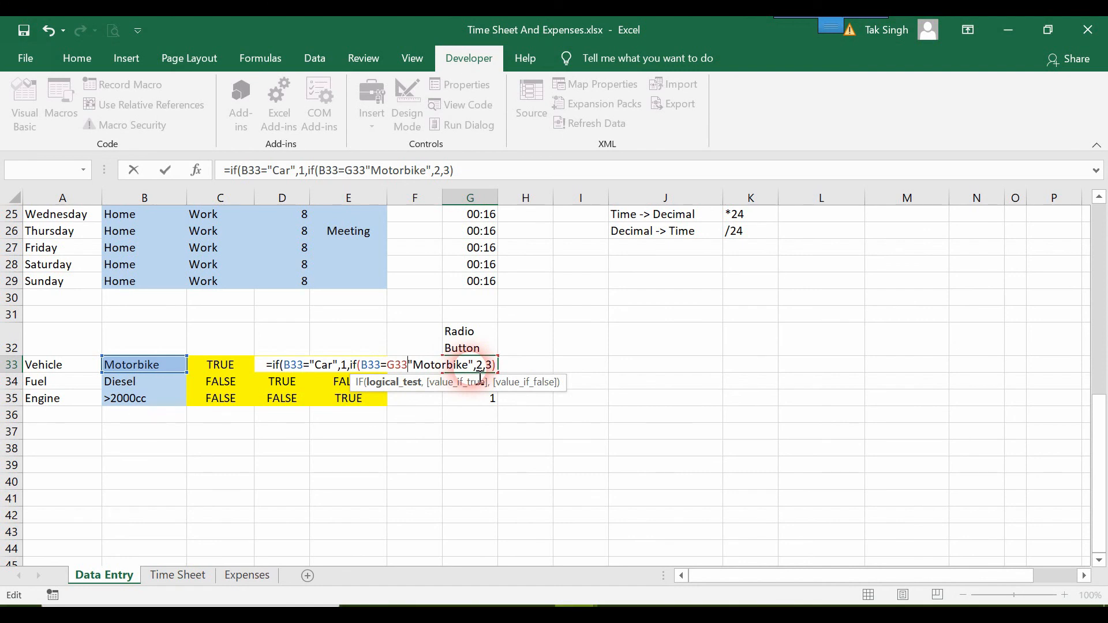
pyautogui.write('=')
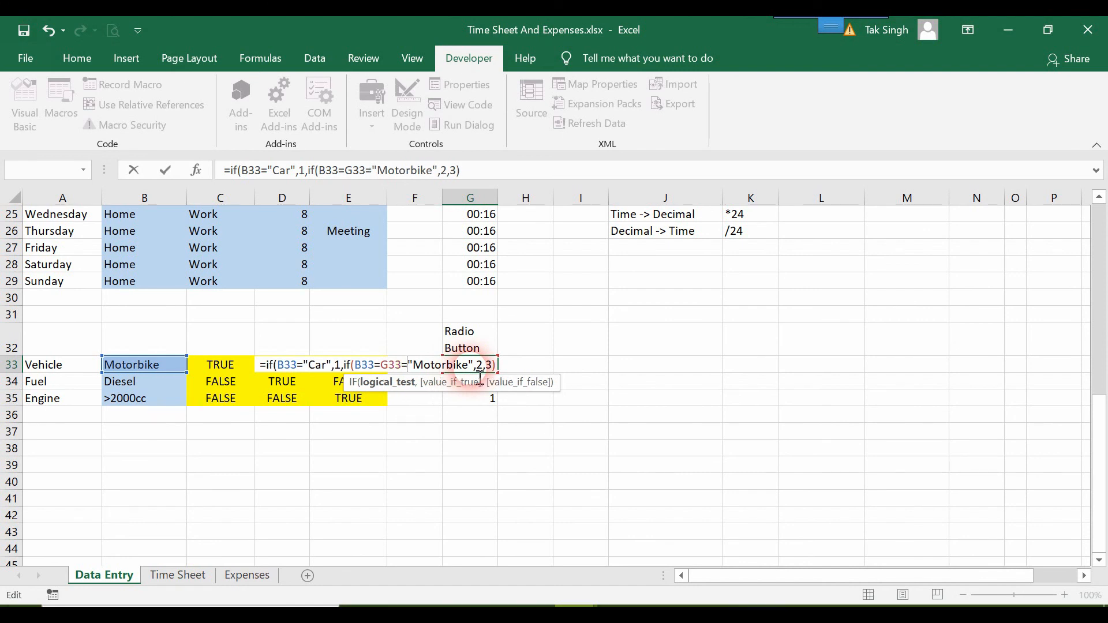
pyautogui.press('Return')
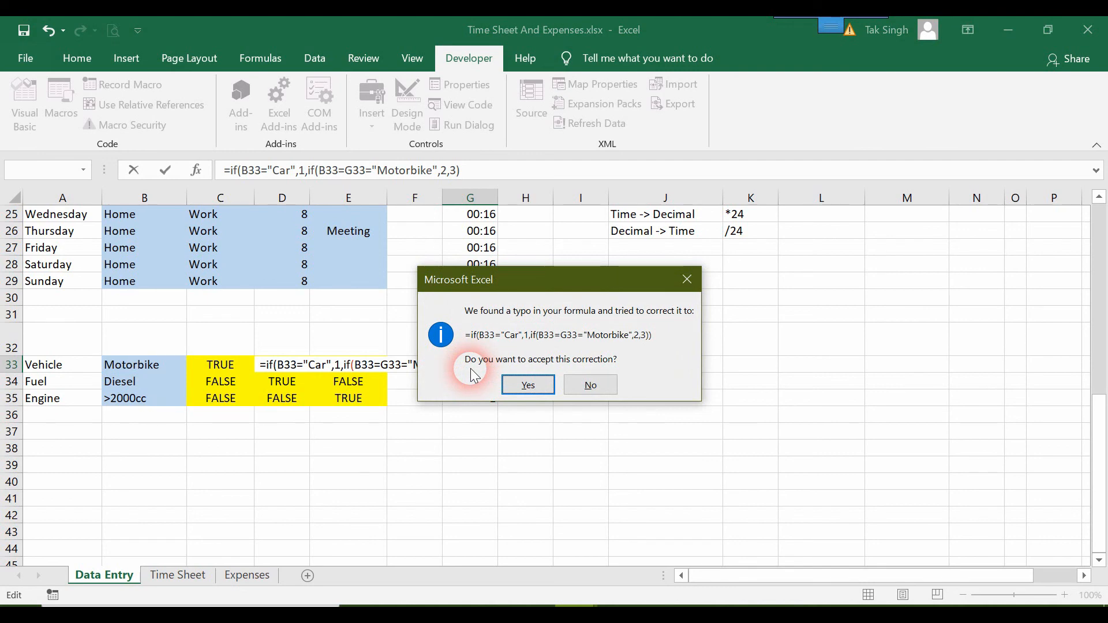
pyautogui.press('Return')
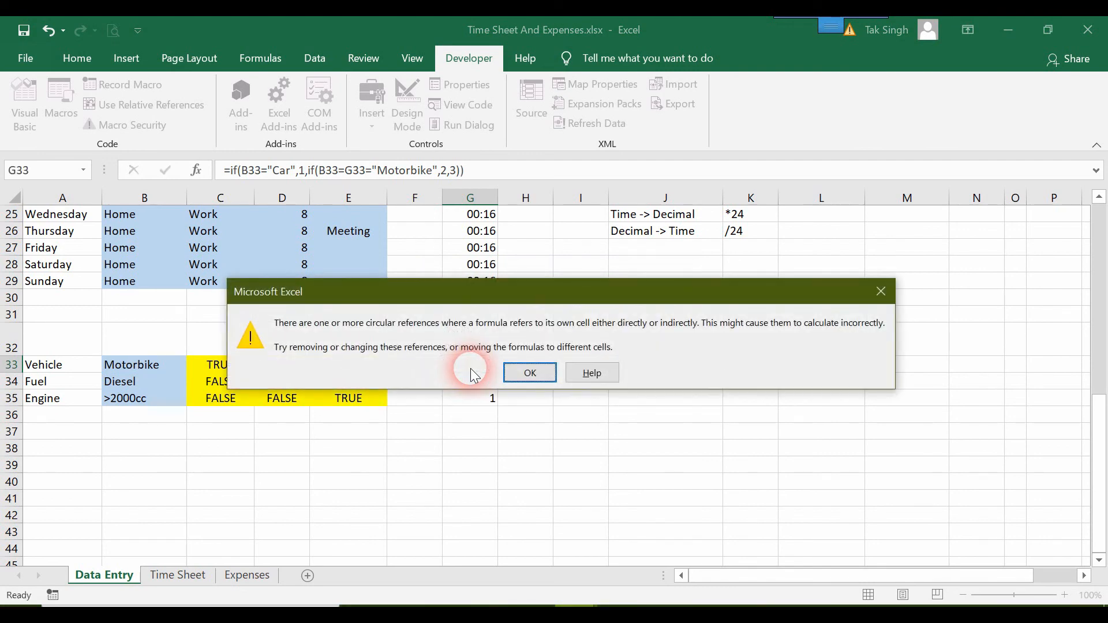
pyautogui.press('Return')
# Remove the G33= reference from the nested IF of the G33 formula and enter the corrected formula.
pyautogui.click(488, 365)
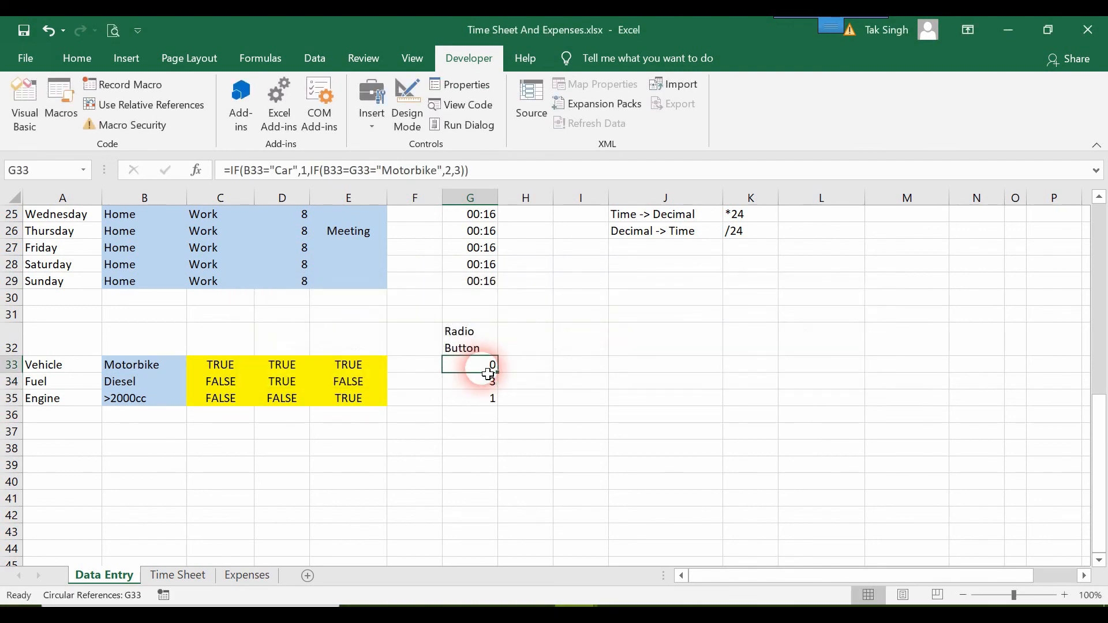
pyautogui.doubleClick(489, 364)
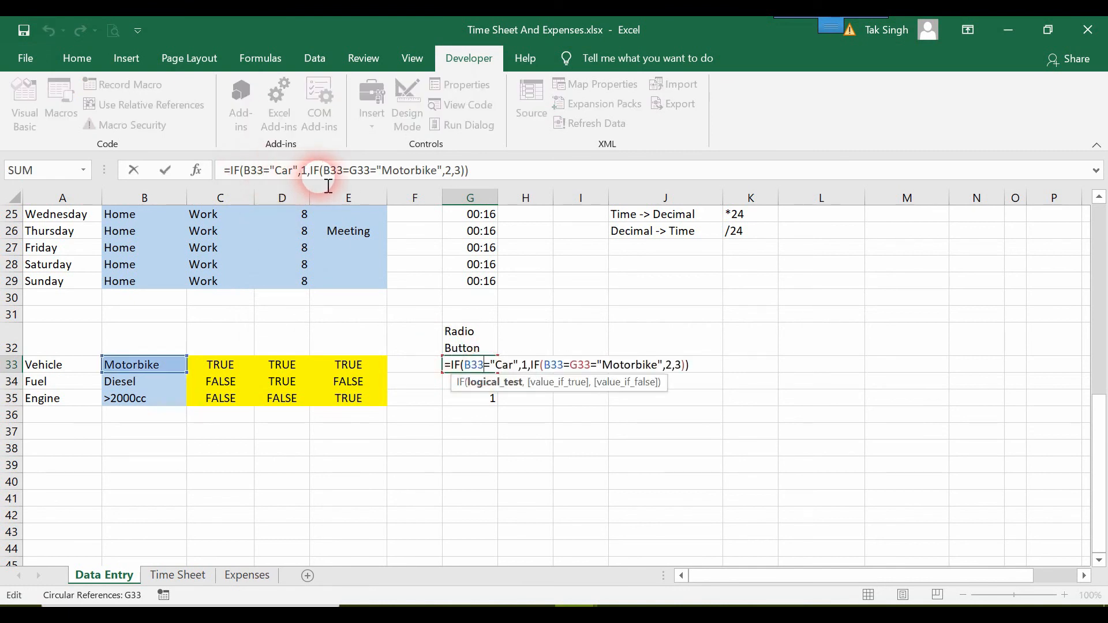
pyautogui.click(371, 172)
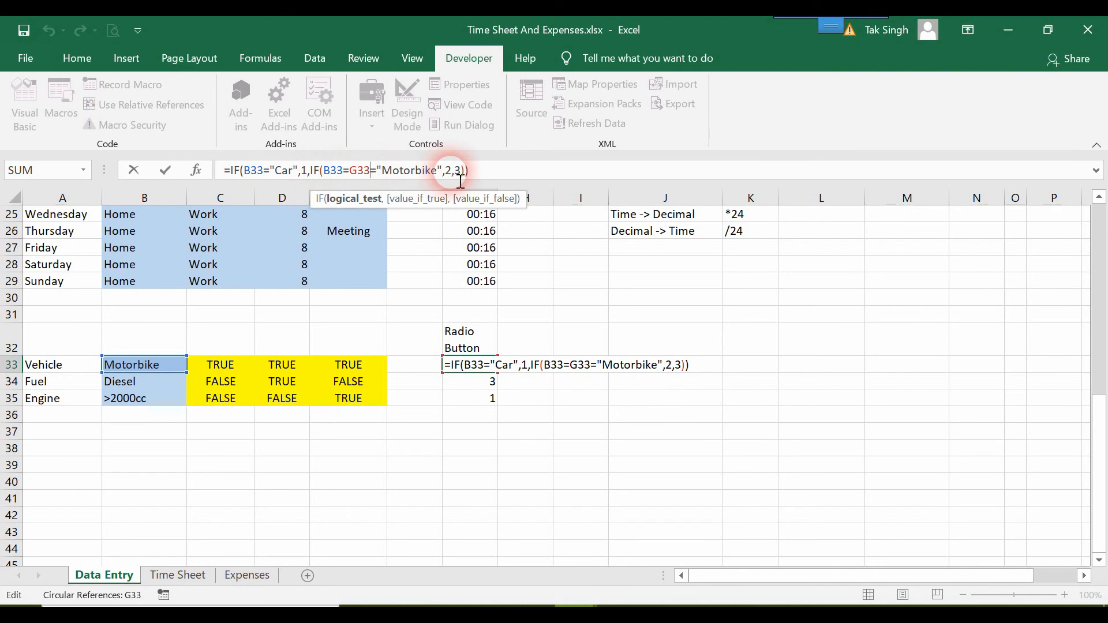
pyautogui.press('BackSpace')
pyautogui.press('BackSpace')
pyautogui.press('BackSpace')
pyautogui.press('BackSpace')
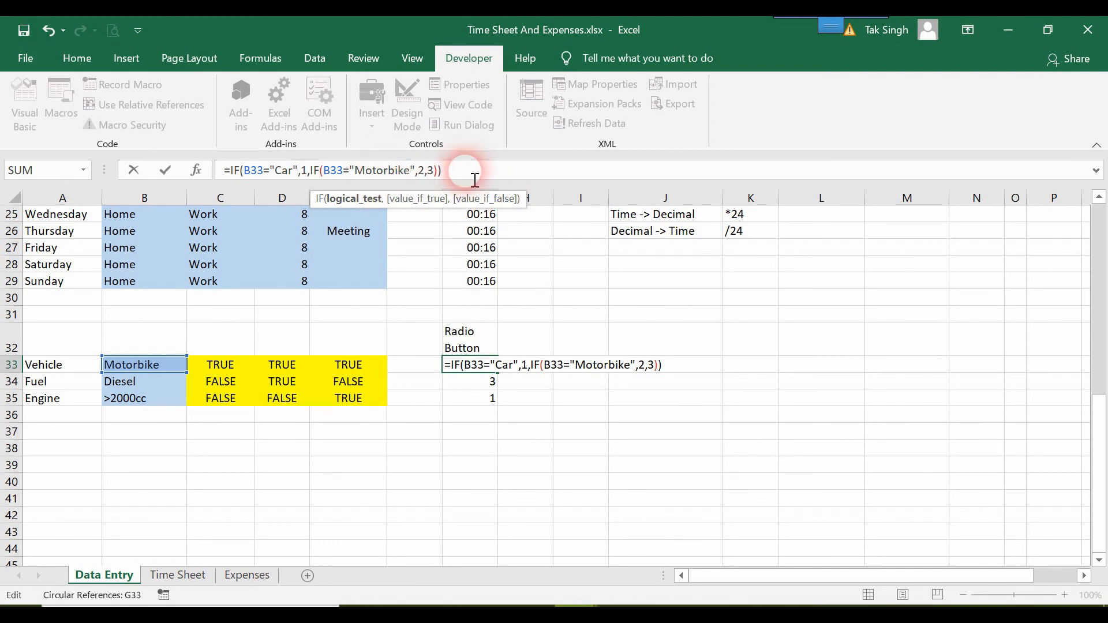
pyautogui.hotkey('ctrl', 'Return')
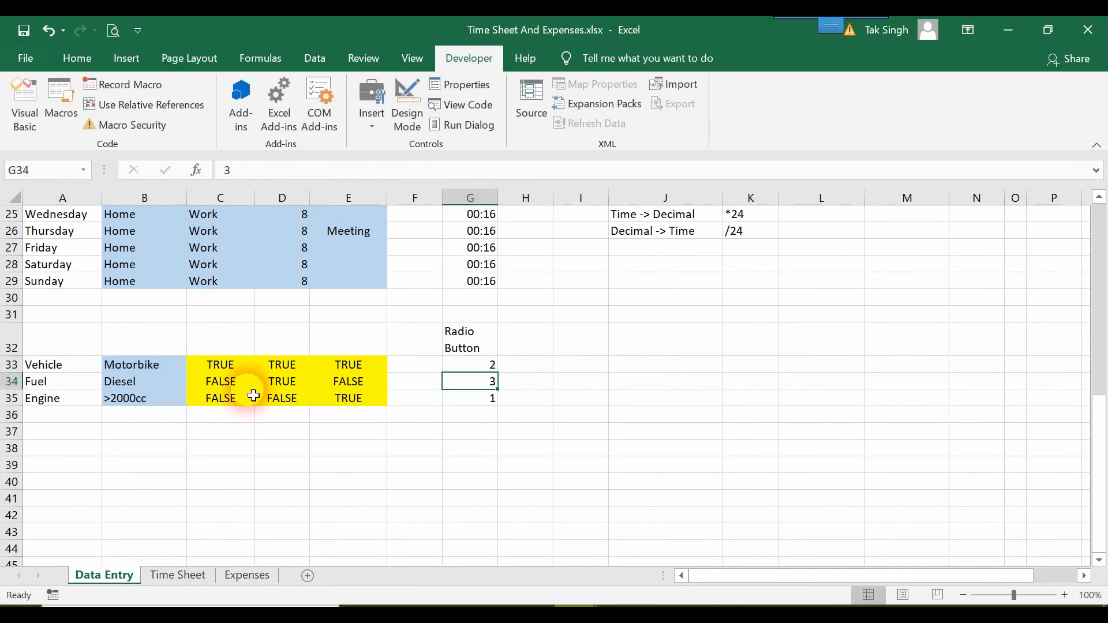
# Test the G33 formula by setting the vehicle in B33 to Car, Motorbike and finally Cycle.
pyautogui.click(176, 367)
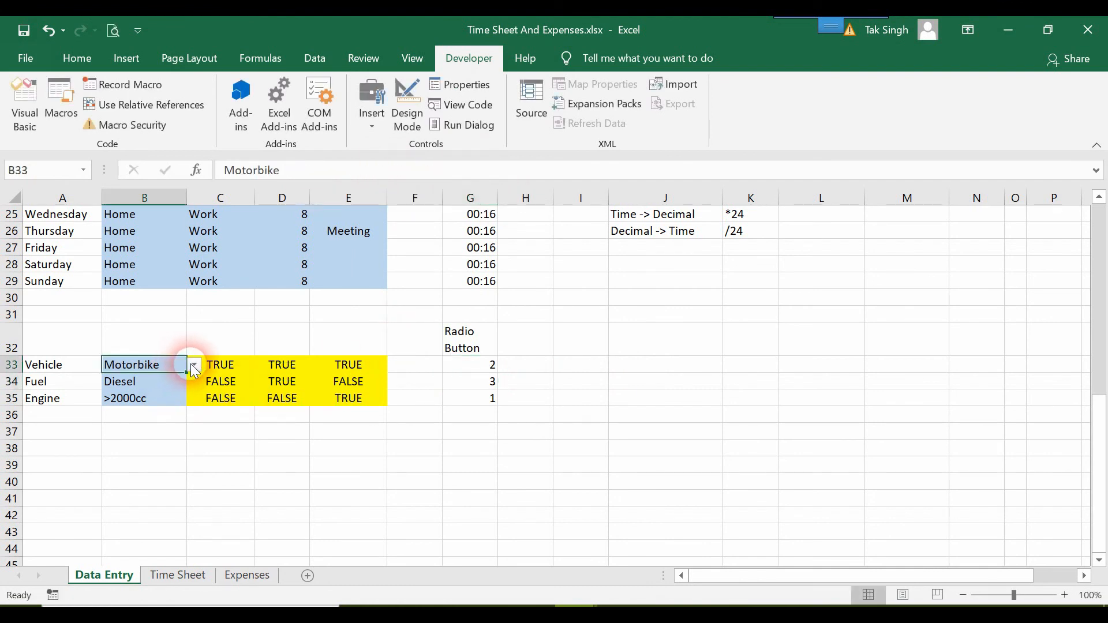
pyautogui.click(194, 365)
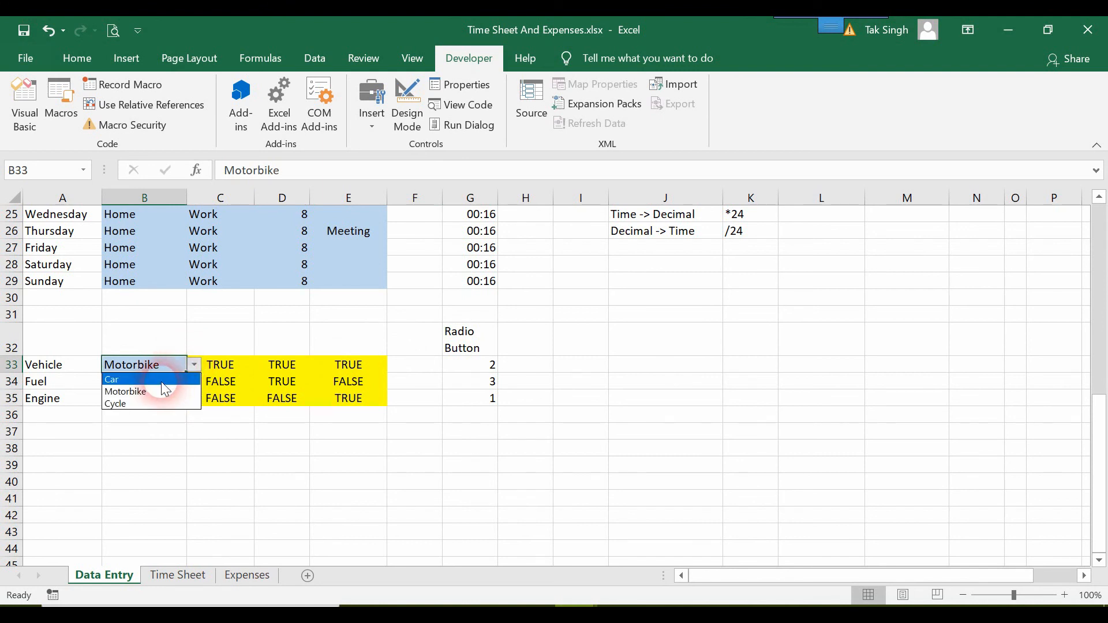
pyautogui.click(166, 380)
pyautogui.click(193, 366)
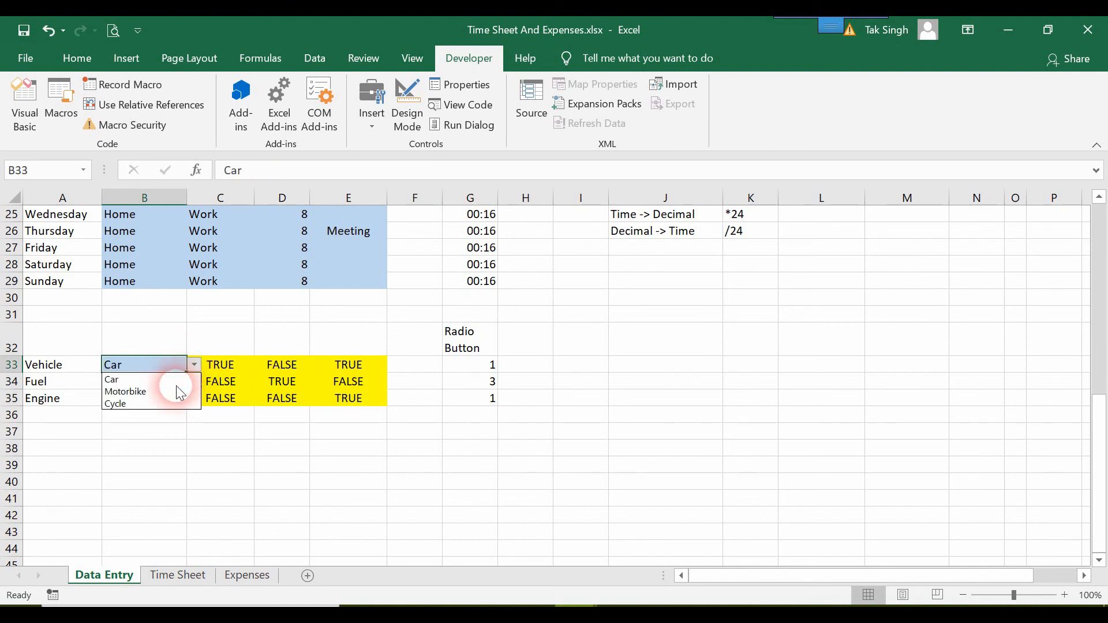
pyautogui.click(176, 392)
pyautogui.click(195, 366)
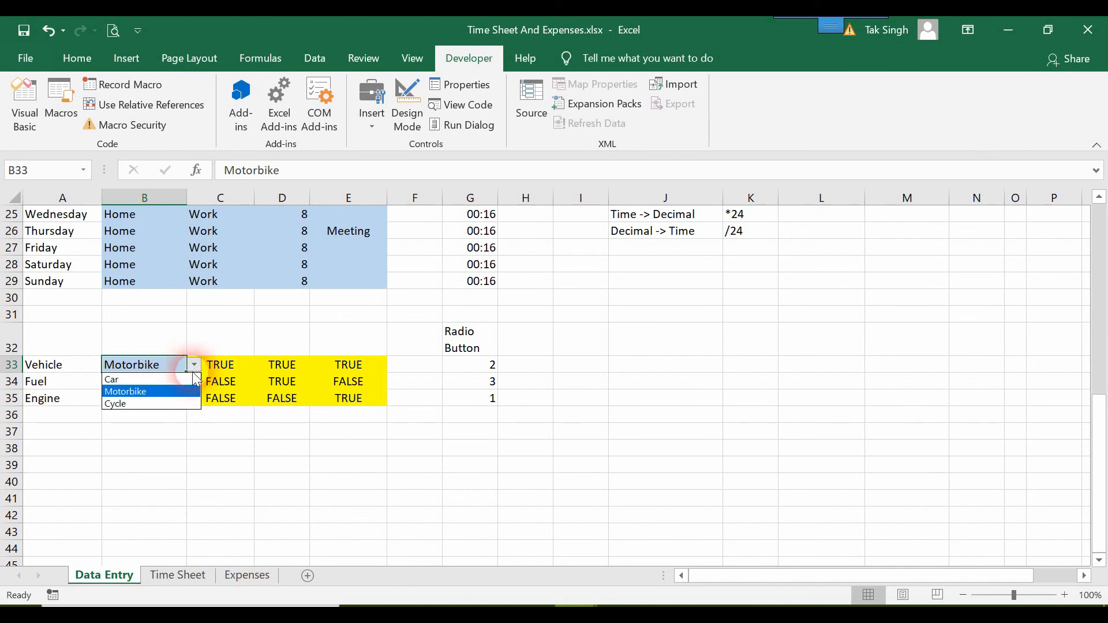
pyautogui.click(172, 403)
pyautogui.click(173, 400)
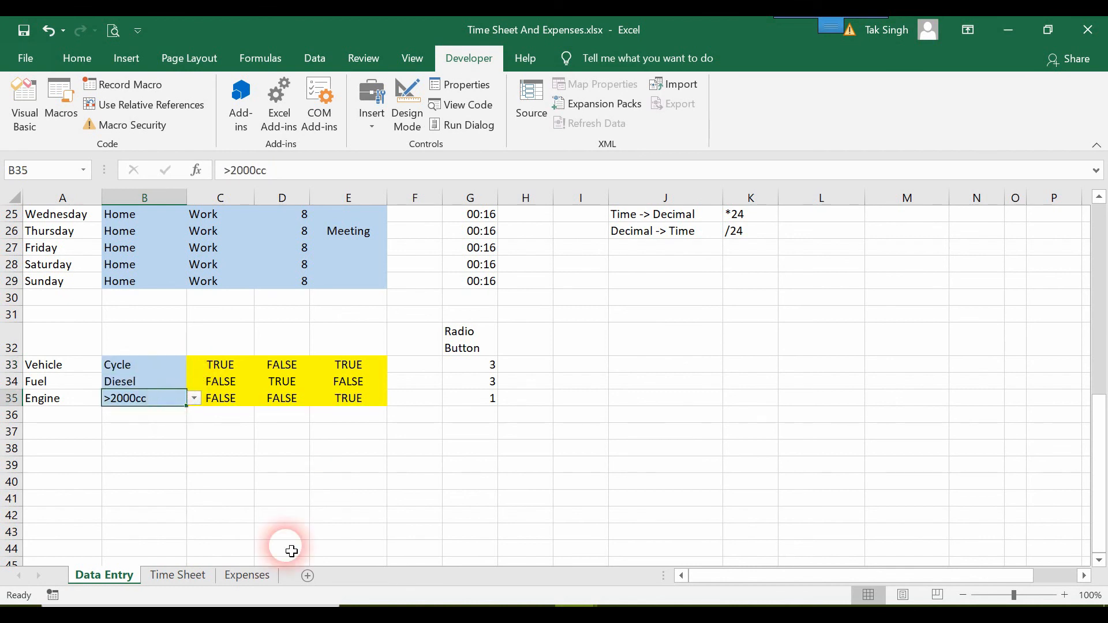
# Relabel the first two vehicle type option buttons on the Expenses sheet as Car and Motorbike.
pyautogui.click(246, 578)
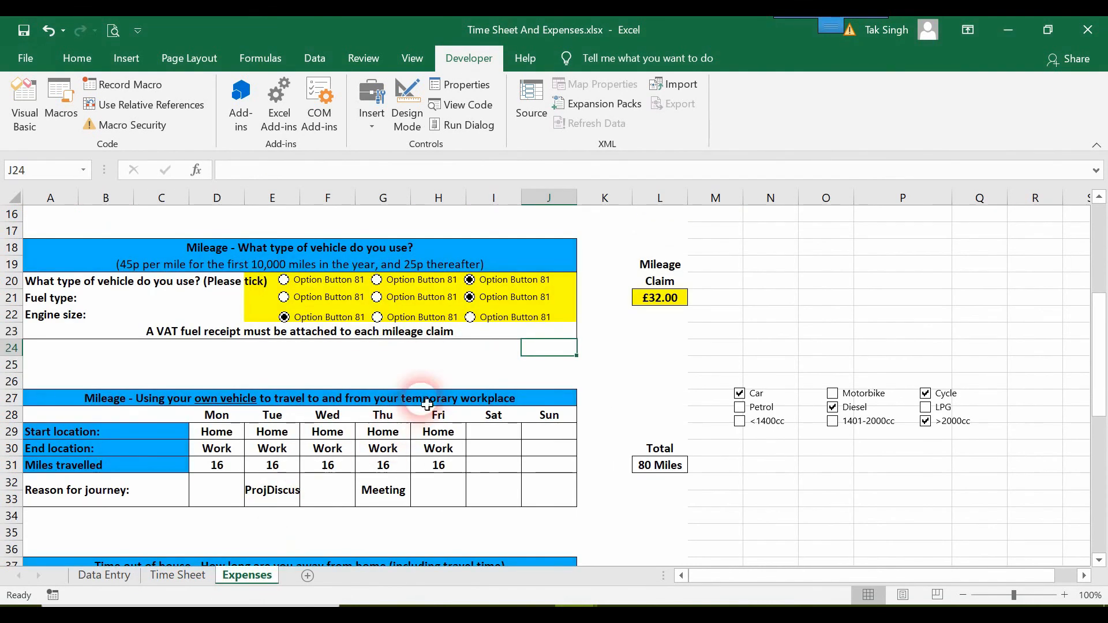
pyautogui.rightClick(352, 281)
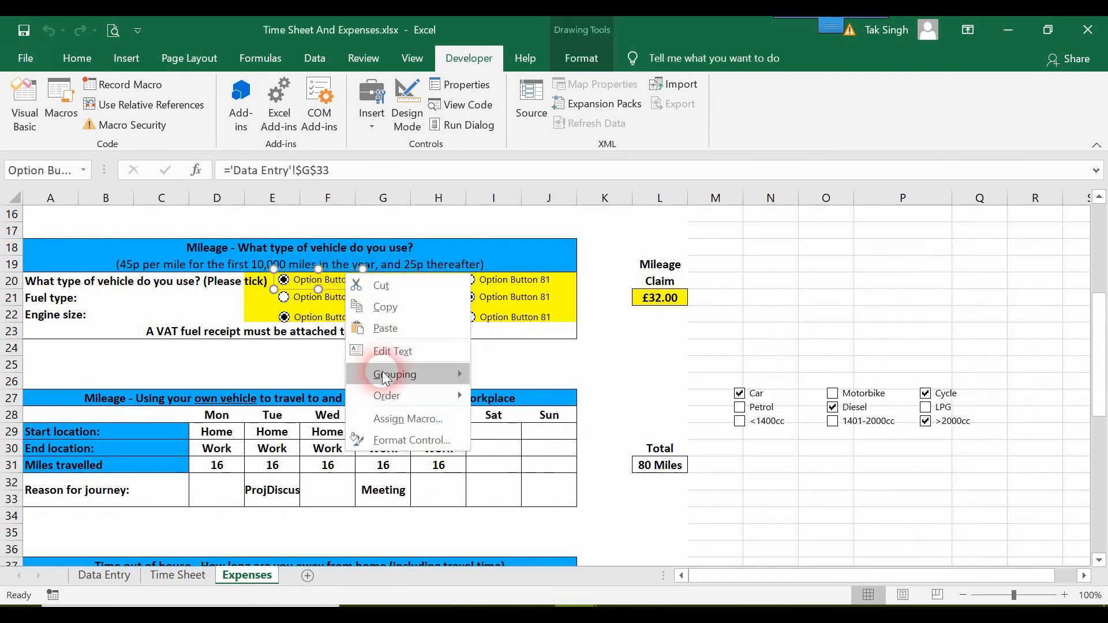
pyautogui.click(400, 352)
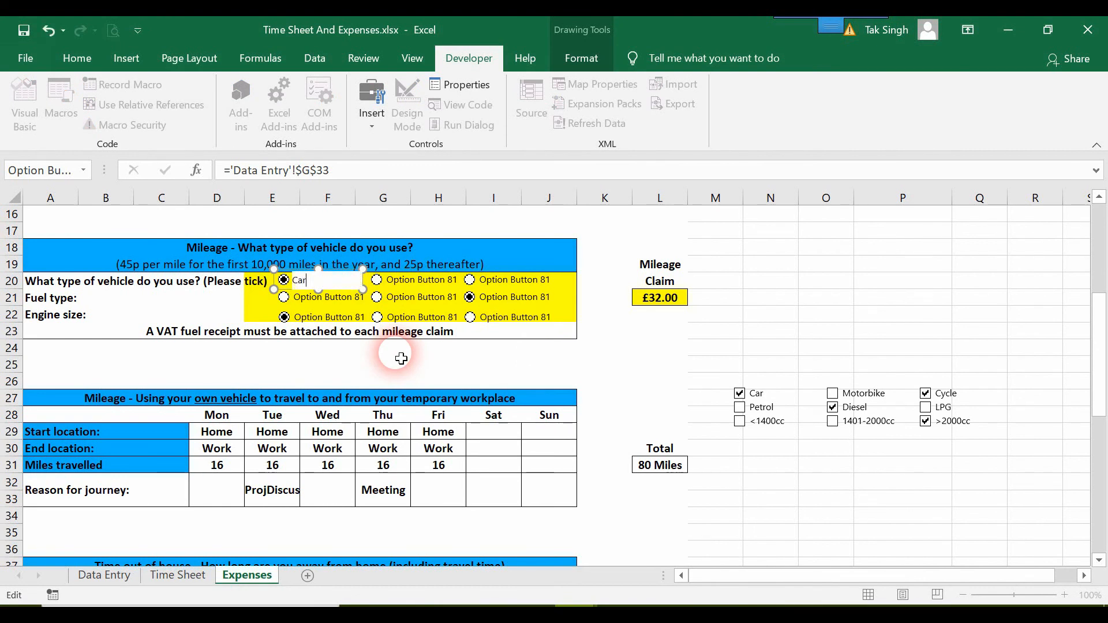
pyautogui.press('Escape')
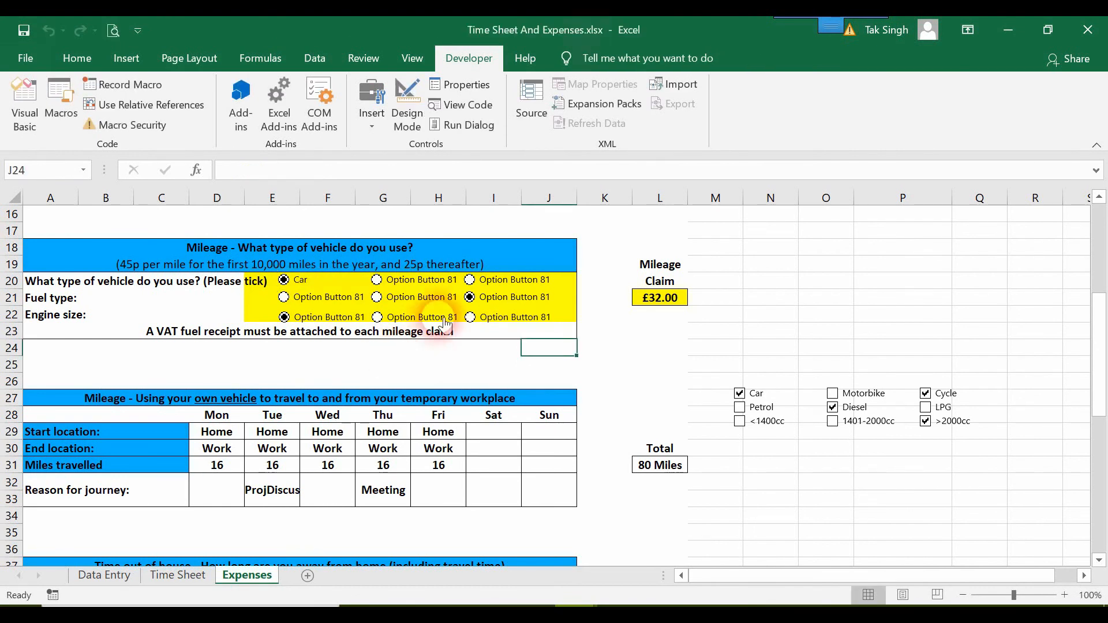
pyautogui.rightClick(435, 284)
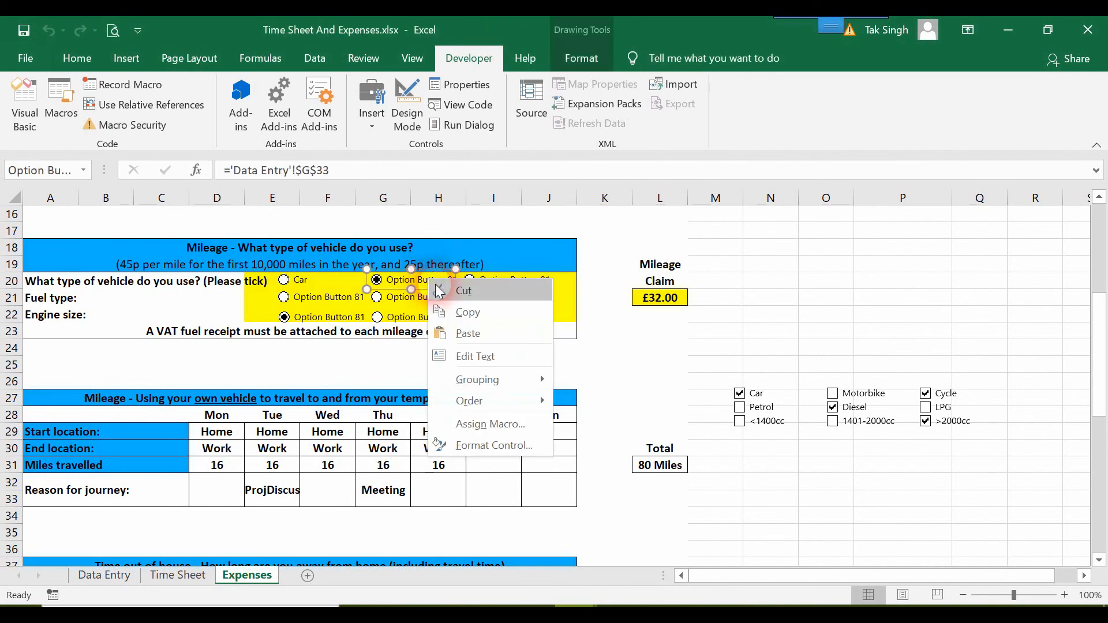
pyautogui.click(448, 354)
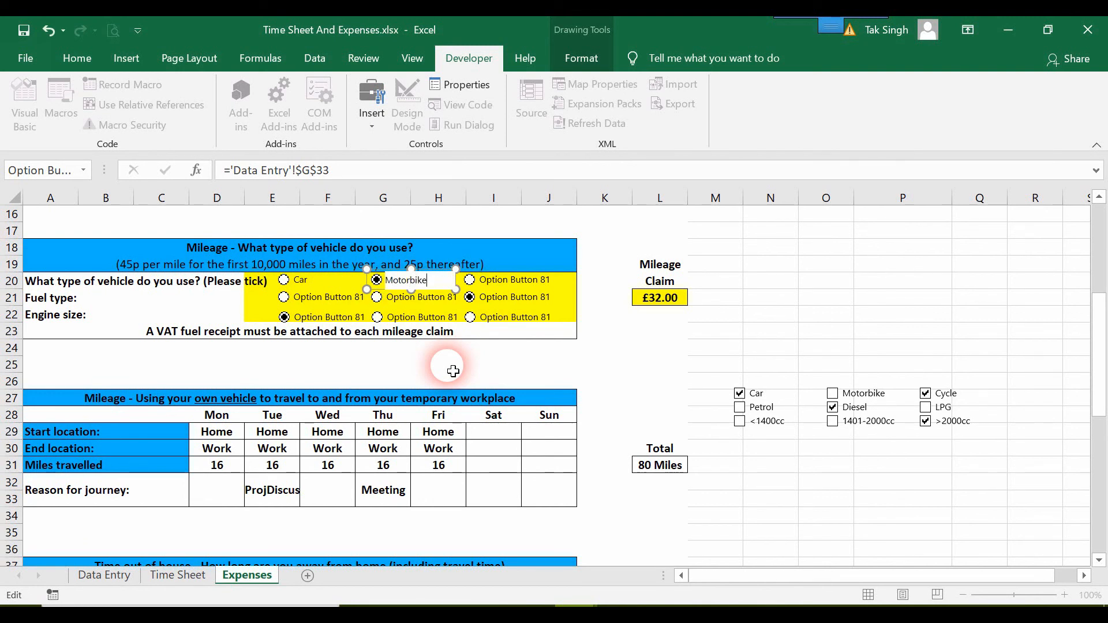
pyautogui.click(532, 347)
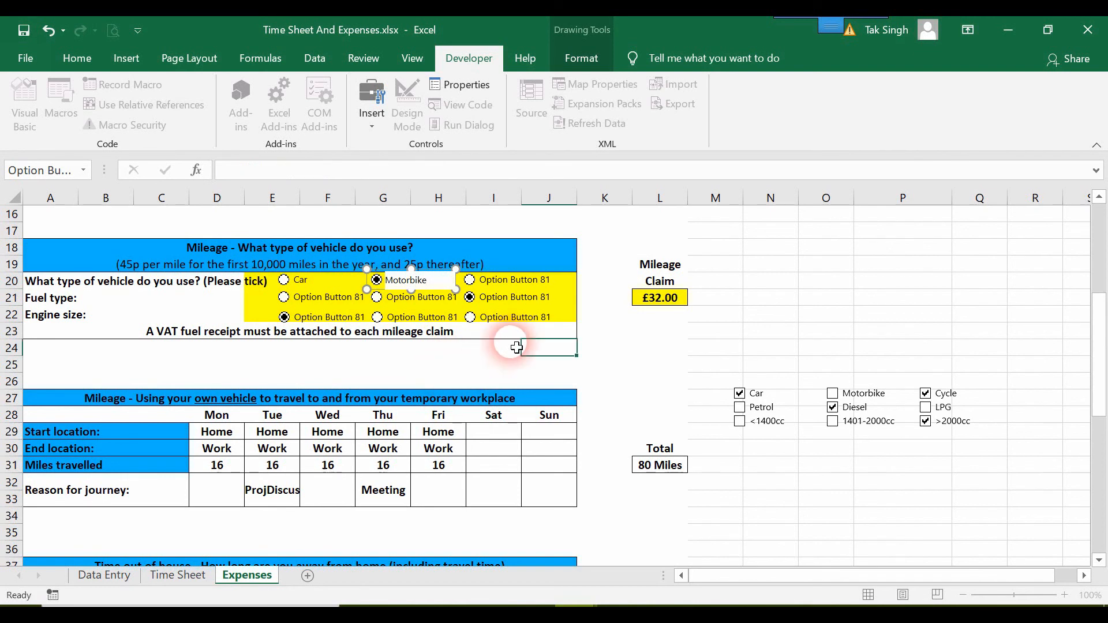
# Relabel the third vehicle type option button on the Expenses sheet as Cycle.
pyautogui.click(497, 286)
pyautogui.rightClick(497, 287)
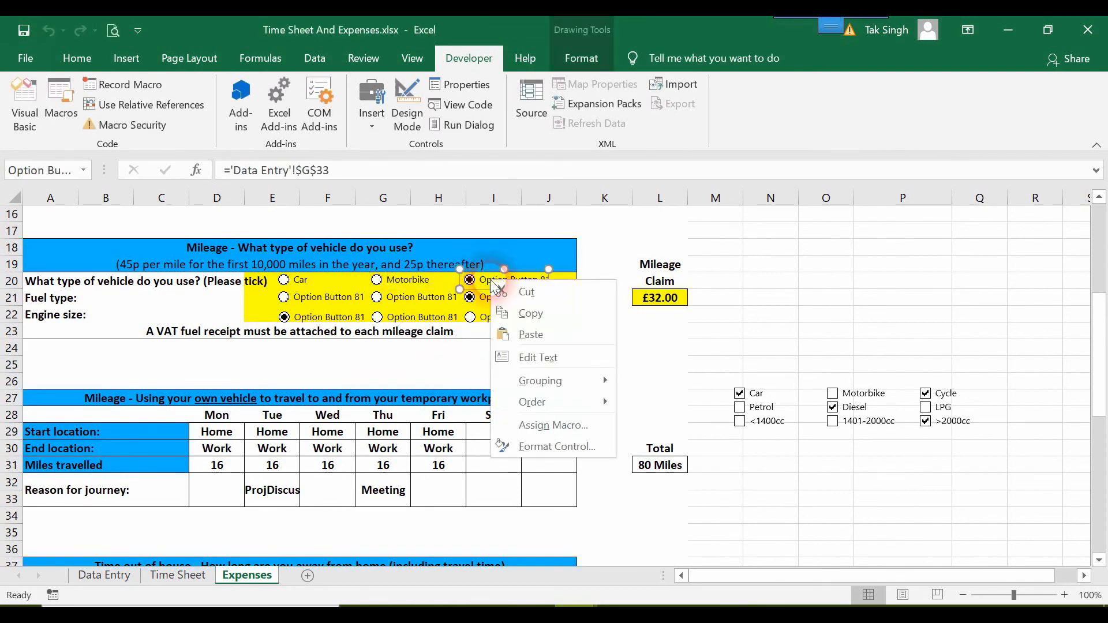
pyautogui.click(543, 360)
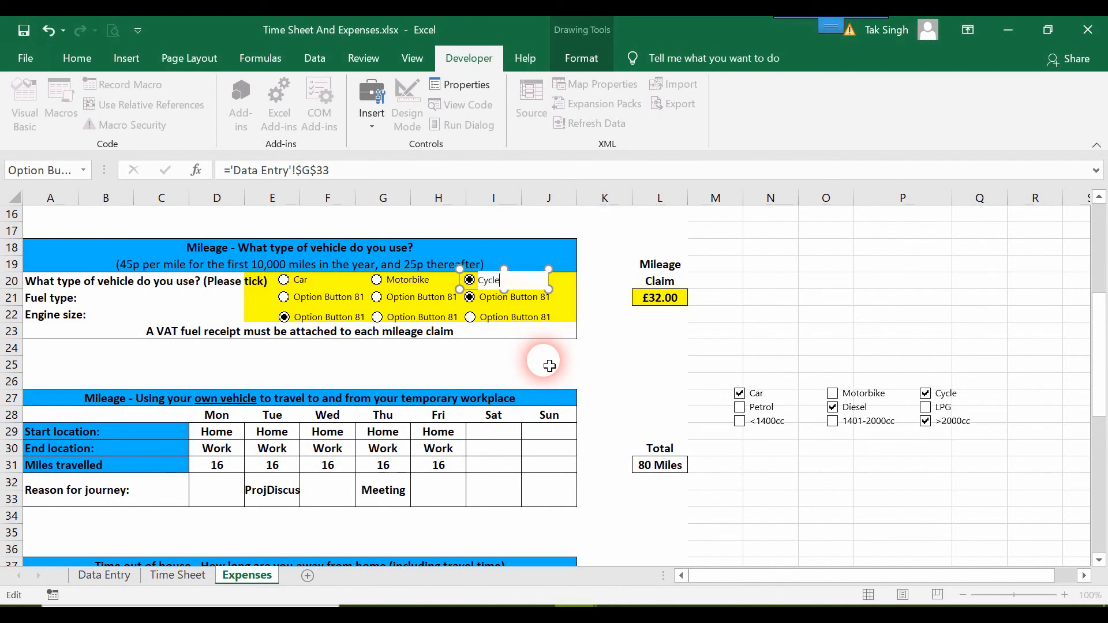
pyautogui.click(549, 349)
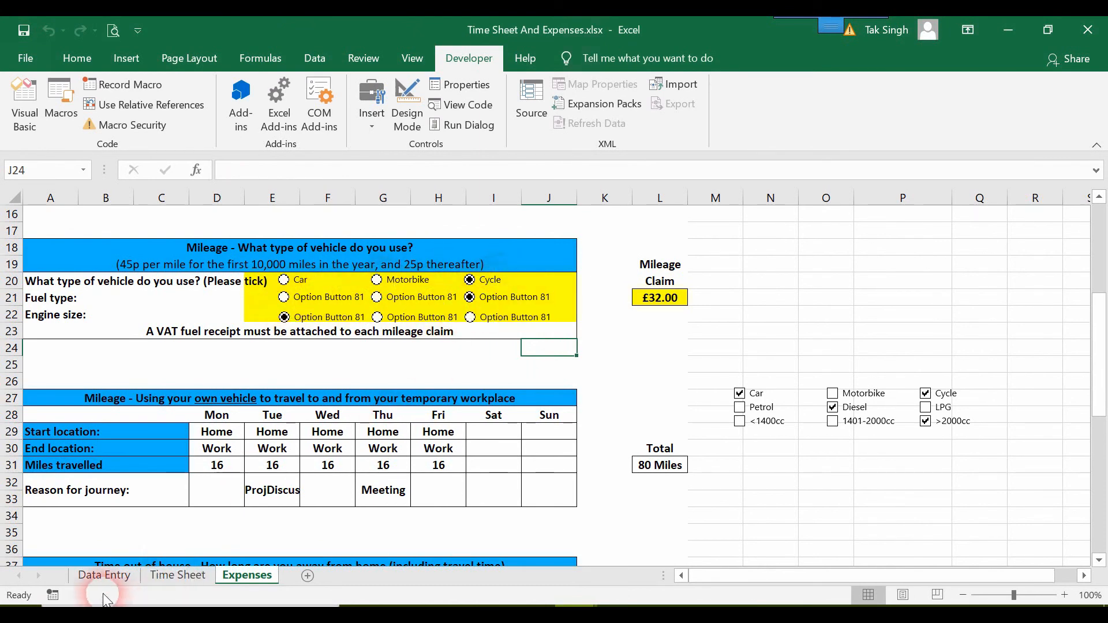
# Select the Car and Petrol option buttons on the Expenses sheet and check their linked cells on the Data Entry sheet.
pyautogui.click(106, 575)
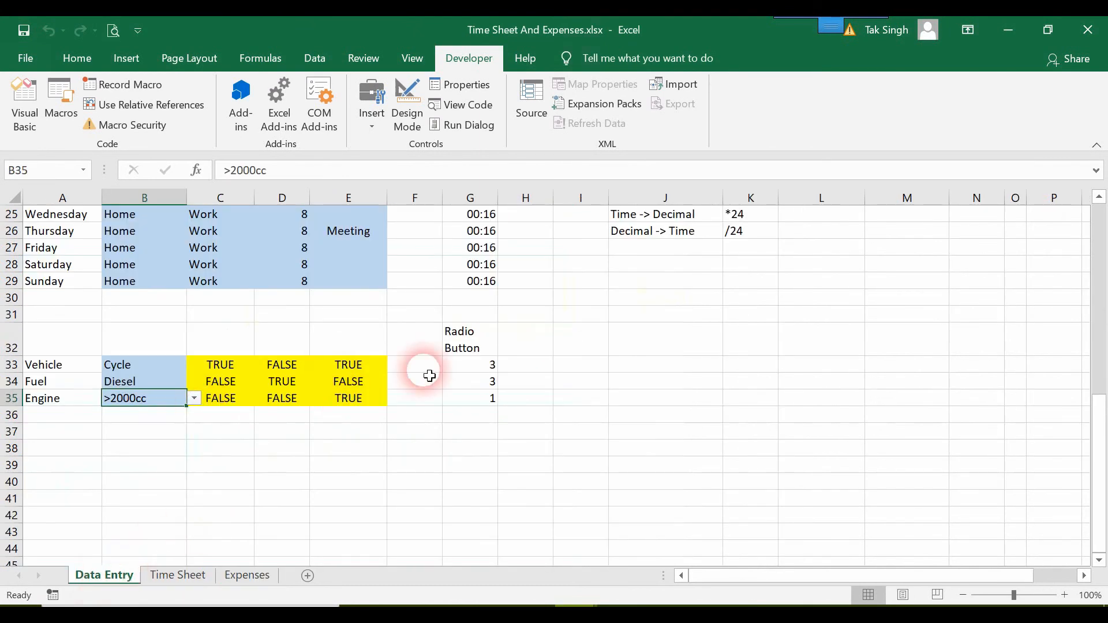
pyautogui.click(473, 383)
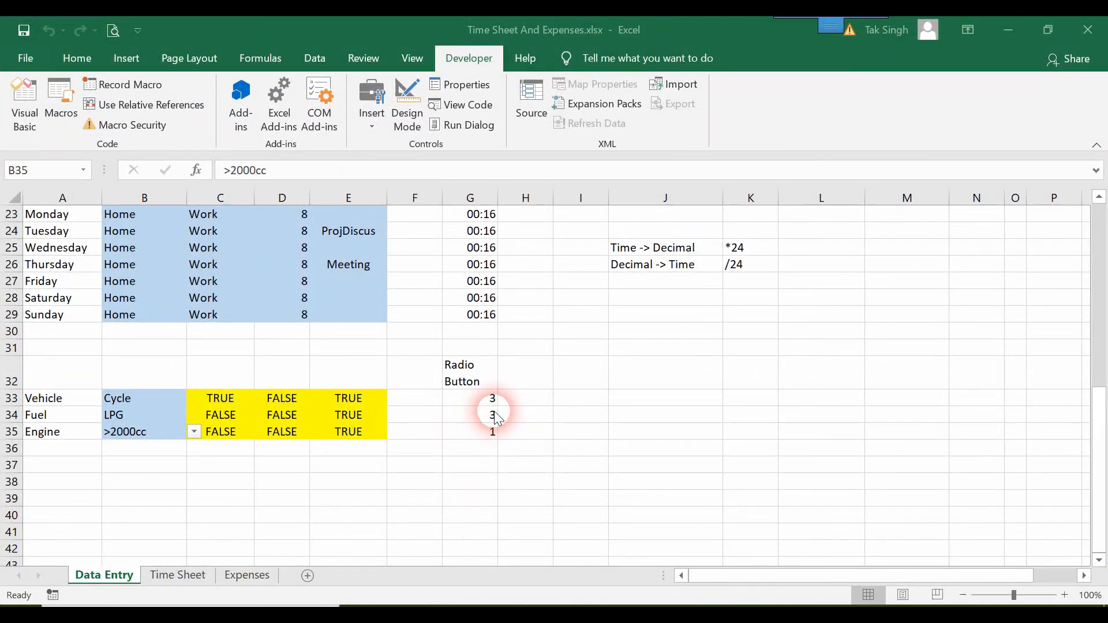
pyautogui.click(263, 577)
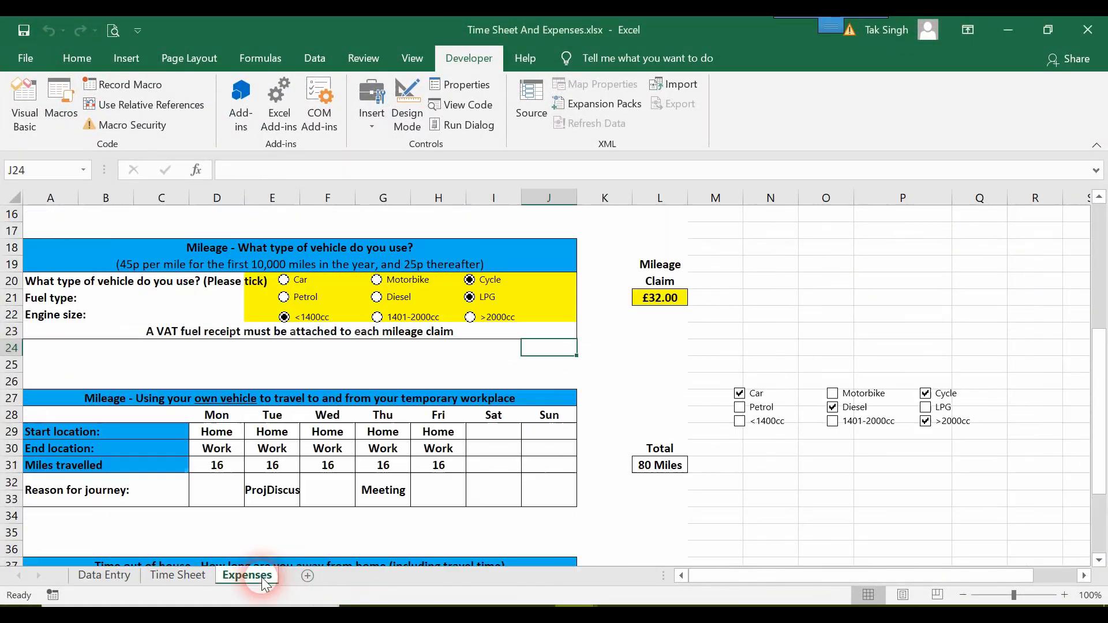
pyautogui.click(285, 298)
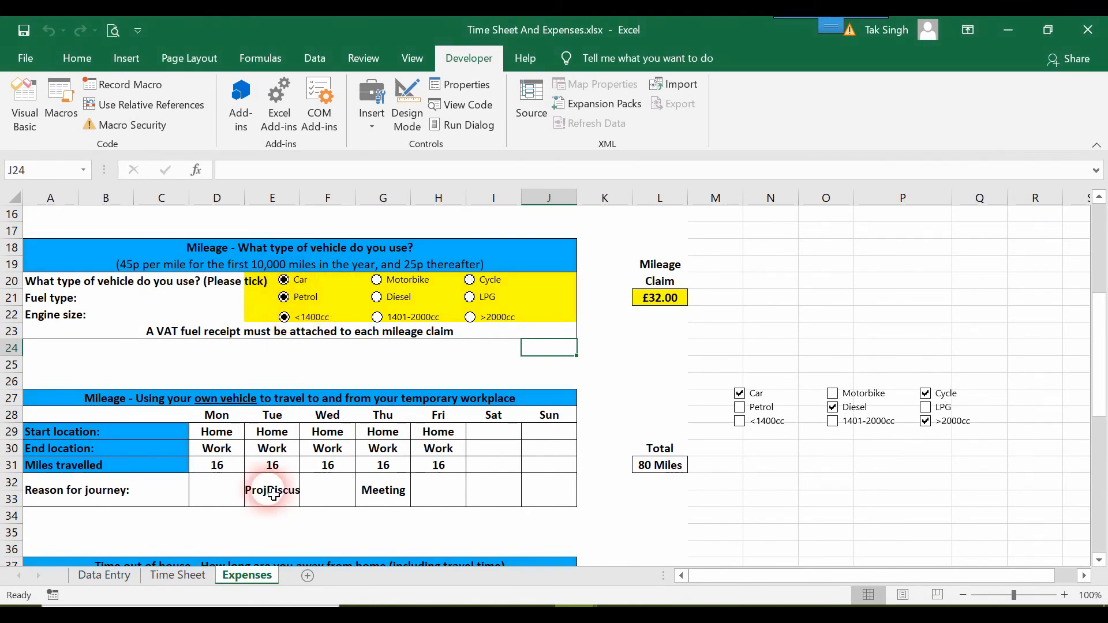
pyautogui.click(115, 579)
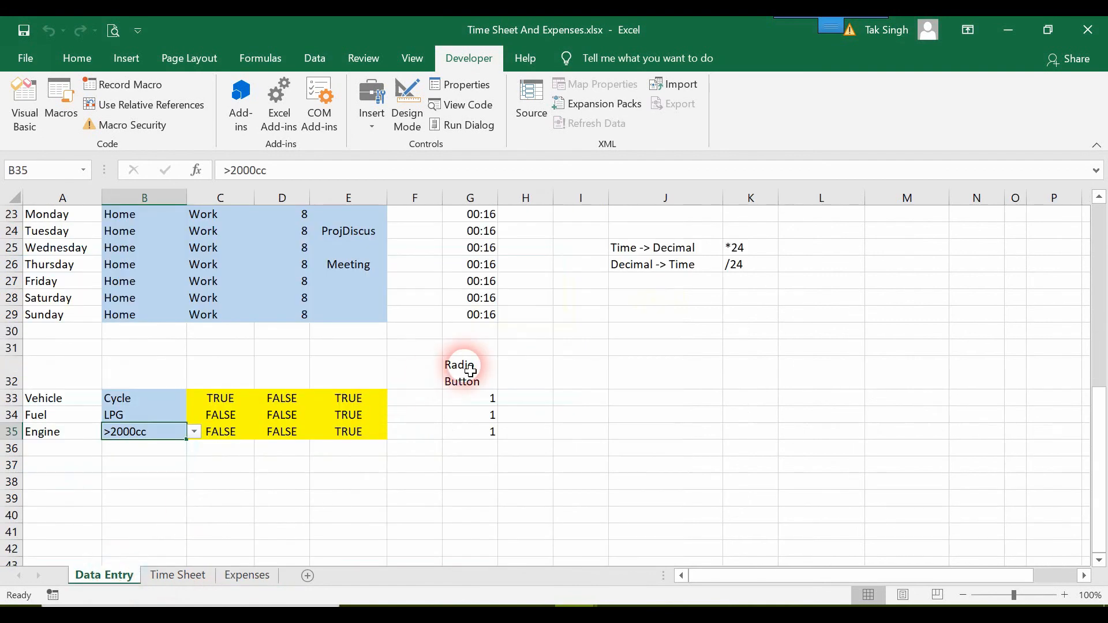
# Set the fuel type on the Expenses sheet to Diesel and then LPG, checking the linked Data Entry cell after each choice.
pyautogui.click(259, 579)
pyautogui.click(404, 297)
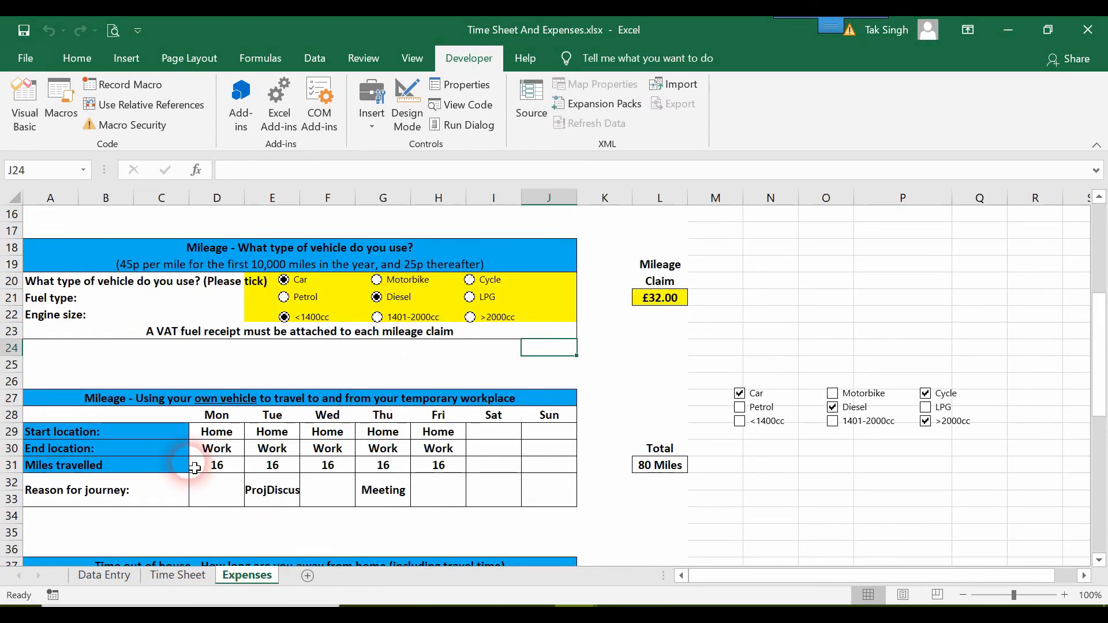
pyautogui.click(131, 577)
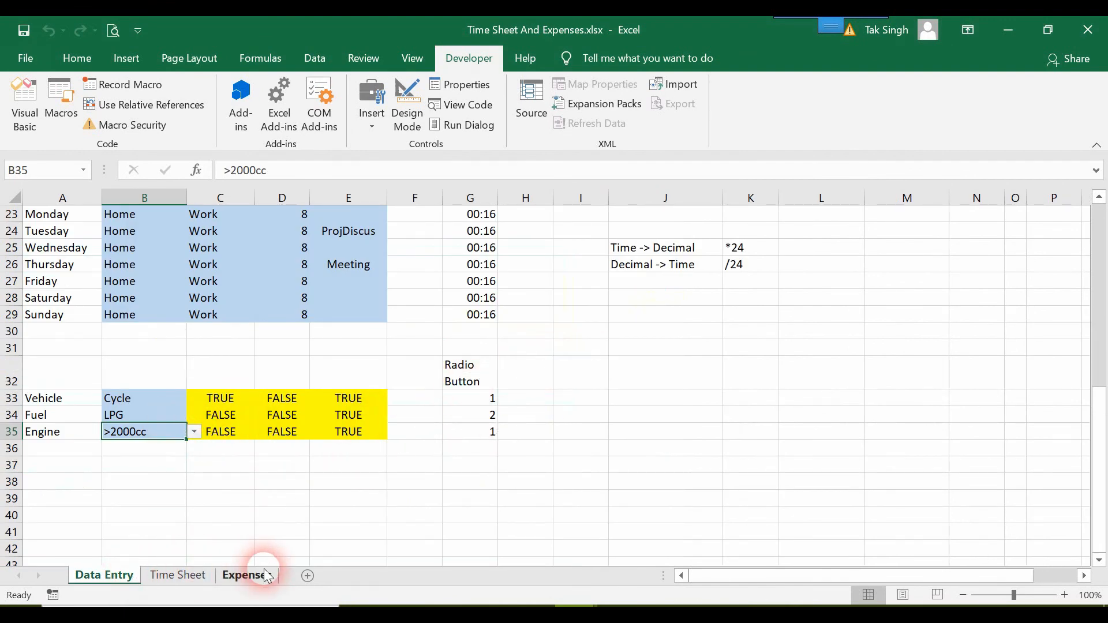
pyautogui.click(247, 575)
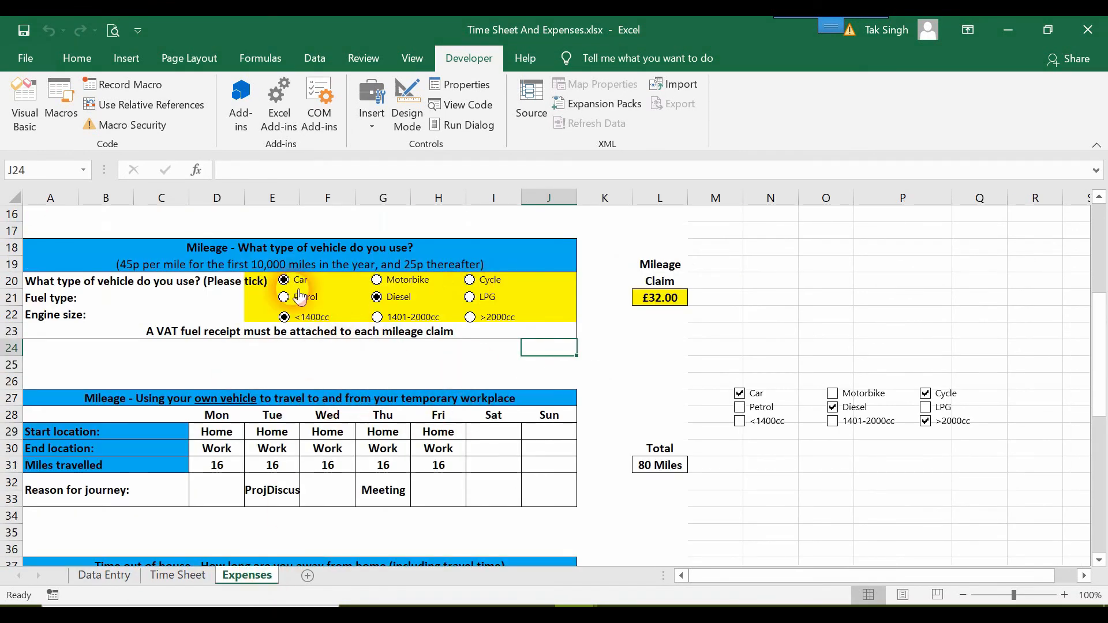
pyautogui.click(479, 299)
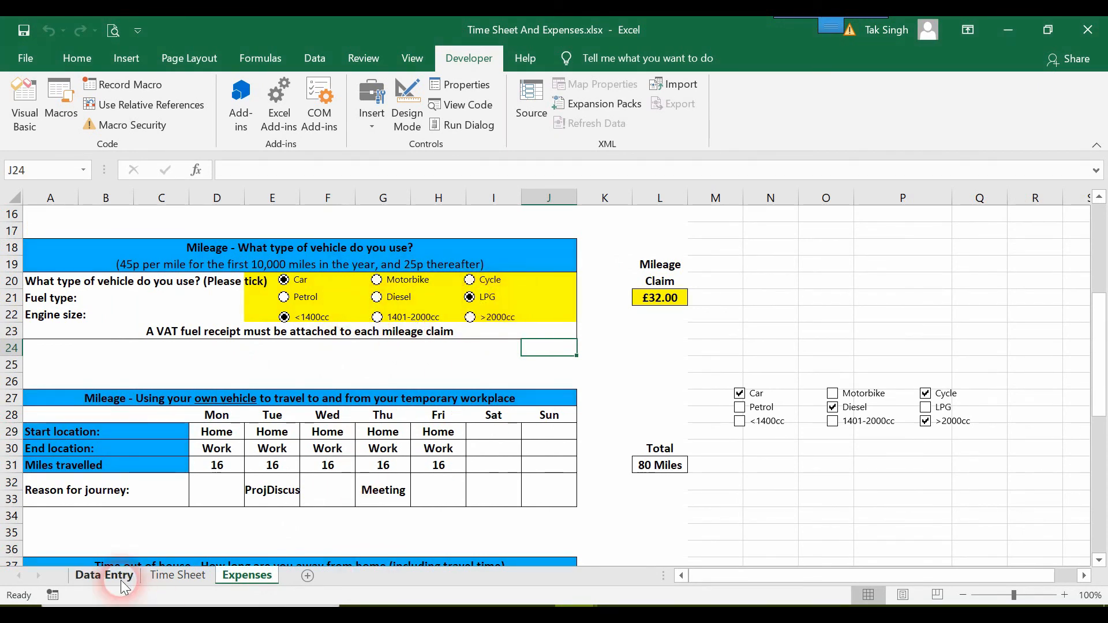
pyautogui.click(105, 575)
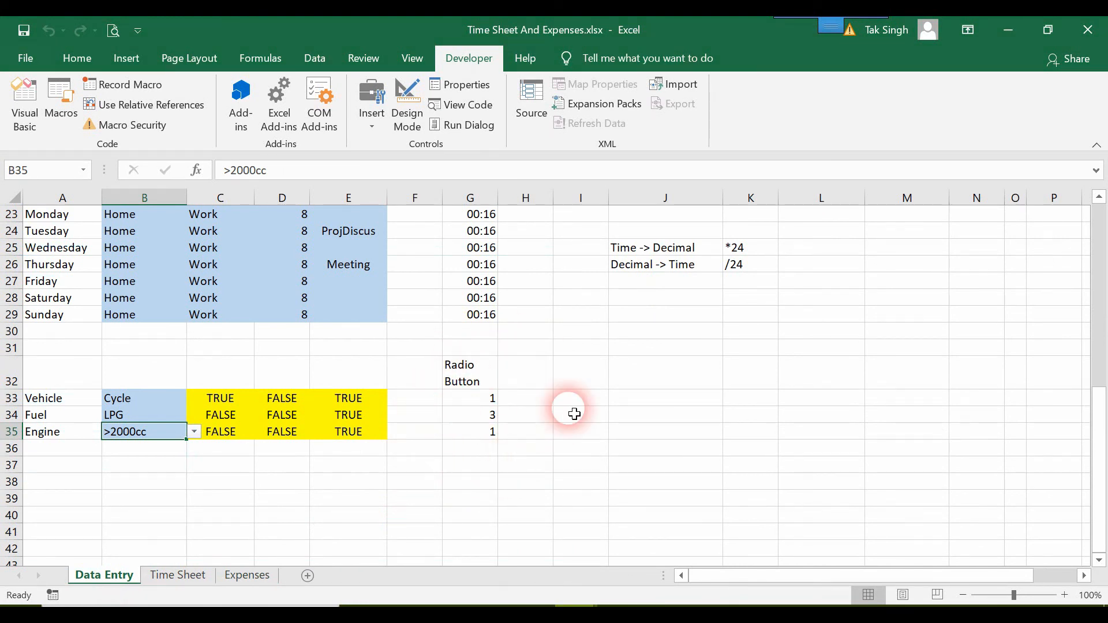
# Inspect the formula in D33 and the contents of the linked cell G33 on the Data Entry sheet, leaving both unedited.
pyautogui.scroll(1, 551, 401)
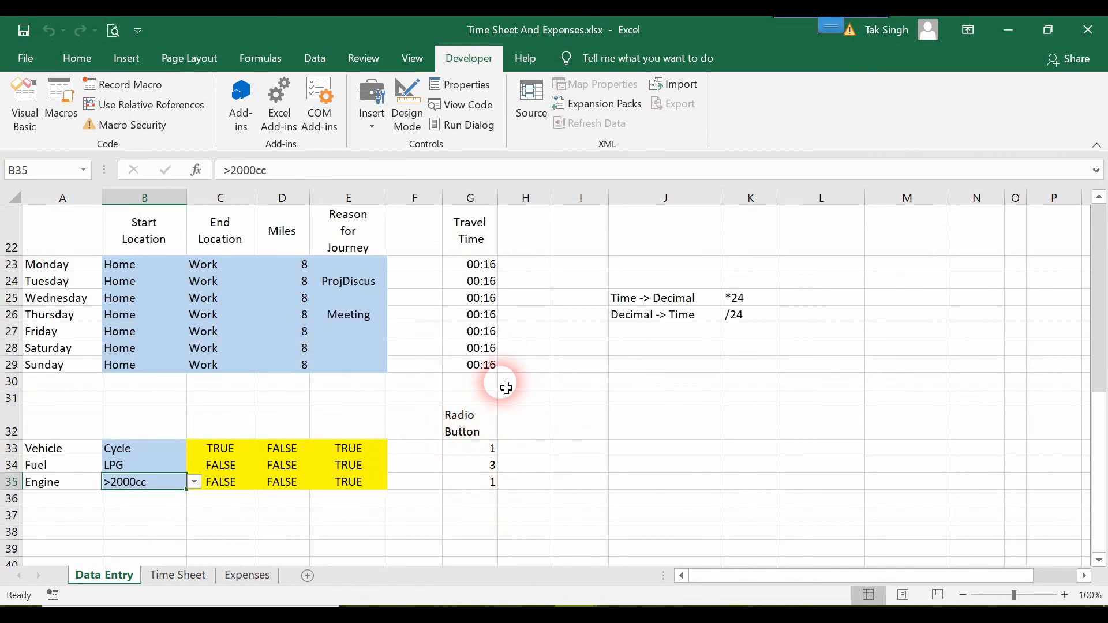
pyautogui.doubleClick(294, 456)
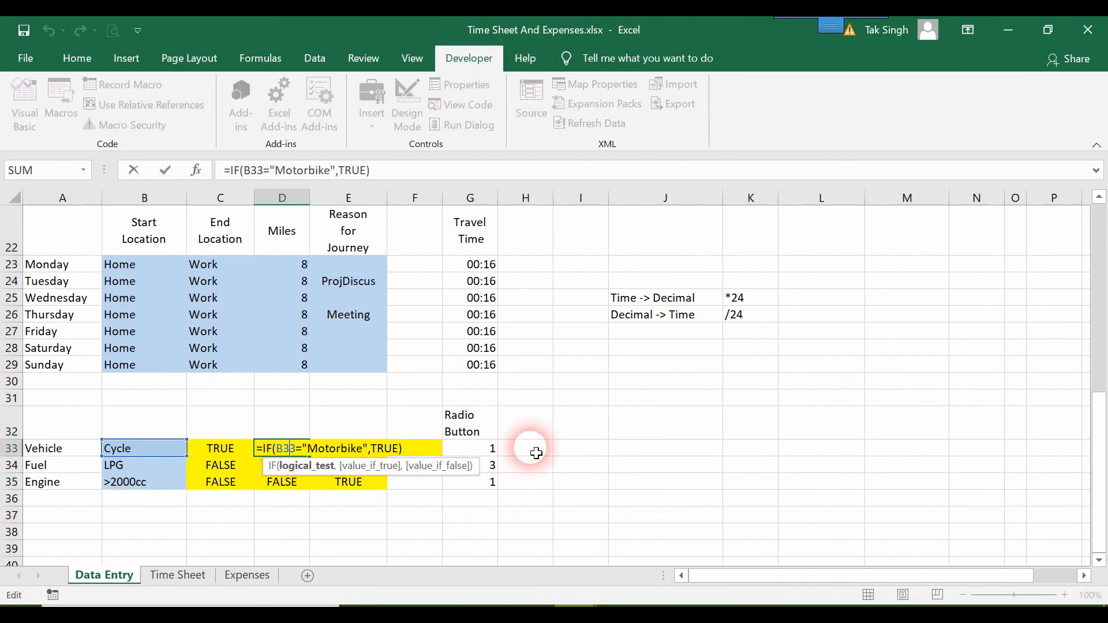
pyautogui.moveTo(509, 453); pyautogui.dragTo(495, 452)
pyautogui.doubleClick(494, 453)
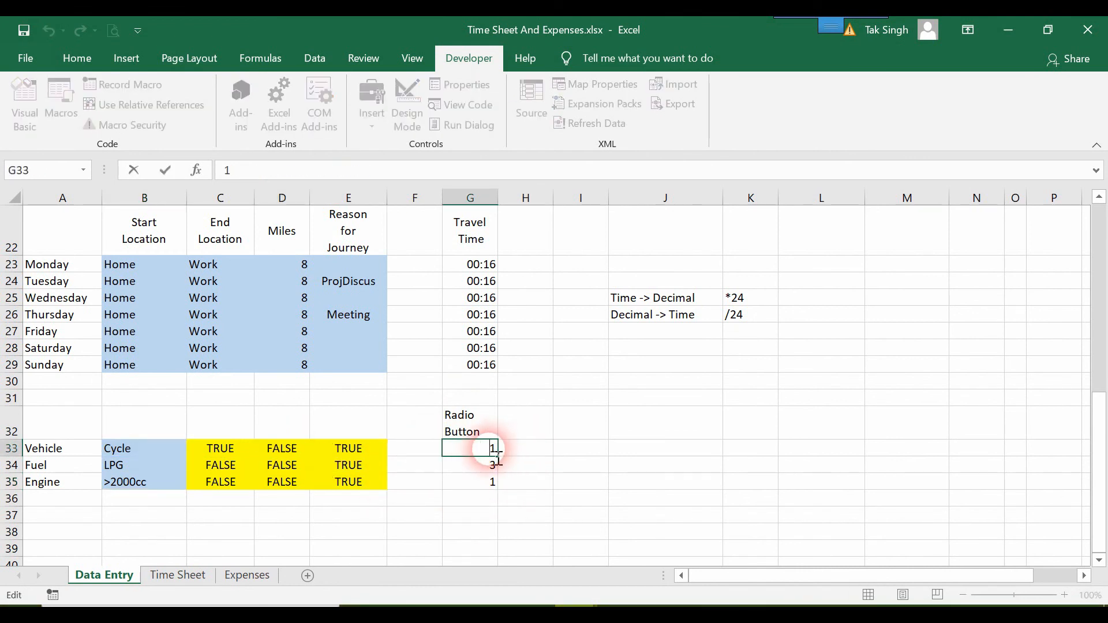
pyautogui.click(574, 420)
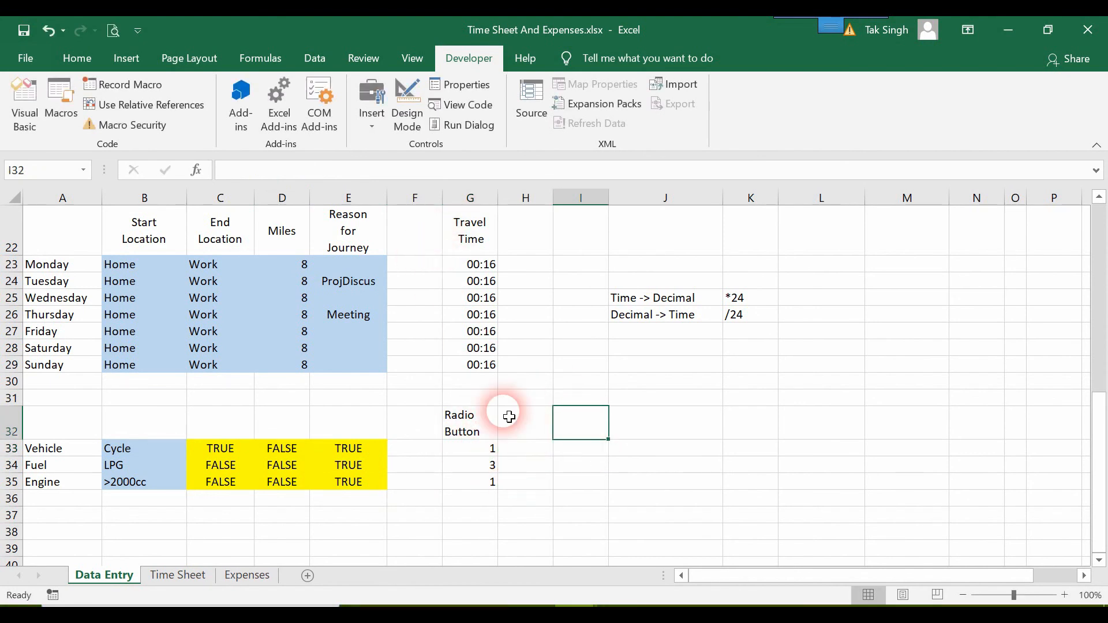
pyautogui.scroll(2, 569, 459)
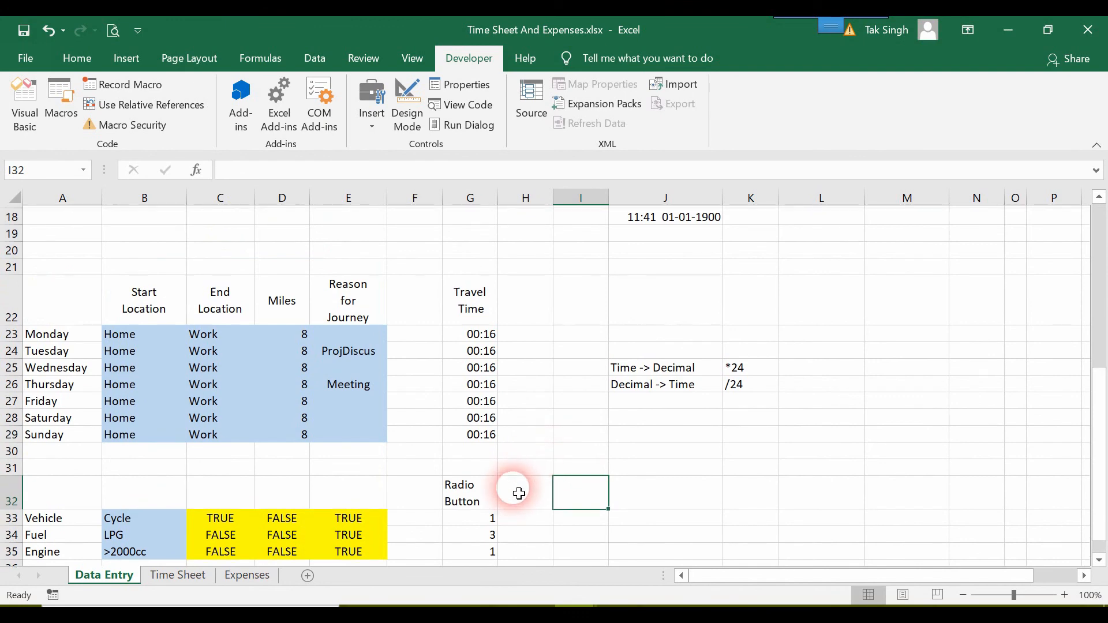
# Review the Data Entry sheet from the working hours table through the journey table to the vehicle, fuel and engine rows with their radio button cells.
pyautogui.scroll(2, 510, 493)
pyautogui.scroll(4, 519, 493)
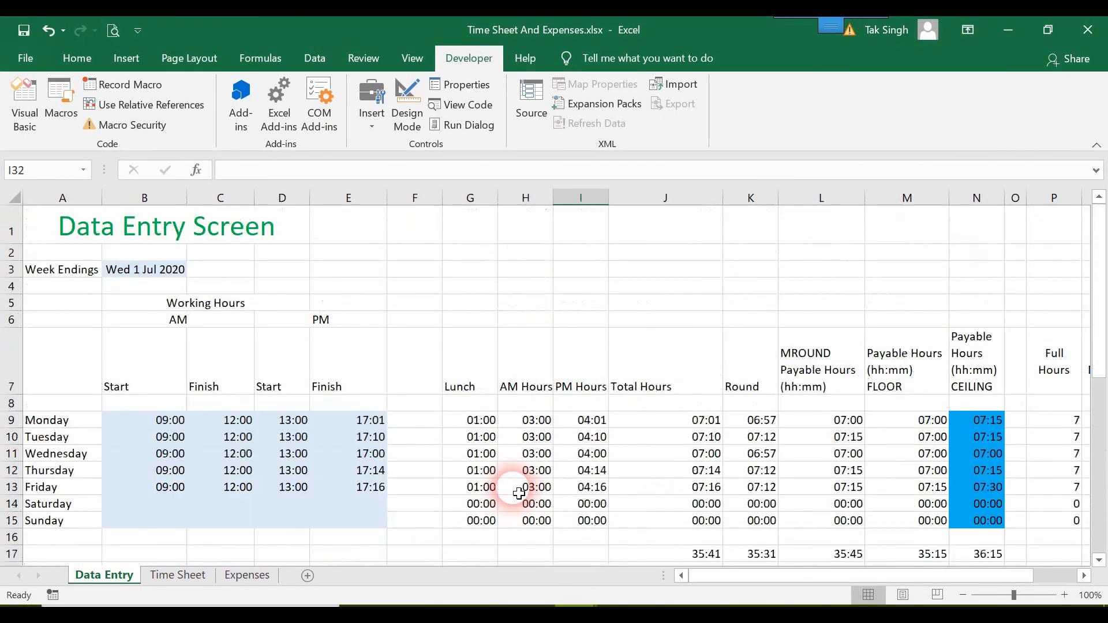
pyautogui.scroll(-5, 519, 493)
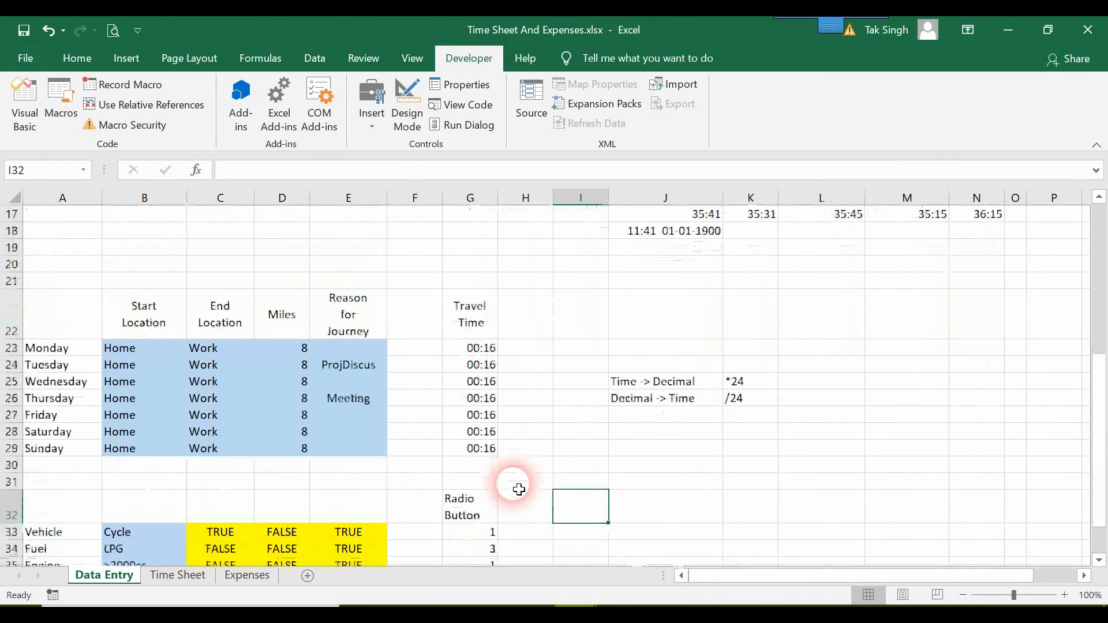
pyautogui.scroll(-1, 519, 489)
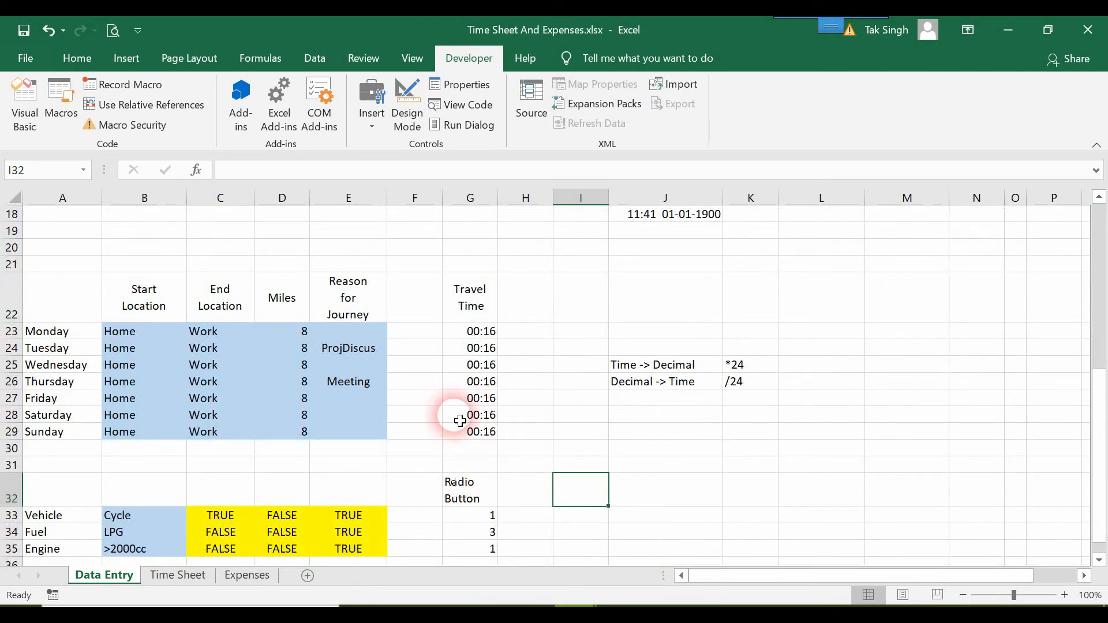
pyautogui.scroll(-5, 381, 439)
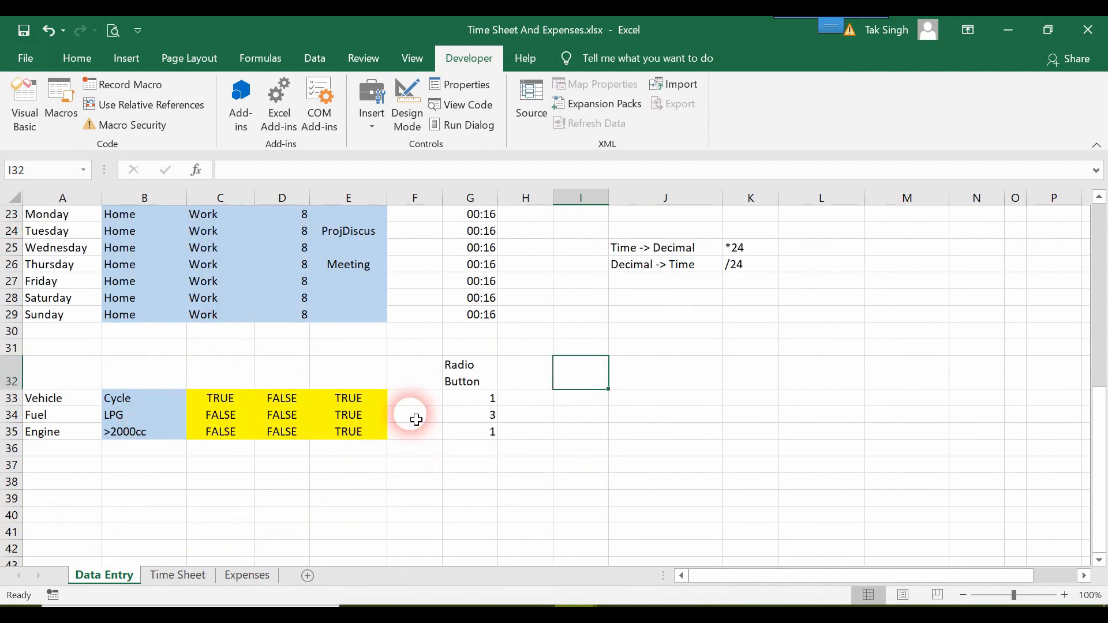
pyautogui.scroll(3, 289, 422)
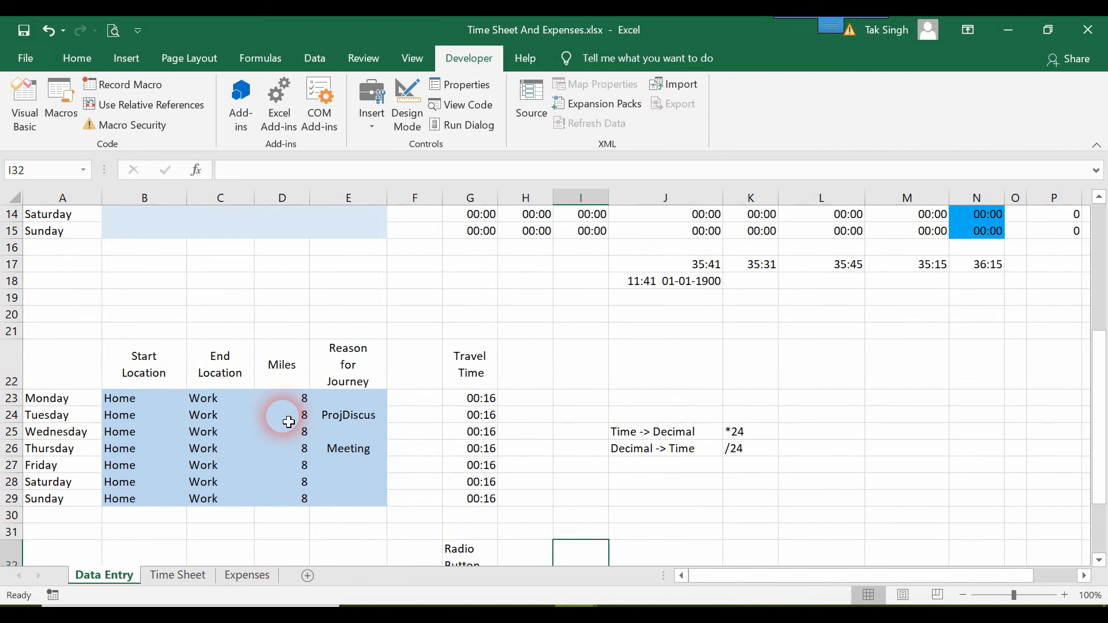
pyautogui.scroll(-3, 336, 470)
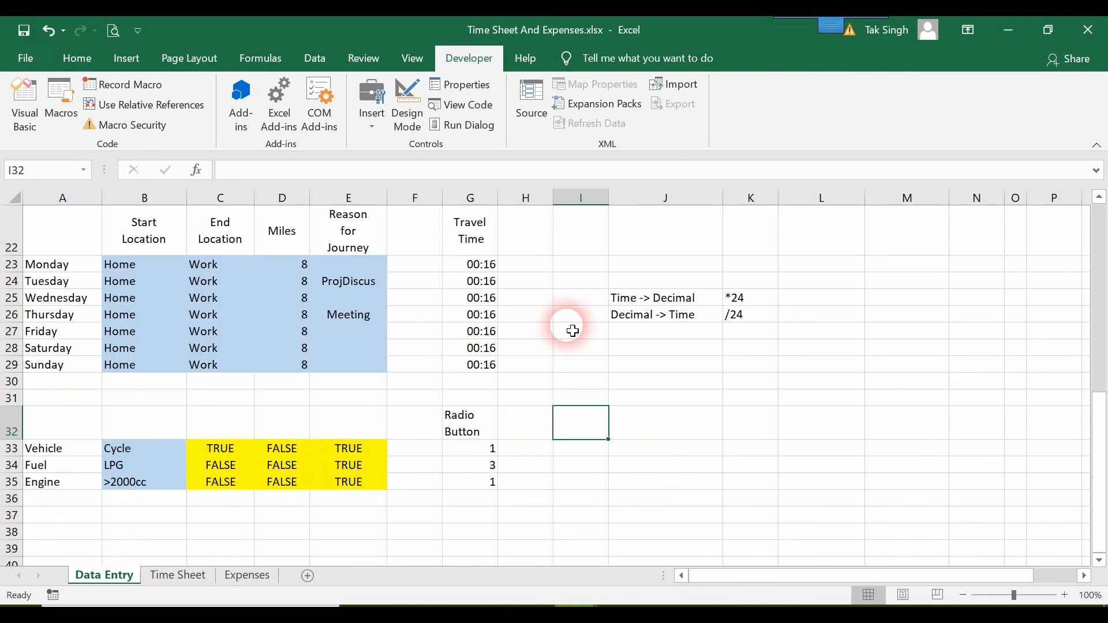